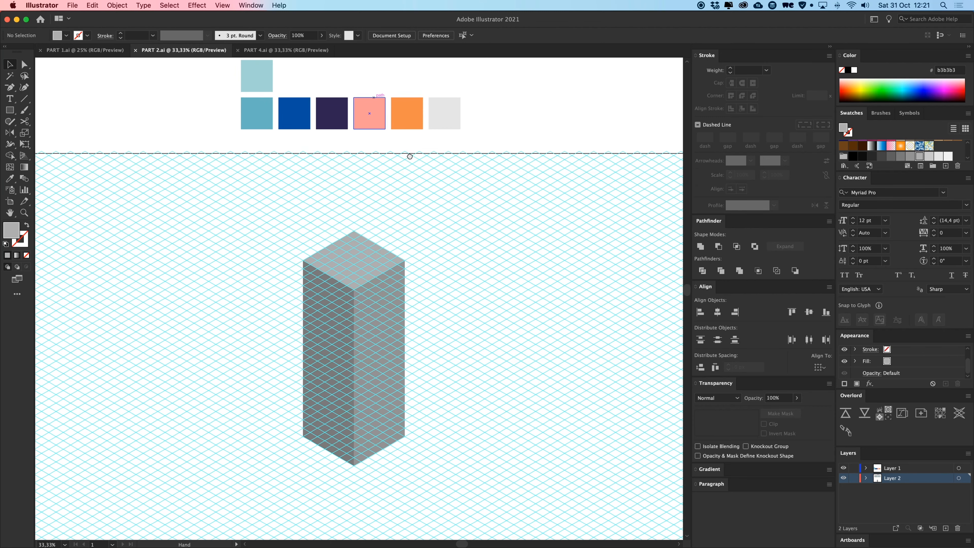
Step: Switch to PART 4.ai and look over the finished isometric city illustration
{"action": "left_click_drag", "start_coordinate": [325, 163], "coordinate": [334, 297]}
{"action": "left_click_drag", "start_coordinate": [248, 191], "coordinate": [388, 237]}
{"action": "left_click", "coordinate": [326, 151]}
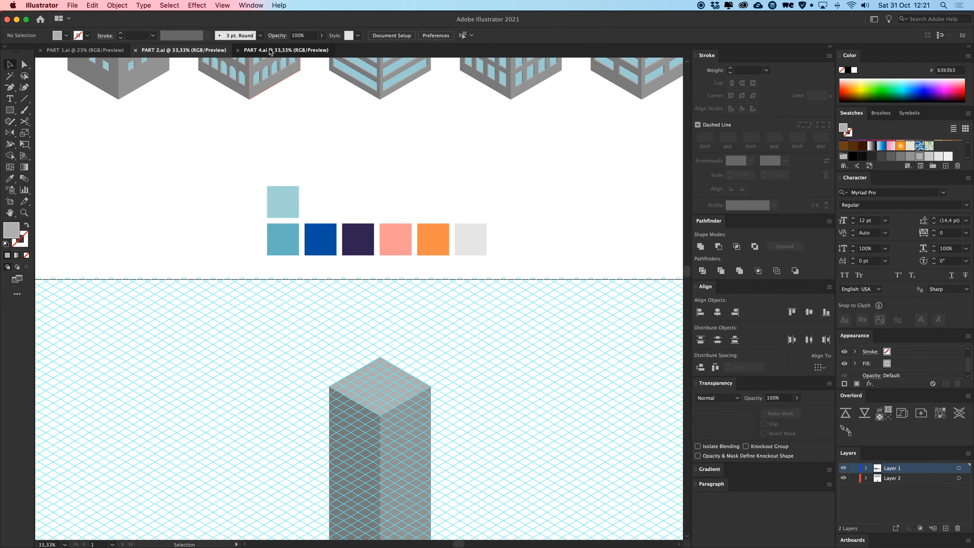
{"action": "left_click", "coordinate": [285, 50]}
{"action": "scroll", "coordinate": [436, 170], "scroll_direction": "down", "scroll_amount": 5}
{"action": "key", "text": "super+minus"}
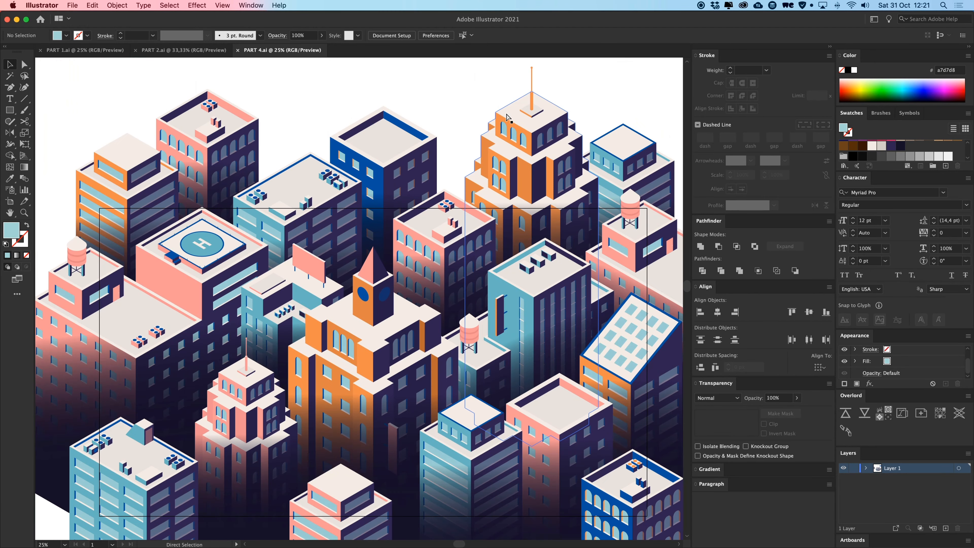
{"action": "scroll", "coordinate": [383, 88], "scroll_direction": "left", "scroll_amount": 1}
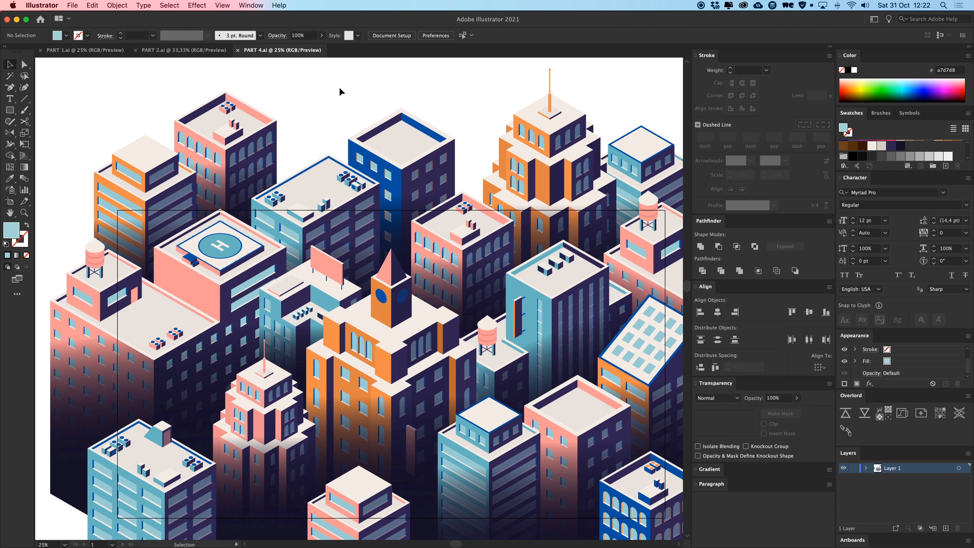
Step: Return to PART 2.ai and examine the colour swatches and the row of grey buildings
{"action": "left_click", "coordinate": [183, 53]}
{"action": "left_click_drag", "start_coordinate": [300, 190], "coordinate": [531, 268]}
{"action": "scroll", "coordinate": [517, 243], "scroll_direction": "up", "scroll_amount": 3}
{"action": "left_click", "coordinate": [478, 209]}
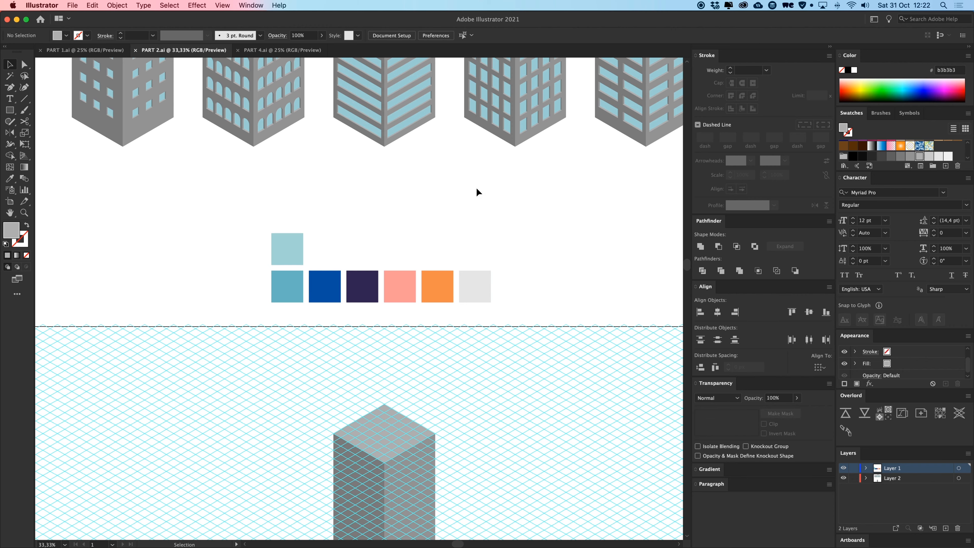
{"action": "left_click_drag", "start_coordinate": [544, 200], "coordinate": [261, 304]}
{"action": "scroll", "coordinate": [433, 301], "scroll_direction": "up", "scroll_amount": 8}
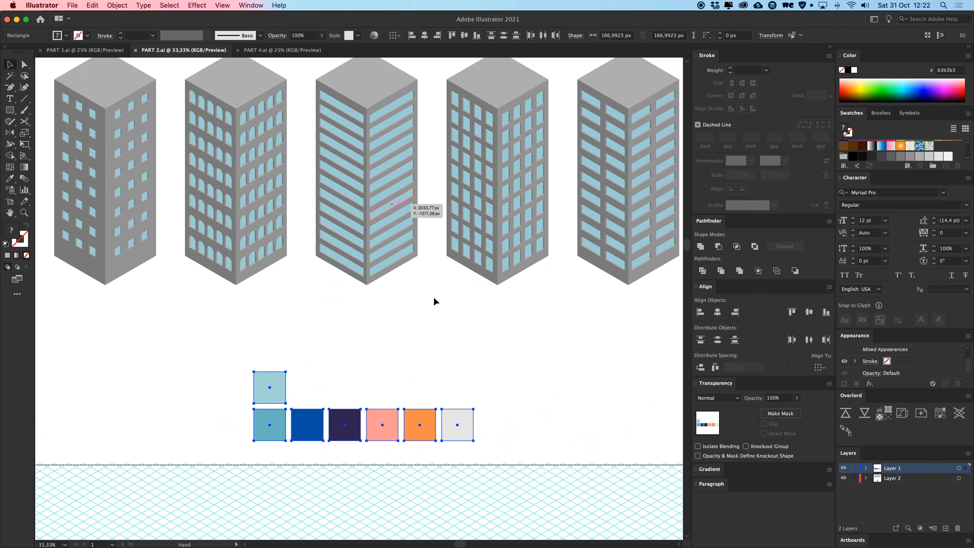
{"action": "scroll", "coordinate": [434, 301], "scroll_direction": "up", "scroll_amount": 5}
{"action": "left_click", "coordinate": [456, 388]}
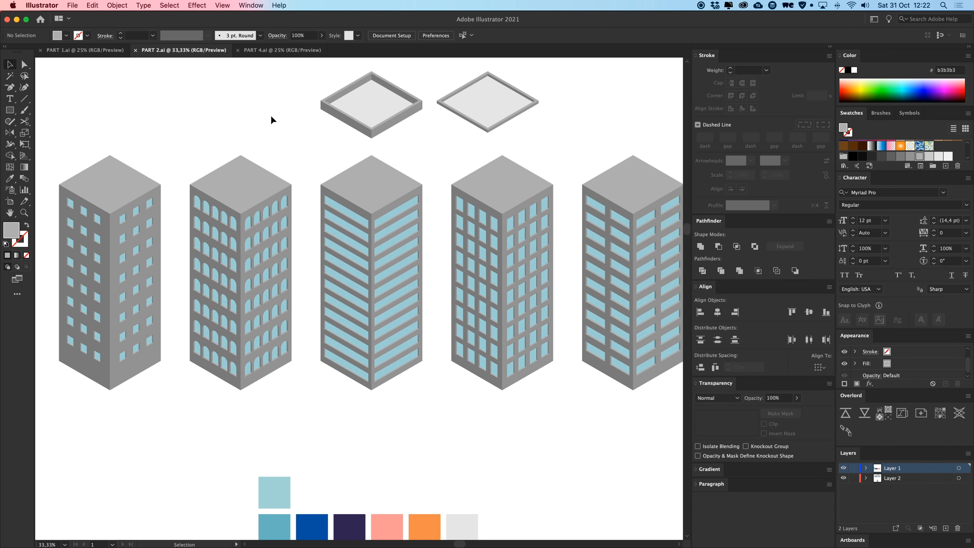
Step: Examine the two roof pieces above the buildings and return to the area around the colour swatches
{"action": "left_click_drag", "start_coordinate": [367, 111], "coordinate": [351, 148]}
{"action": "left_click_drag", "start_coordinate": [284, 100], "coordinate": [553, 177]}
{"action": "left_click", "coordinate": [555, 183]}
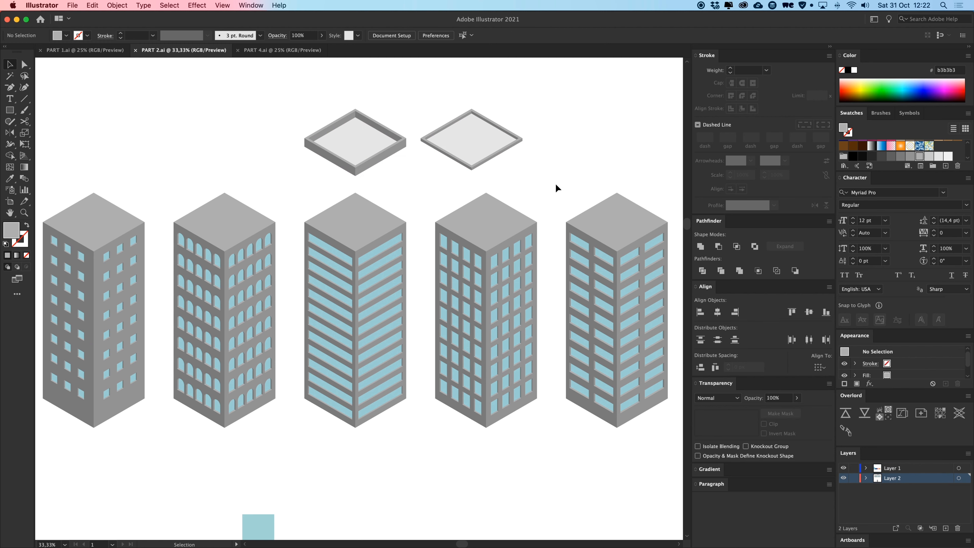
{"action": "left_click", "coordinate": [368, 152]}
{"action": "scroll", "coordinate": [422, 311], "scroll_direction": "down", "scroll_amount": 8}
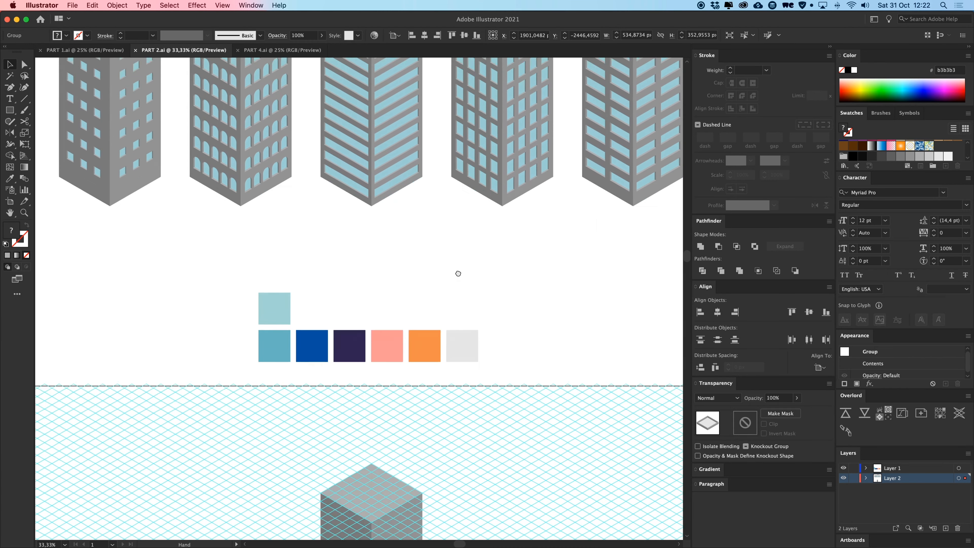
{"action": "scroll", "coordinate": [384, 234], "scroll_direction": "down", "scroll_amount": 3}
{"action": "scroll", "coordinate": [383, 234], "scroll_direction": "left", "scroll_amount": 2}
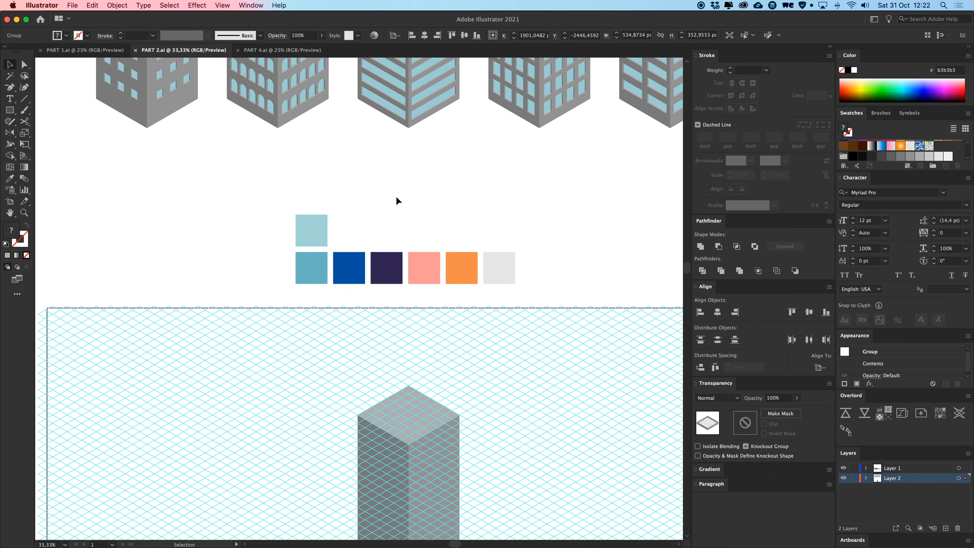
Step: Place an enlarged copy of a left-face window in the empty area beside the colour swatches
{"action": "left_click", "coordinate": [281, 135]}
{"action": "left_click_drag", "start_coordinate": [241, 133], "coordinate": [325, 263]}
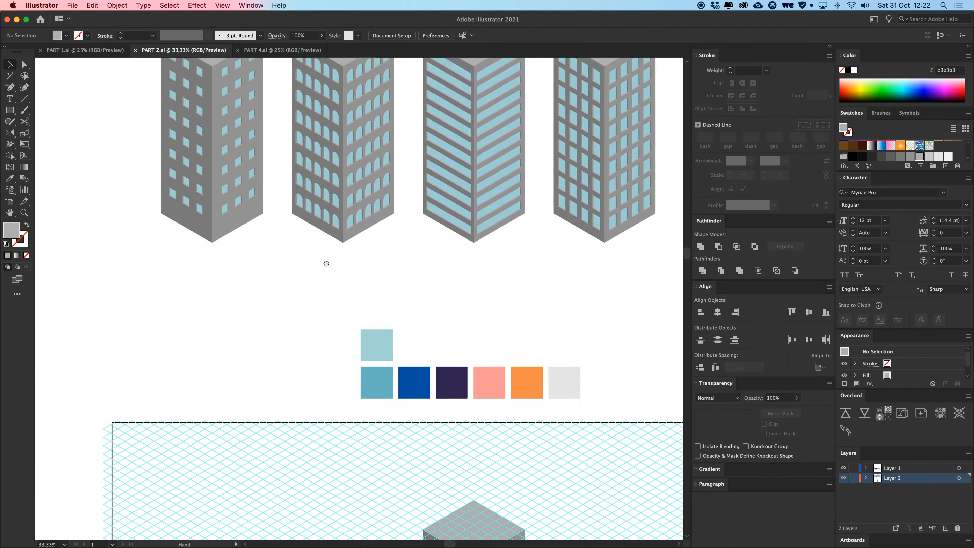
{"action": "left_click_drag", "start_coordinate": [221, 93], "coordinate": [396, 351]}
{"action": "left_click", "coordinate": [337, 205]}
{"action": "left_click_drag", "start_coordinate": [360, 297], "coordinate": [201, 191]}
{"action": "left_click", "coordinate": [285, 151]}
{"action": "left_click_drag", "start_coordinate": [300, 142], "coordinate": [332, 160]}
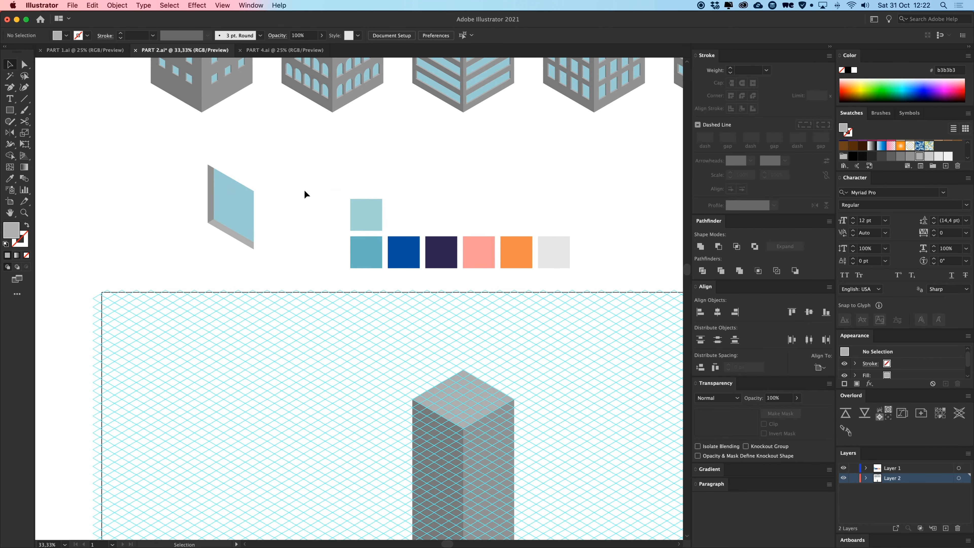
Step: Show the Actions panel over the artwork and collapse the iso right, iso top and iso left actions in the Isometric set
{"action": "left_click", "coordinate": [250, 5]}
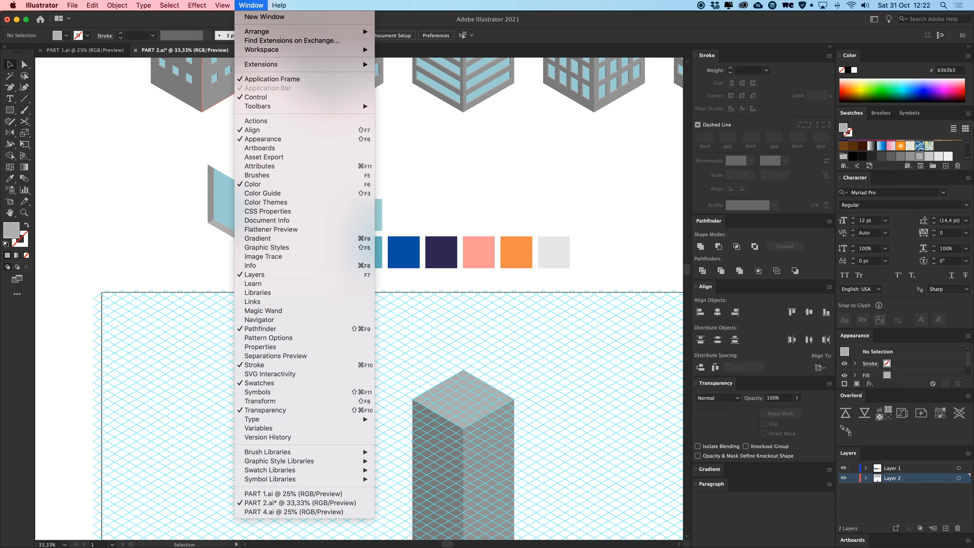
{"action": "left_click", "coordinate": [282, 121]}
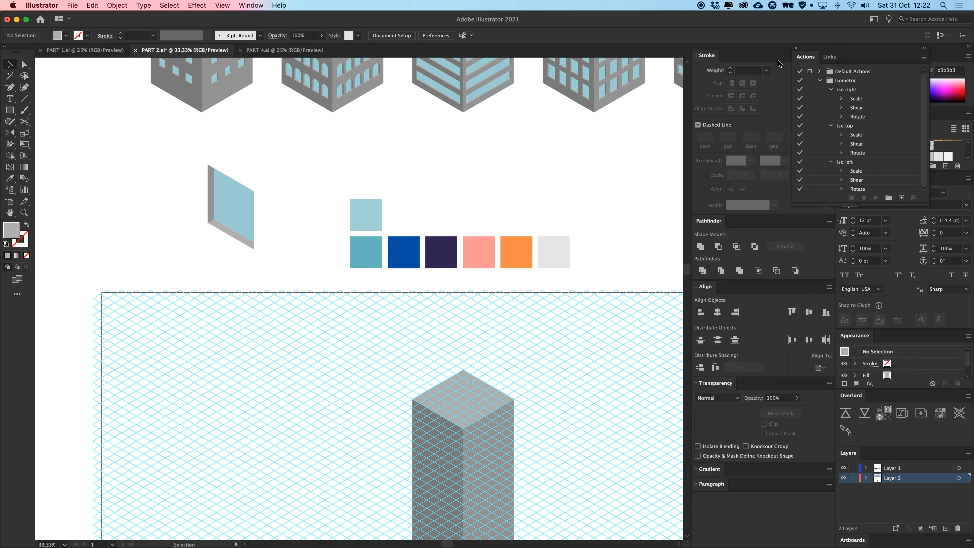
{"action": "left_click_drag", "start_coordinate": [812, 58], "coordinate": [525, 88]}
{"action": "left_click", "coordinate": [543, 164]}
{"action": "left_click", "coordinate": [542, 127]}
{"action": "left_click", "coordinate": [544, 146]}
{"action": "left_click", "coordinate": [558, 118]}
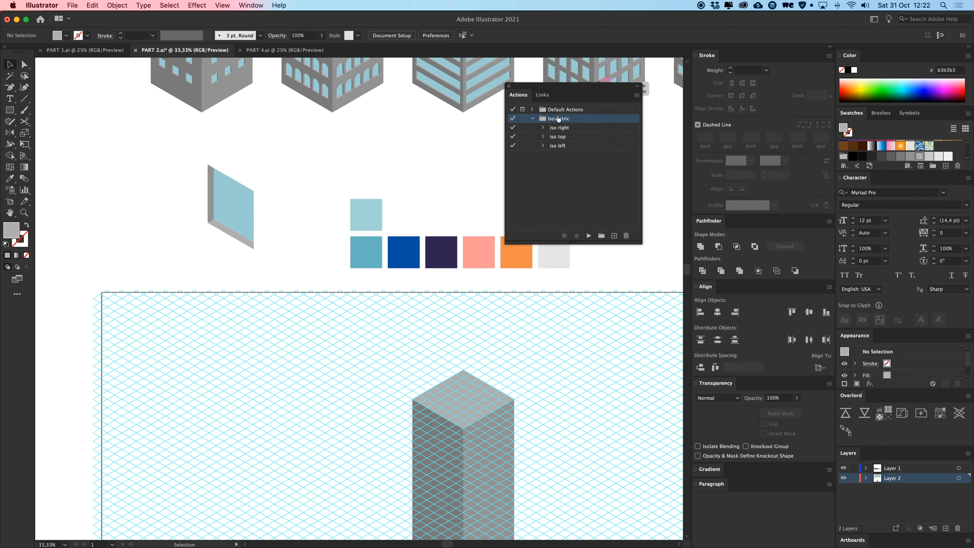
Step: Check the actions in the Isometric set and move the Actions panel away from the colour swatches
{"action": "left_click", "coordinate": [567, 170]}
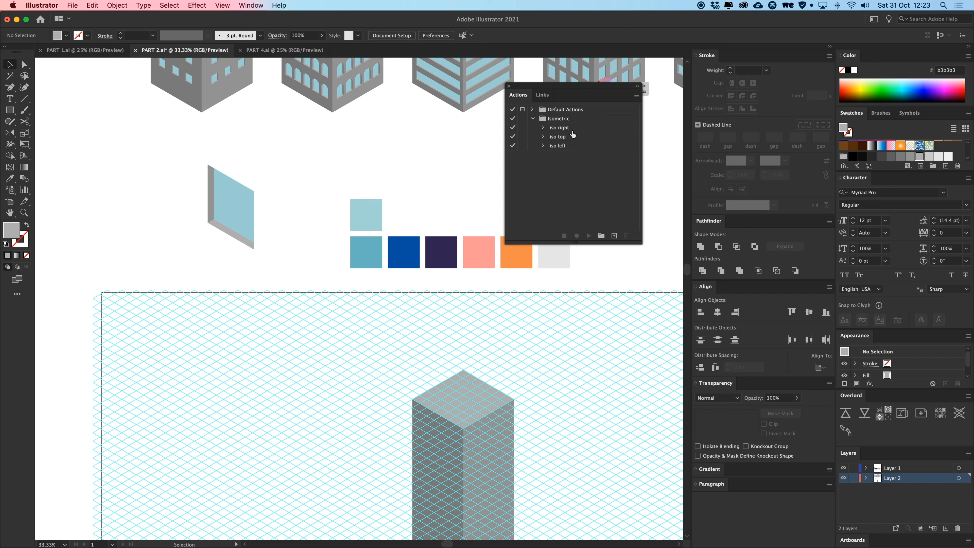
{"action": "left_click", "coordinate": [564, 130]}
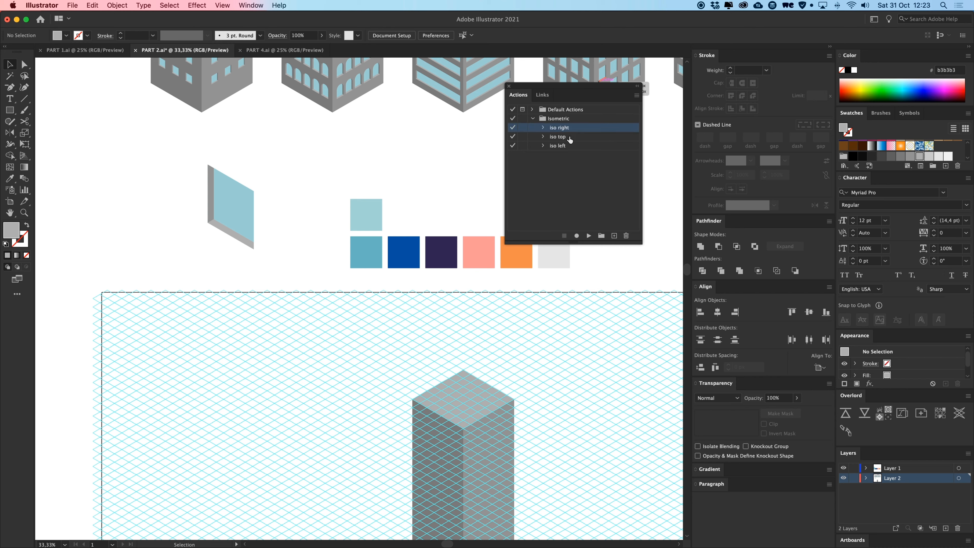
{"action": "left_click", "coordinate": [568, 162]}
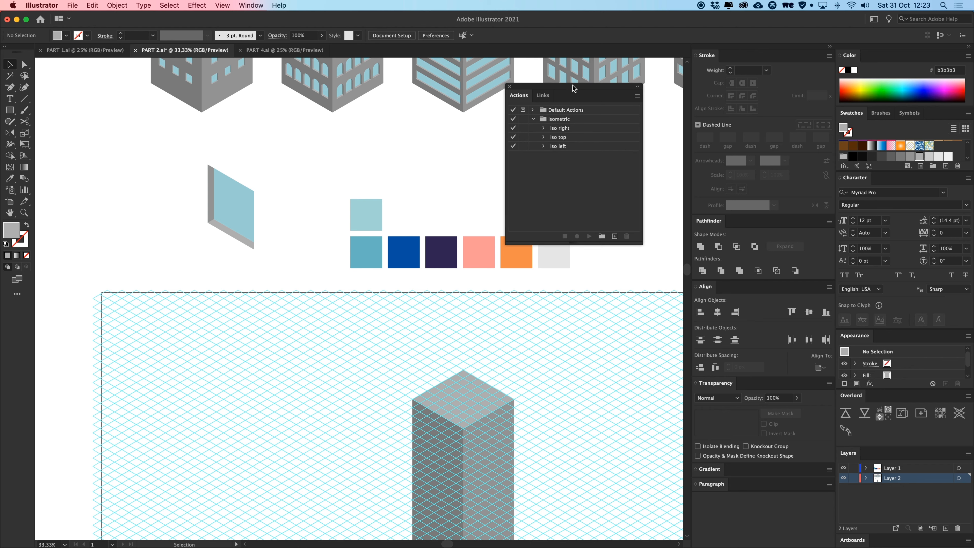
{"action": "left_click_drag", "start_coordinate": [572, 85], "coordinate": [642, 97]}
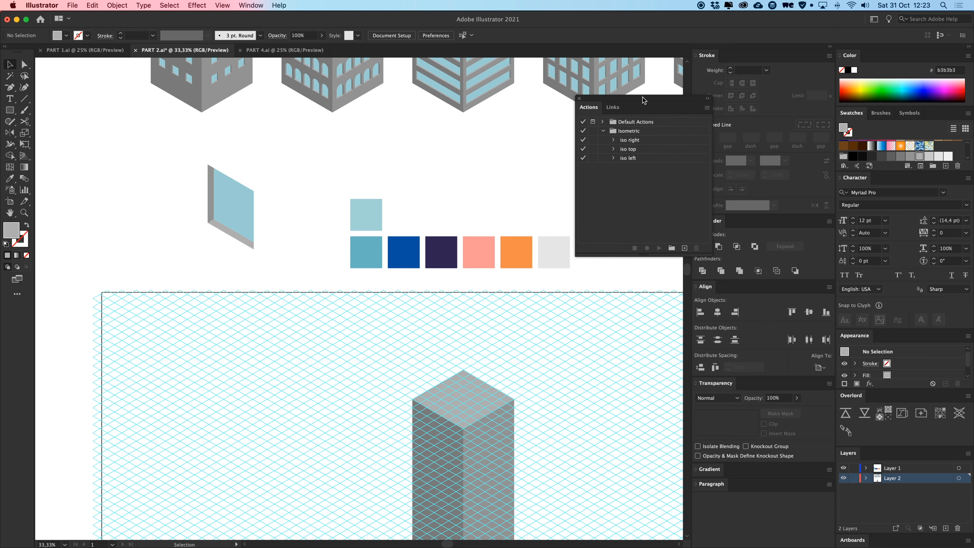
Step: Draw a square about 358 px wide in the empty space between the reference window and the colour swatches
{"action": "left_click_drag", "start_coordinate": [250, 218], "coordinate": [393, 206]}
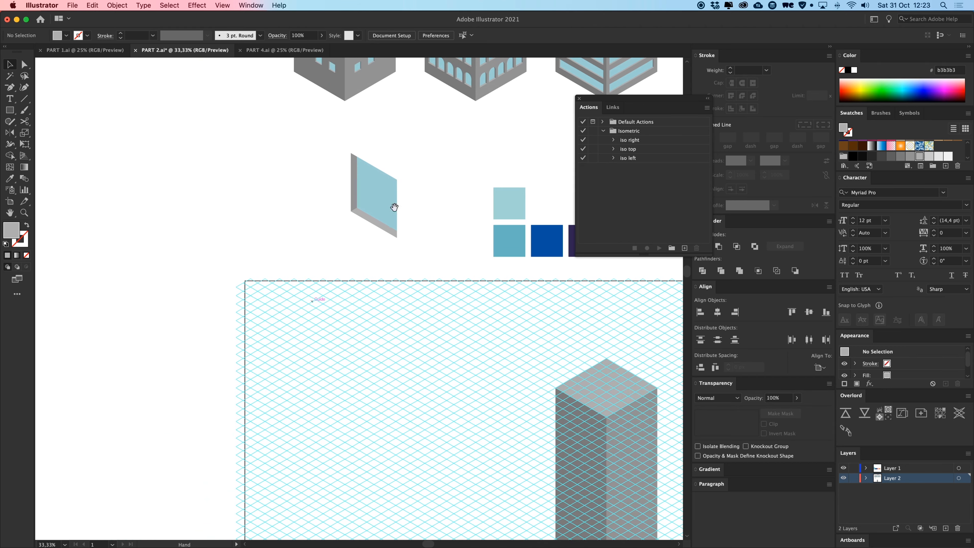
{"action": "left_click_drag", "start_coordinate": [315, 83], "coordinate": [279, 235]}
{"action": "scroll", "coordinate": [418, 370], "scroll_direction": "down", "scroll_amount": 10}
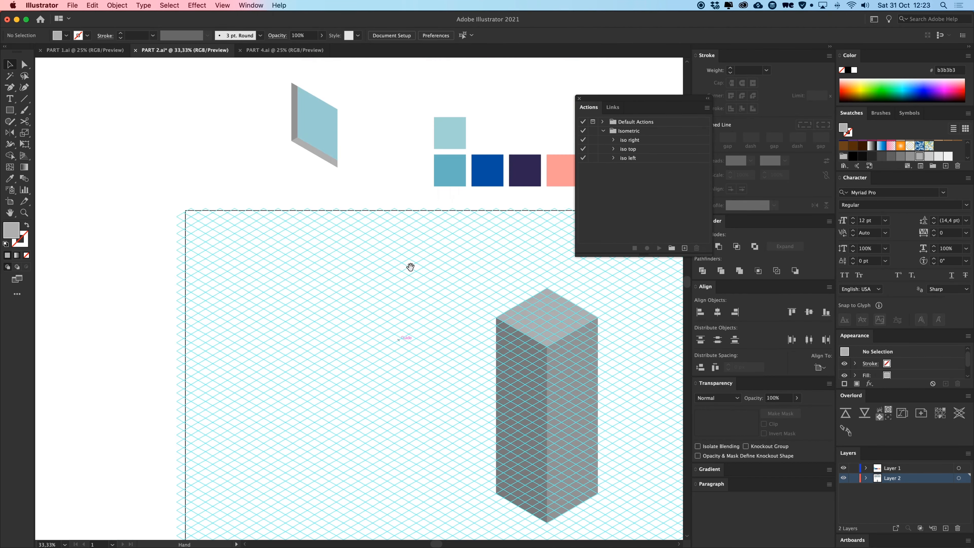
{"action": "key", "text": "super+equal"}
{"action": "key", "text": "super+equal"}
{"action": "left_click_drag", "start_coordinate": [407, 147], "coordinate": [475, 352]}
{"action": "left_click_drag", "start_coordinate": [367, 254], "coordinate": [207, 254]}
{"action": "left_click_drag", "start_coordinate": [383, 257], "coordinate": [445, 297]}
{"action": "left_click", "coordinate": [440, 289]}
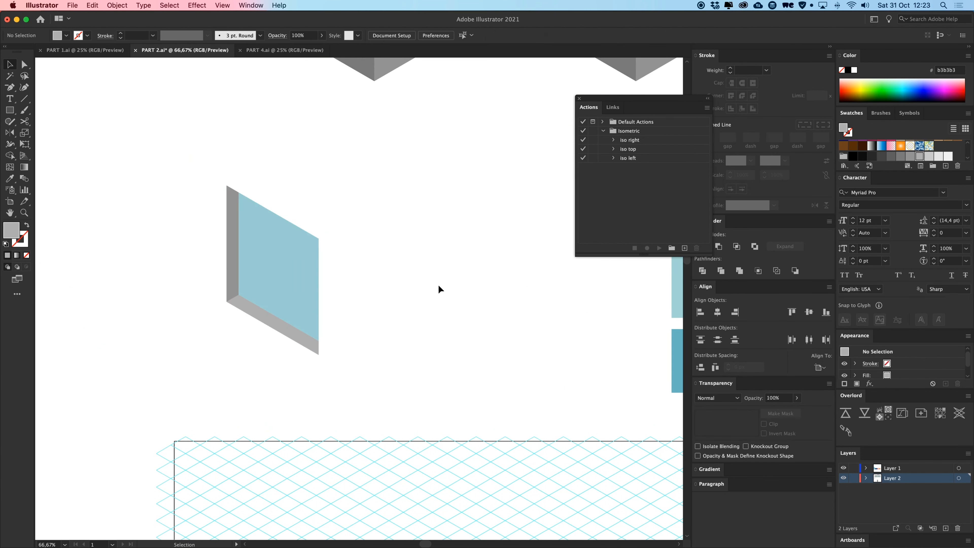
{"action": "key", "text": "m"}
{"action": "left_click_drag", "start_coordinate": [480, 263], "coordinate": [376, 264]}
{"action": "left_click_drag", "start_coordinate": [345, 230], "coordinate": [480, 361]}
{"action": "key", "text": "v"}
{"action": "left_click_drag", "start_coordinate": [440, 331], "coordinate": [407, 313]}
Step: Fill the square with the light blue of the uppermost colour swatch, a7d7d8
{"action": "key", "text": "i"}
{"action": "left_click", "coordinate": [595, 300]}
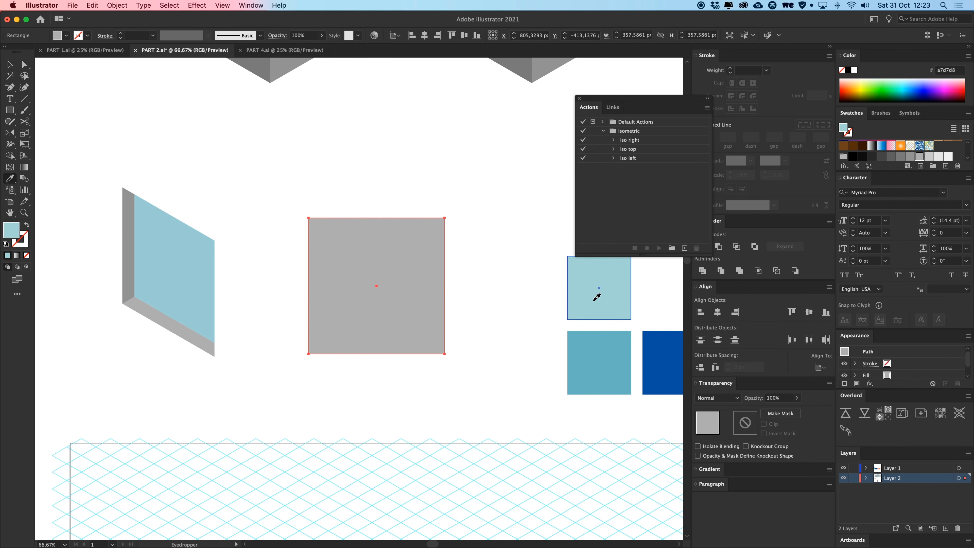
{"action": "key", "text": "v"}
{"action": "left_click", "coordinate": [492, 278]}
Step: Duplicate the square diagonally up and to the right, and shrink the copy to about 307 px, flush with the original's top and right edges
{"action": "left_click_drag", "start_coordinate": [434, 278], "coordinate": [397, 306]}
{"action": "key", "text": "super+plus"}
{"action": "key", "text": "super+plus"}
{"action": "key", "text": "p"}
{"action": "key", "text": "super+minus"}
{"action": "key", "text": "v"}
{"action": "left_click", "coordinate": [359, 331]}
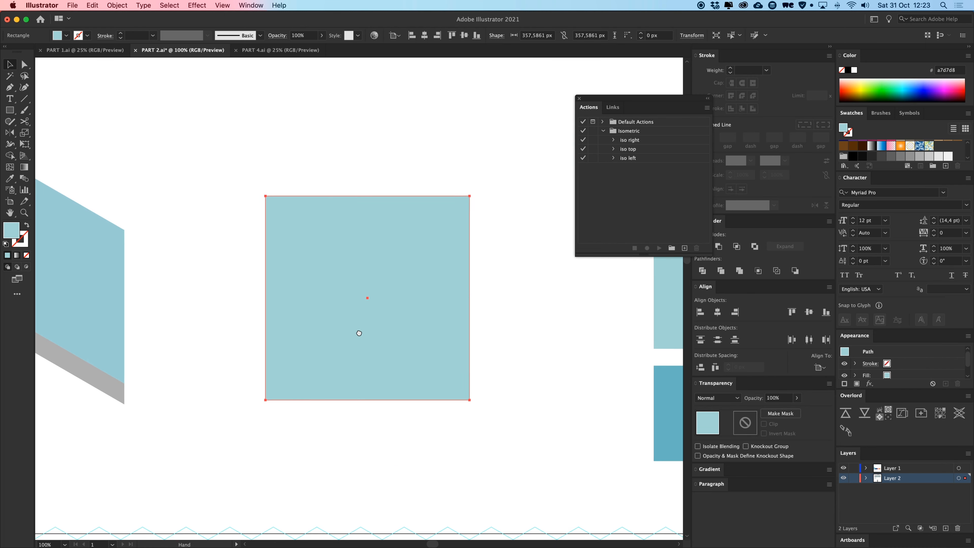
{"action": "left_click_drag", "start_coordinate": [352, 341], "coordinate": [385, 317]}
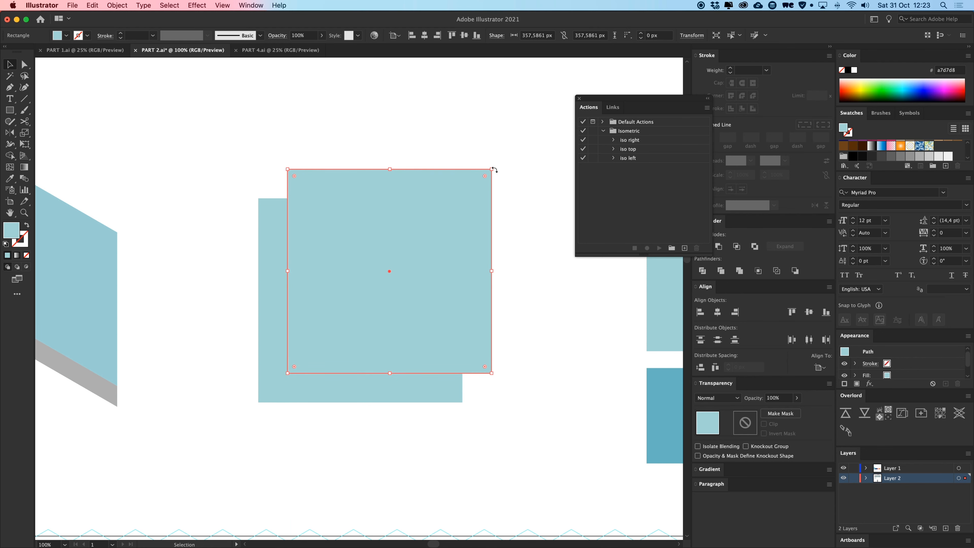
{"action": "left_click_drag", "start_coordinate": [493, 167], "coordinate": [466, 198]}
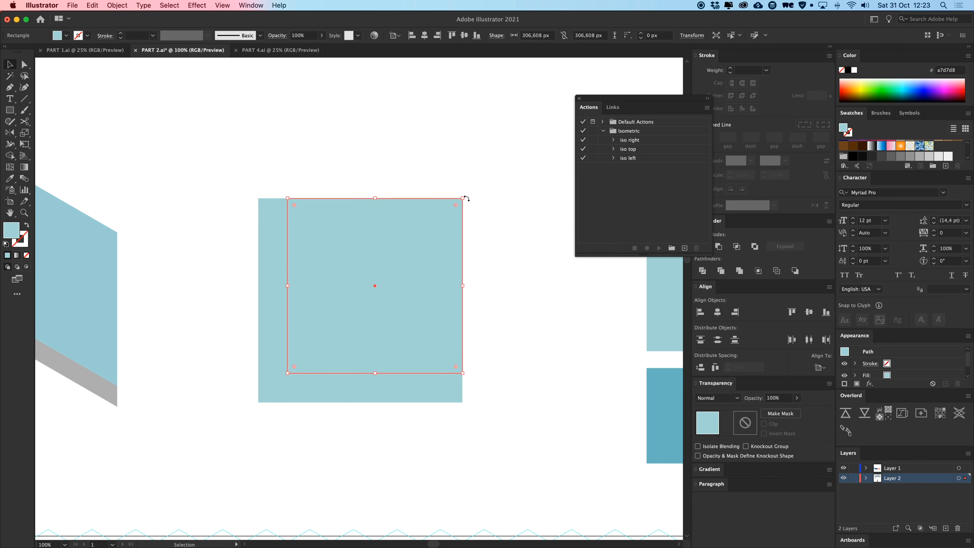
Step: Fill the larger back square with the darker grey of the reference window's frame, 999999
{"action": "left_click", "coordinate": [316, 387]}
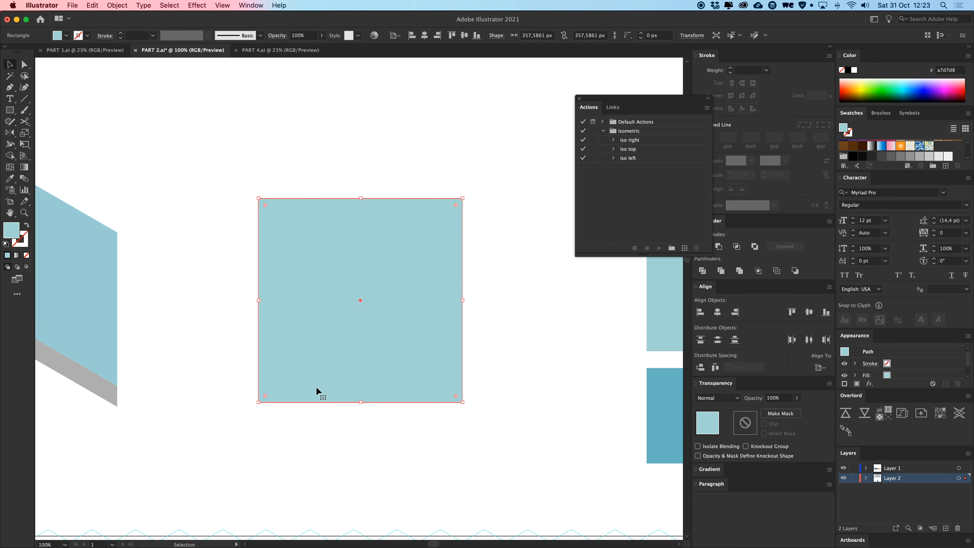
{"action": "key", "text": "i"}
{"action": "left_click_drag", "start_coordinate": [173, 338], "coordinate": [192, 297]}
{"action": "left_click", "coordinate": [93, 273]}
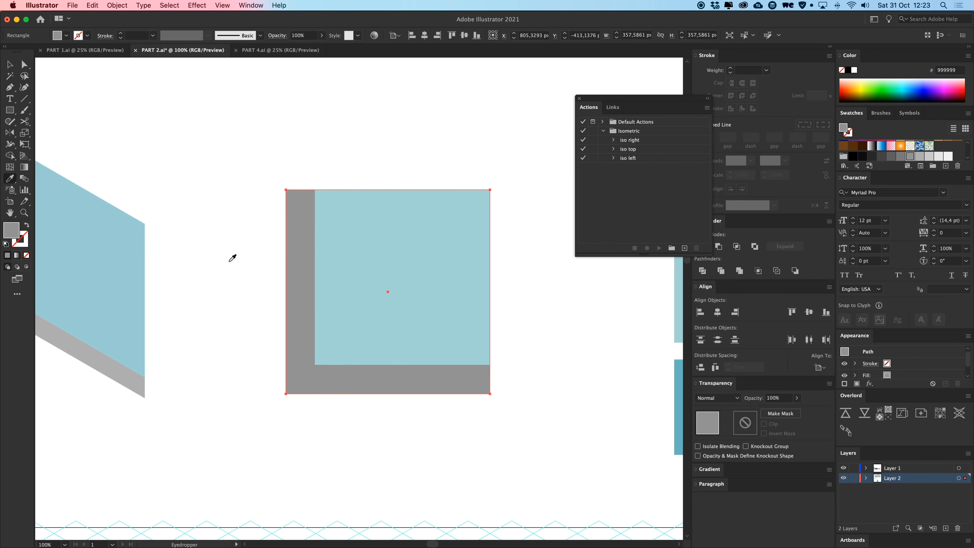
{"action": "key", "text": "v"}
{"action": "left_click", "coordinate": [236, 257]}
Step: Draw a diagonal line from the back square's lower-left corner to its upper-right corner, with a grey 1 pt stroke and no fill
{"action": "key", "text": "p"}
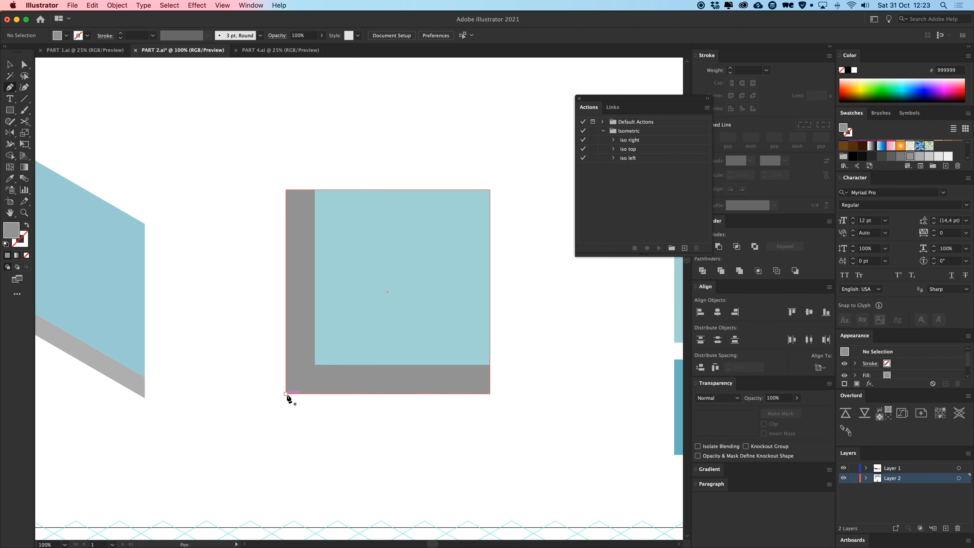
{"action": "left_click", "coordinate": [286, 393]}
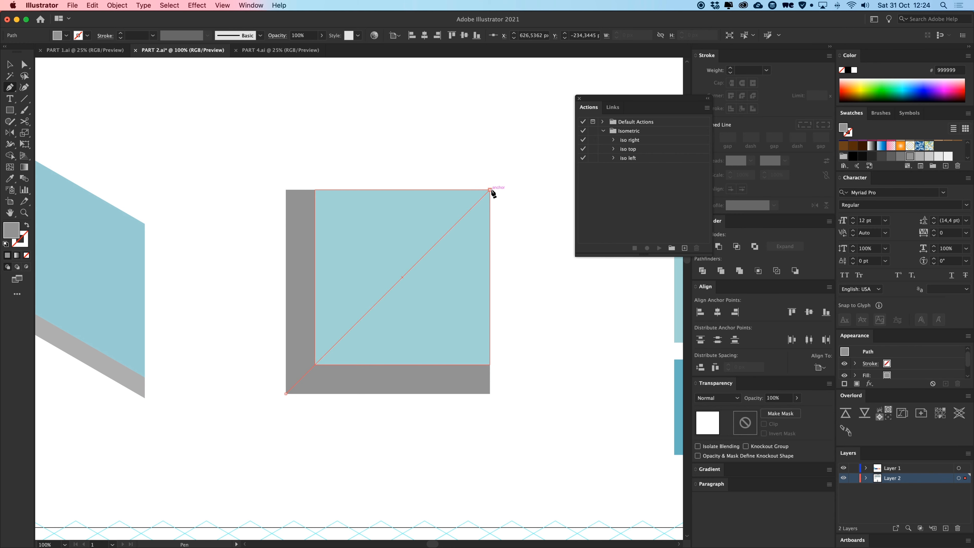
{"action": "left_click", "coordinate": [490, 190]}
{"action": "left_click", "coordinate": [27, 226]}
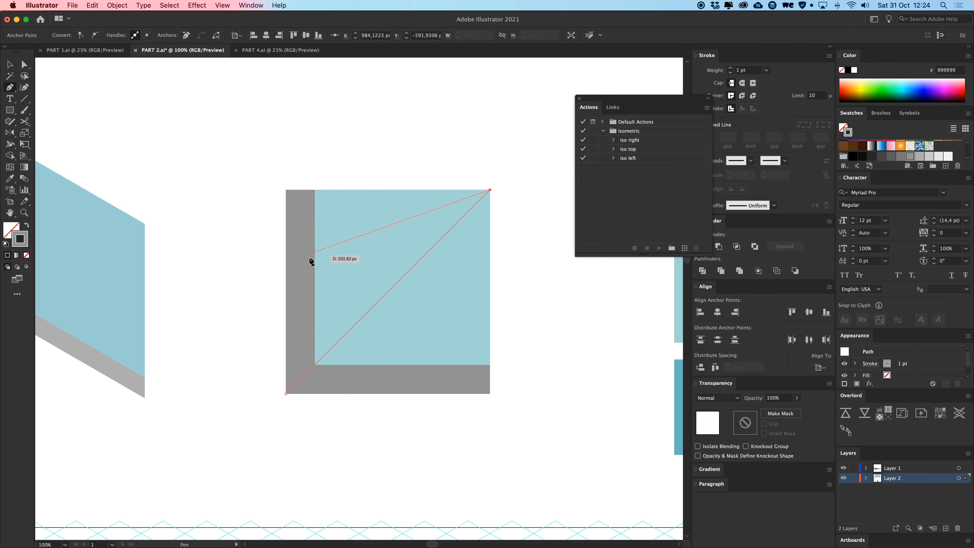
Step: Divide the grey square along the diagonal line with Pathfinder and send the pieces behind the blue pane
{"action": "key", "text": "a"}
{"action": "left_click", "coordinate": [301, 290], "text": "shift"}
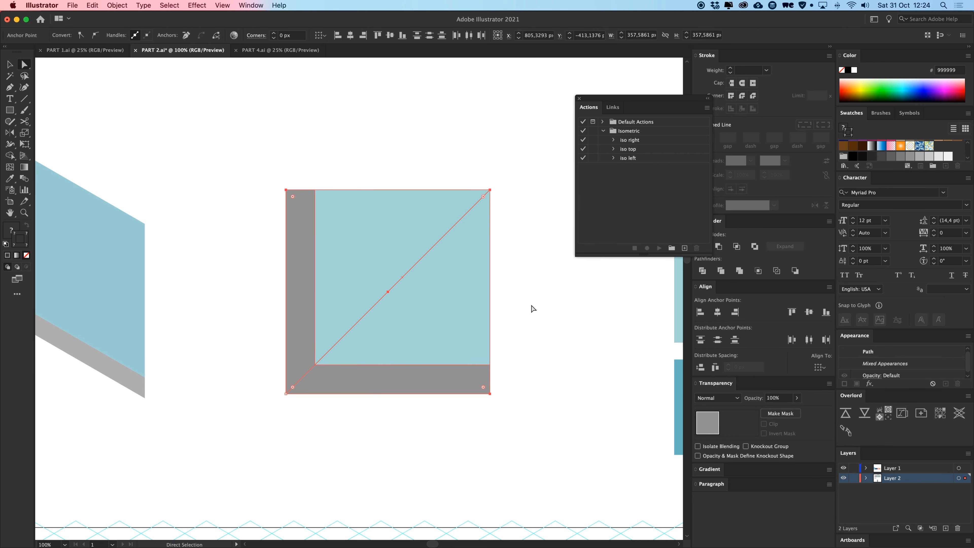
{"action": "left_click_drag", "start_coordinate": [644, 101], "coordinate": [597, 72]}
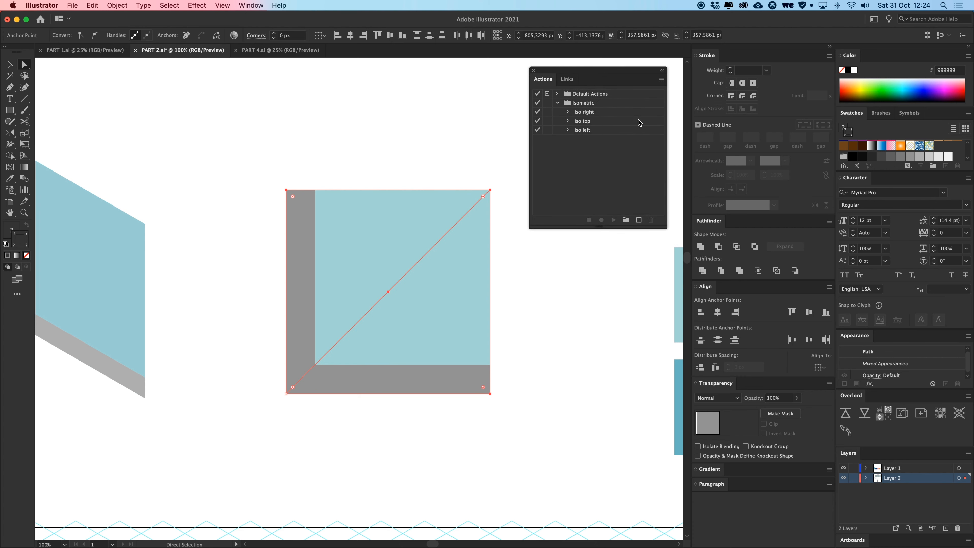
{"action": "left_click", "coordinate": [702, 271]}
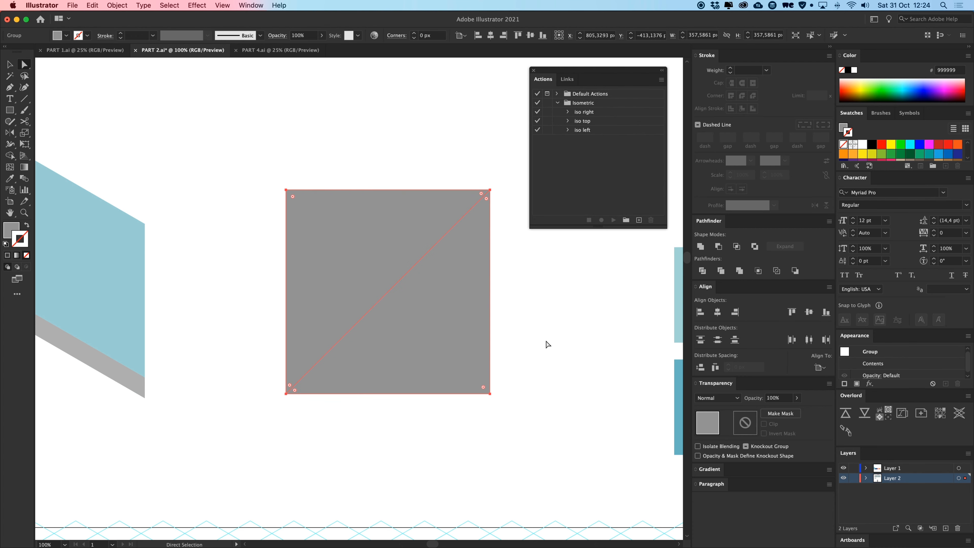
{"action": "key", "text": "super+shift+["}
Step: Fill the lower-right half of the divided frame with the lighter grey of the reference window's sill
{"action": "left_click", "coordinate": [416, 416]}
{"action": "left_click", "coordinate": [342, 377]}
{"action": "key", "text": "i"}
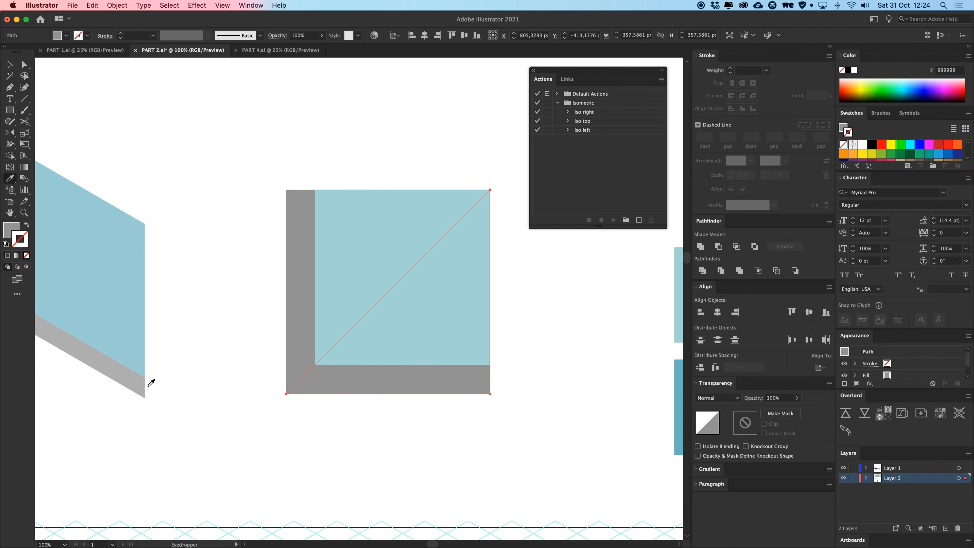
{"action": "left_click", "coordinate": [121, 374]}
{"action": "key", "text": "v"}
{"action": "left_click", "coordinate": [350, 438]}
Step: Group all pieces of the flat window with its two-tone frame and apply the saved iso left action to the group
{"action": "scroll", "coordinate": [376, 448], "scroll_direction": "right", "scroll_amount": 3}
{"action": "scroll", "coordinate": [376, 449], "scroll_direction": "up", "scroll_amount": 1}
{"action": "left_click_drag", "start_coordinate": [373, 459], "coordinate": [202, 285]}
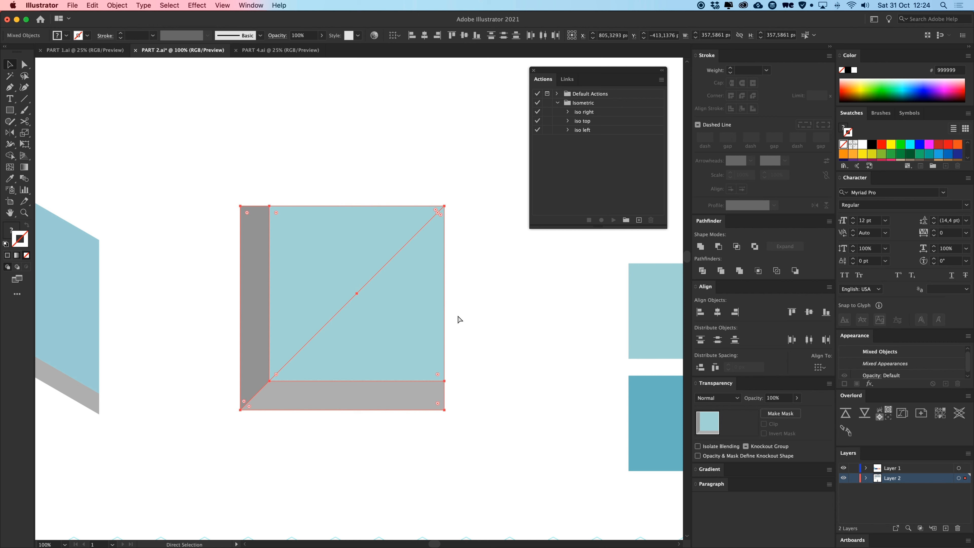
{"action": "key", "text": "super+g"}
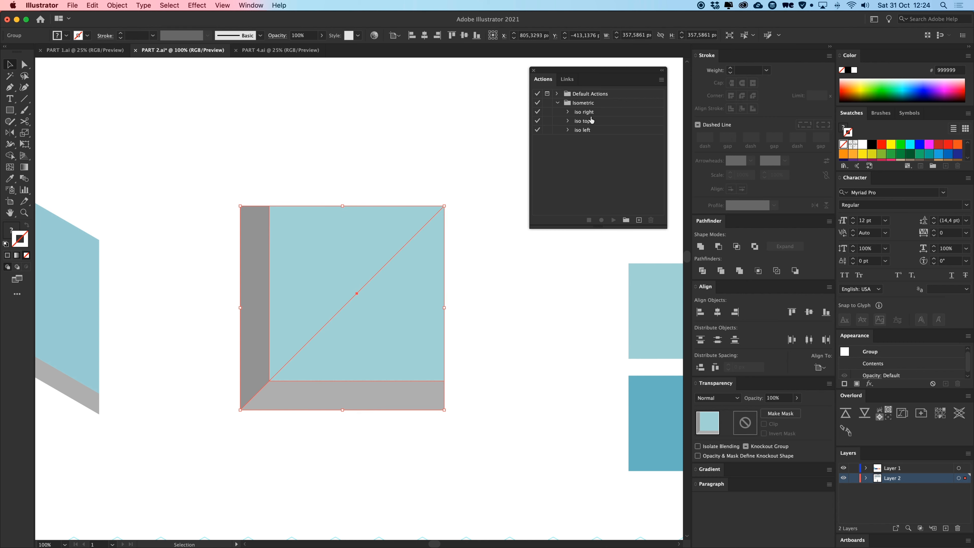
{"action": "left_click", "coordinate": [584, 130]}
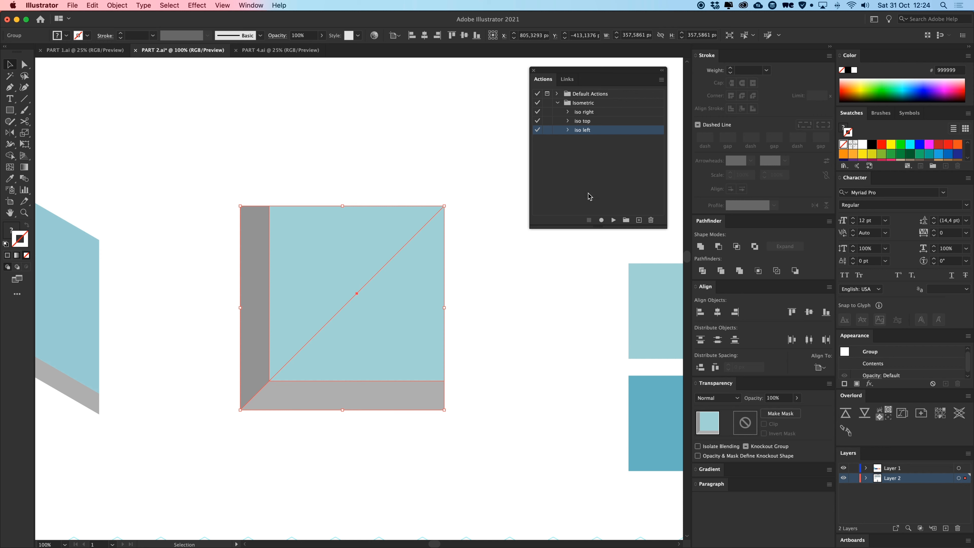
{"action": "left_click", "coordinate": [613, 220]}
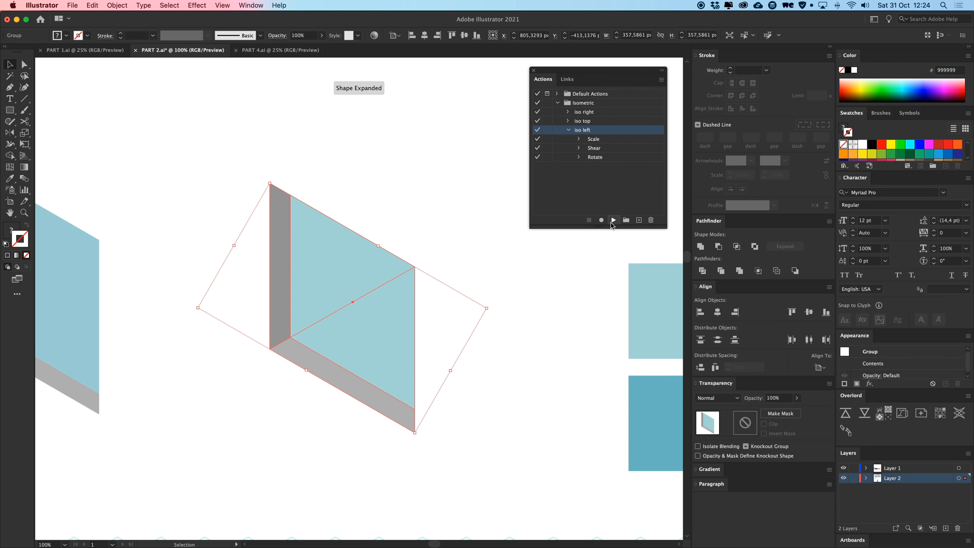
Step: Delete the old reference window standing beside the new isometric window
{"action": "left_click", "coordinate": [492, 280]}
{"action": "key", "text": "super+minus"}
{"action": "key", "text": "super+minus"}
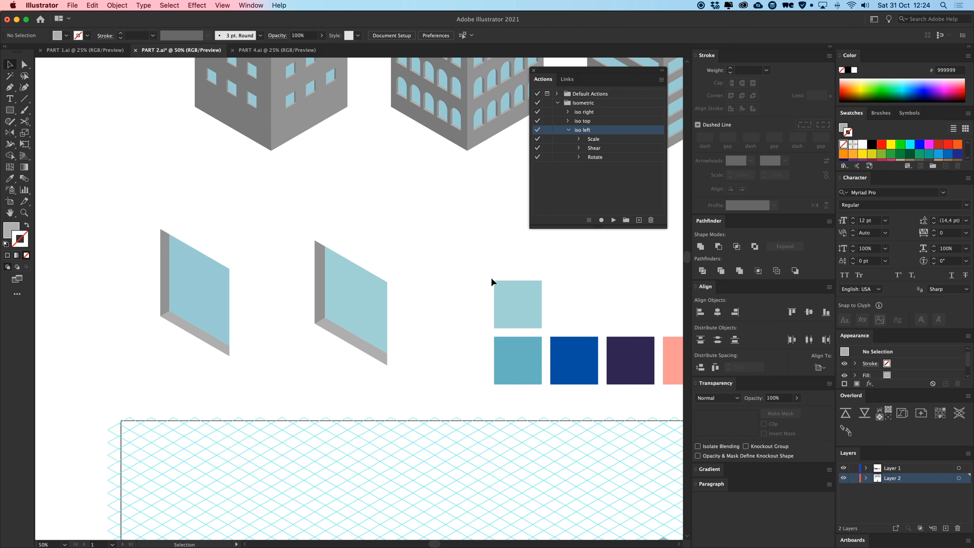
{"action": "left_click", "coordinate": [182, 288]}
{"action": "key", "text": "Delete"}
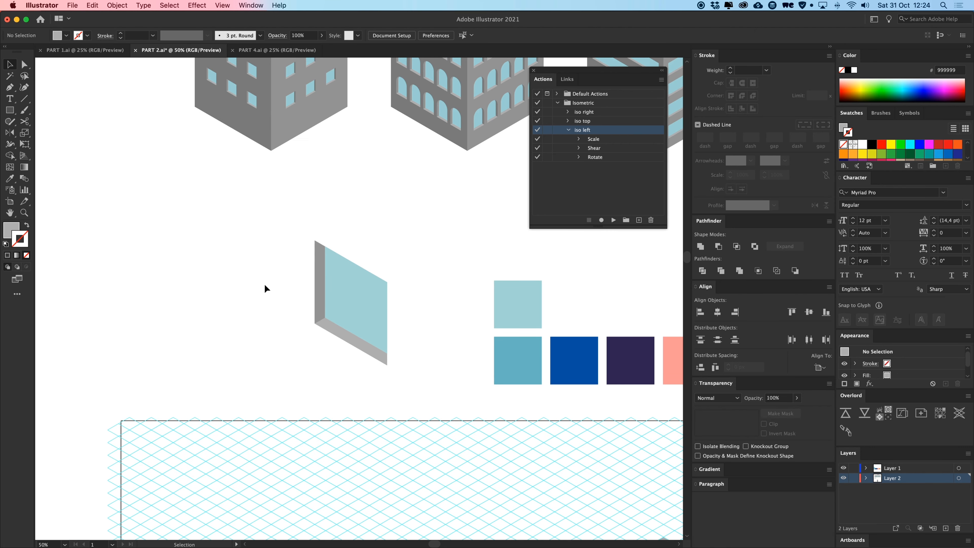
Step: Move the new isometric window onto the grid artboard, just left of the grey building block's top, and deselect it
{"action": "left_click_drag", "start_coordinate": [349, 311], "coordinate": [277, 282]}
{"action": "key", "text": "super+z"}
{"action": "left_click_drag", "start_coordinate": [420, 329], "coordinate": [389, 242]}
{"action": "key", "text": "super+minus"}
{"action": "left_click_drag", "start_coordinate": [388, 279], "coordinate": [301, 183]}
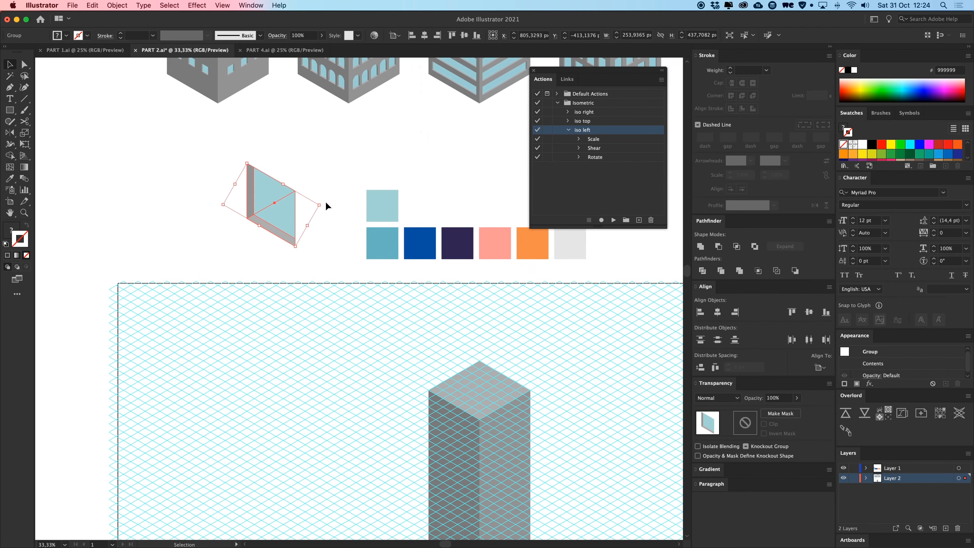
{"action": "left_click_drag", "start_coordinate": [281, 218], "coordinate": [414, 399]}
{"action": "left_click_drag", "start_coordinate": [416, 406], "coordinate": [340, 392]}
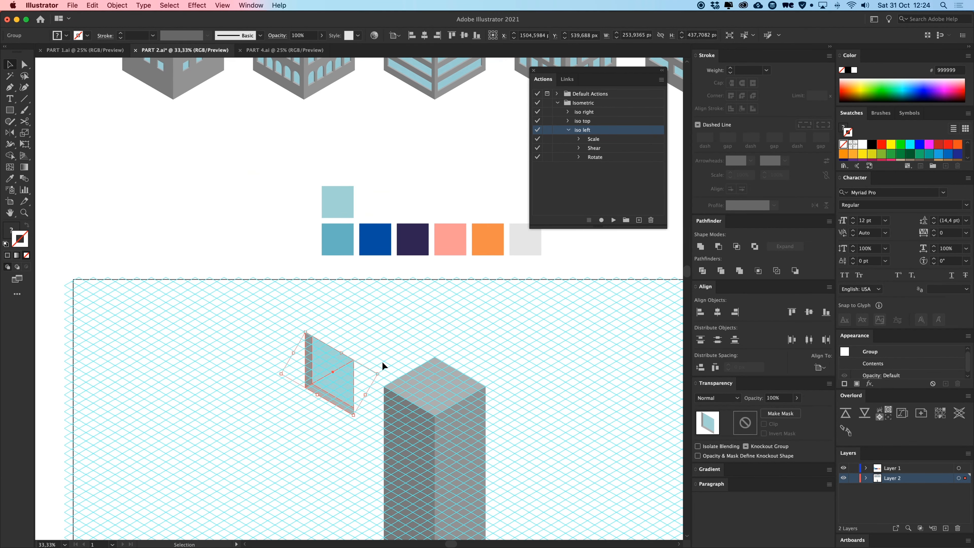
{"action": "left_click_drag", "start_coordinate": [417, 423], "coordinate": [382, 403]}
{"action": "key", "text": "a"}
{"action": "left_click_drag", "start_coordinate": [389, 308], "coordinate": [389, 293]}
{"action": "left_click", "coordinate": [360, 296]}
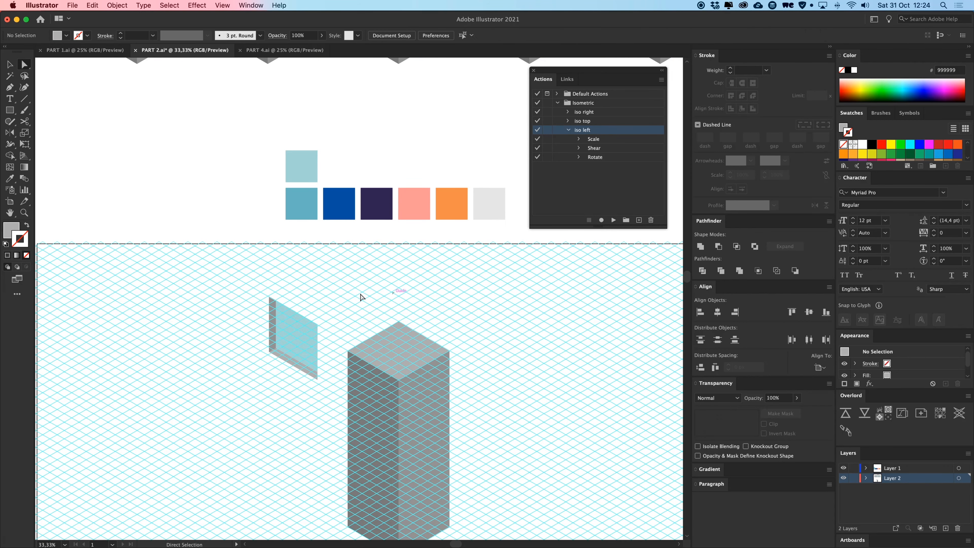
{"action": "key", "text": "v"}
Step: Copy the pink building with arched windows from PART 4.ai and paste it into PART 2.ai to the right of the grey building
{"action": "left_click", "coordinate": [264, 52]}
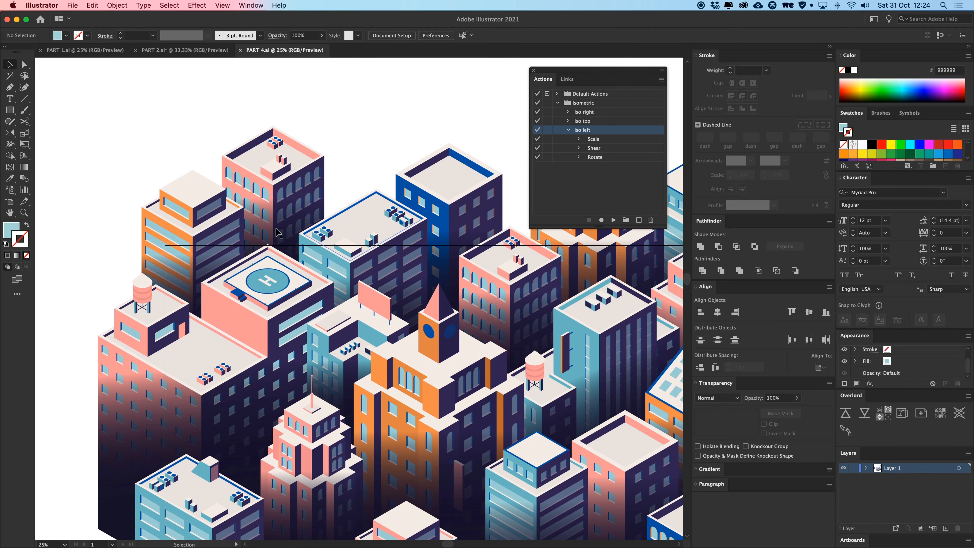
{"action": "left_click", "coordinate": [199, 209]}
{"action": "left_click", "coordinate": [308, 161]}
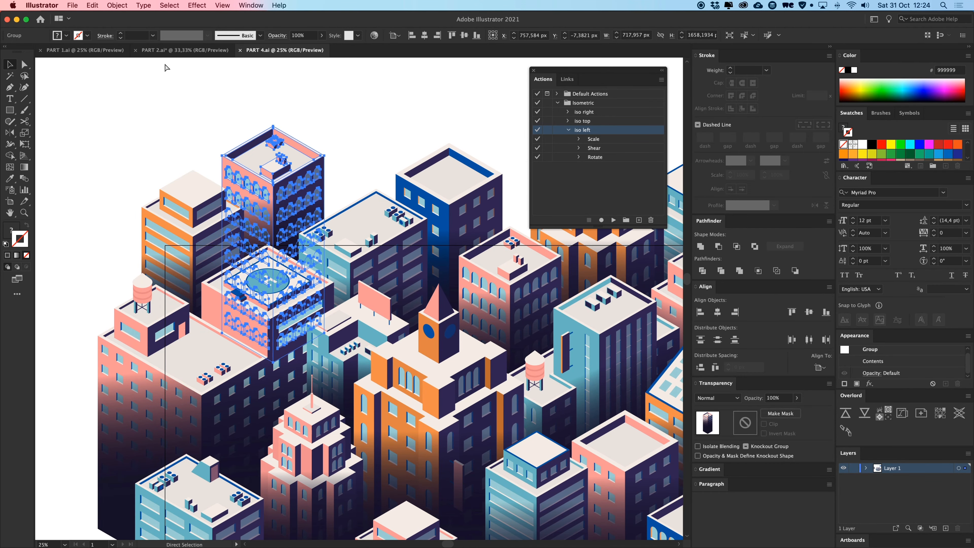
{"action": "left_click", "coordinate": [192, 50]}
{"action": "scroll", "coordinate": [370, 381], "scroll_direction": "right", "scroll_amount": 8}
{"action": "scroll", "coordinate": [370, 382], "scroll_direction": "down", "scroll_amount": 3}
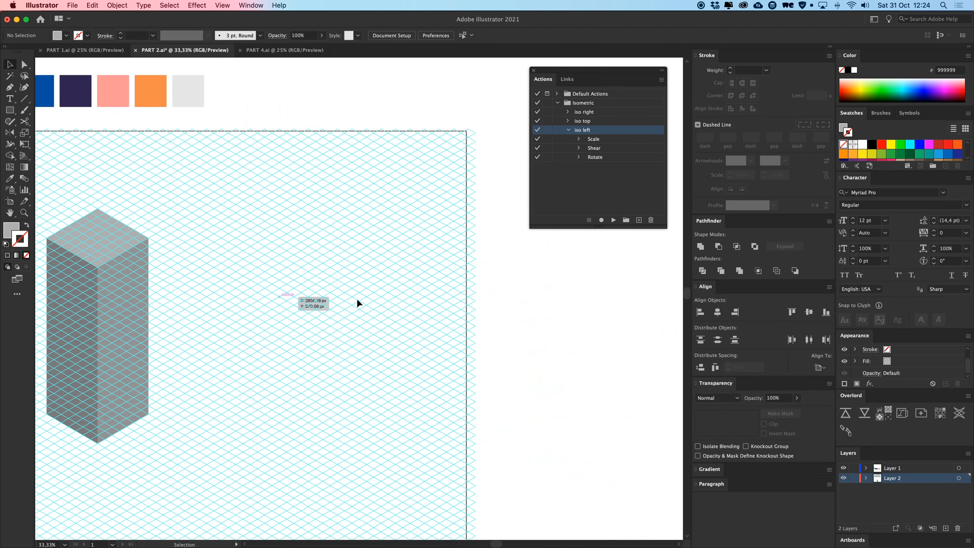
{"action": "key", "text": "super+v"}
{"action": "left_click", "coordinate": [493, 344]}
Step: Delete the dark gradient overlays covering both walls of the pasted pink building
{"action": "key", "text": "a"}
{"action": "left_click", "coordinate": [410, 343]}
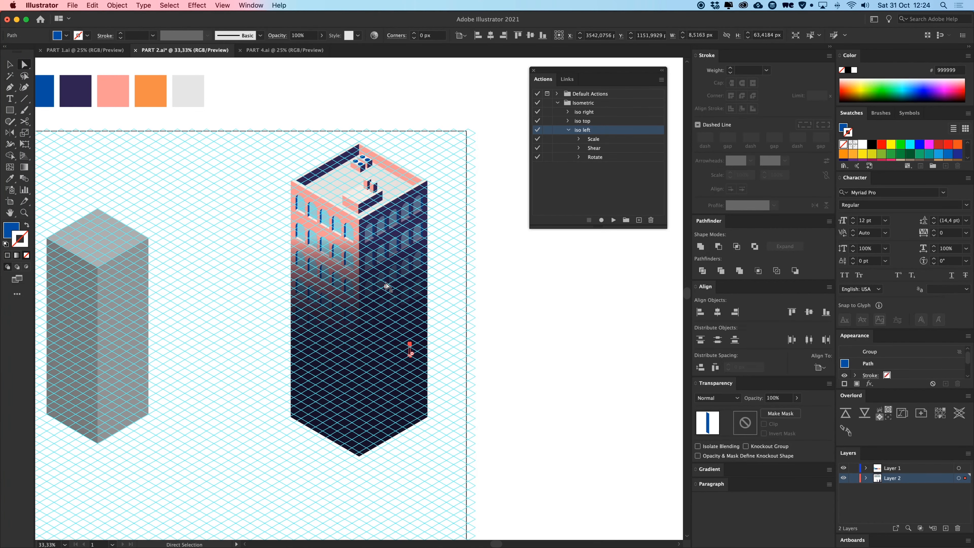
{"action": "left_click", "coordinate": [509, 335]}
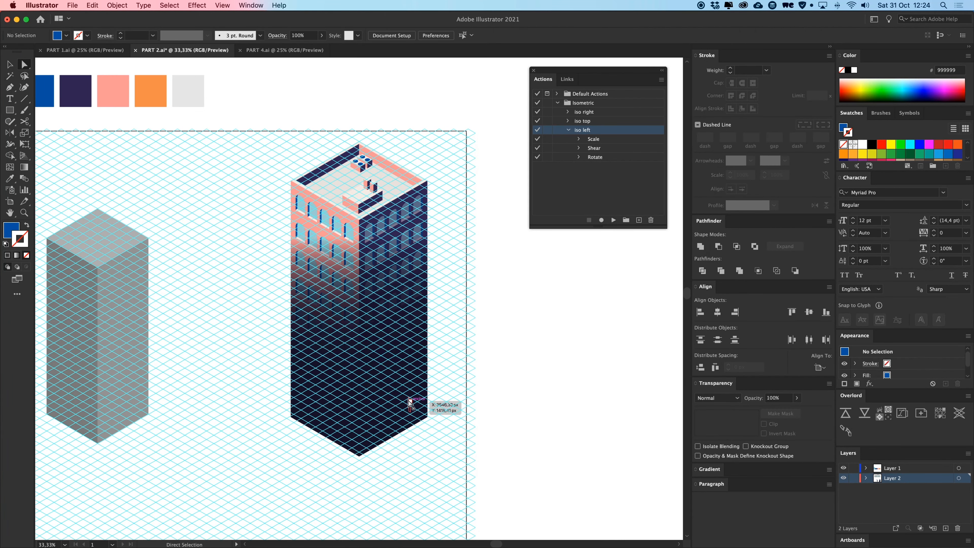
{"action": "left_click", "coordinate": [409, 402]}
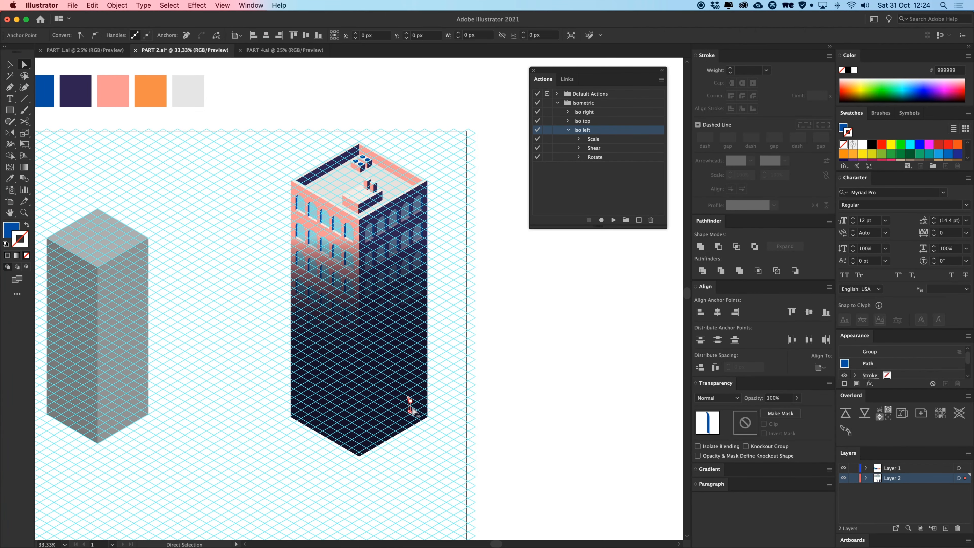
{"action": "key", "text": "v"}
{"action": "left_click", "coordinate": [532, 413]}
{"action": "key", "text": "a"}
{"action": "left_click", "coordinate": [384, 391]}
{"action": "key", "text": "Delete"}
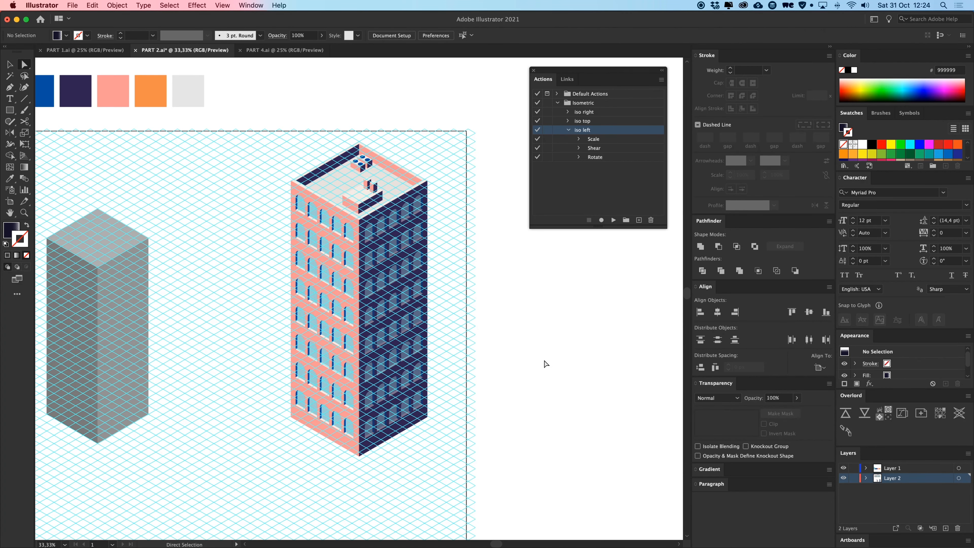
Step: Fill the grey building's left wall with the pink swatch colour and its right wall with the dark purple one
{"action": "scroll", "coordinate": [465, 337], "scroll_direction": "left", "scroll_amount": 5}
{"action": "scroll", "coordinate": [465, 337], "scroll_direction": "up", "scroll_amount": 2}
{"action": "left_click", "coordinate": [248, 330]}
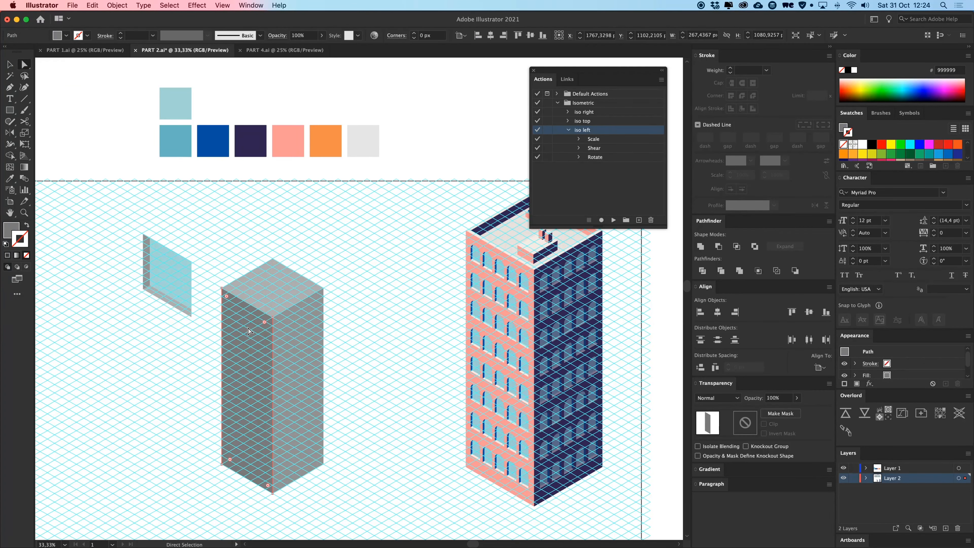
{"action": "key", "text": "i"}
{"action": "left_click", "coordinate": [288, 140]}
{"action": "key", "text": "a"}
{"action": "left_click", "coordinate": [311, 354]}
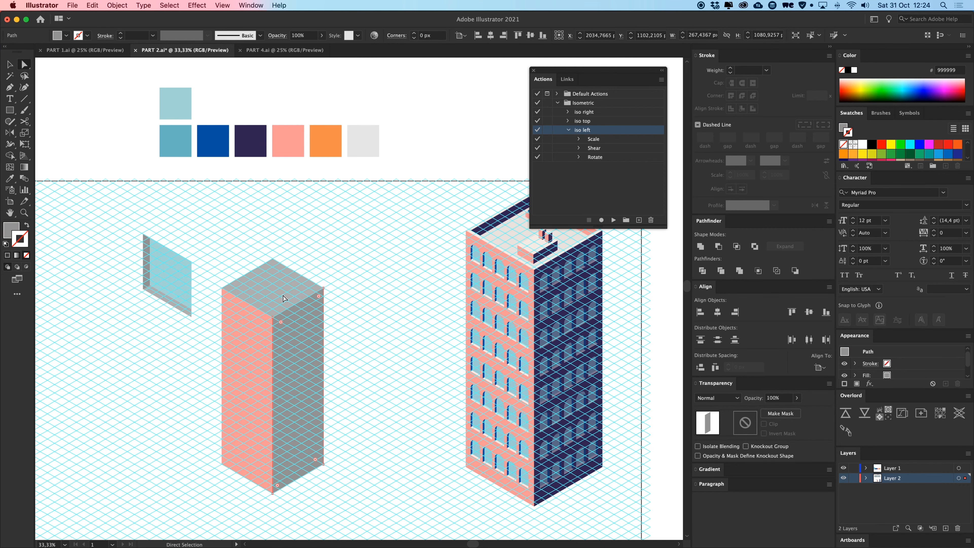
{"action": "key", "text": "i"}
{"action": "left_click", "coordinate": [251, 141]}
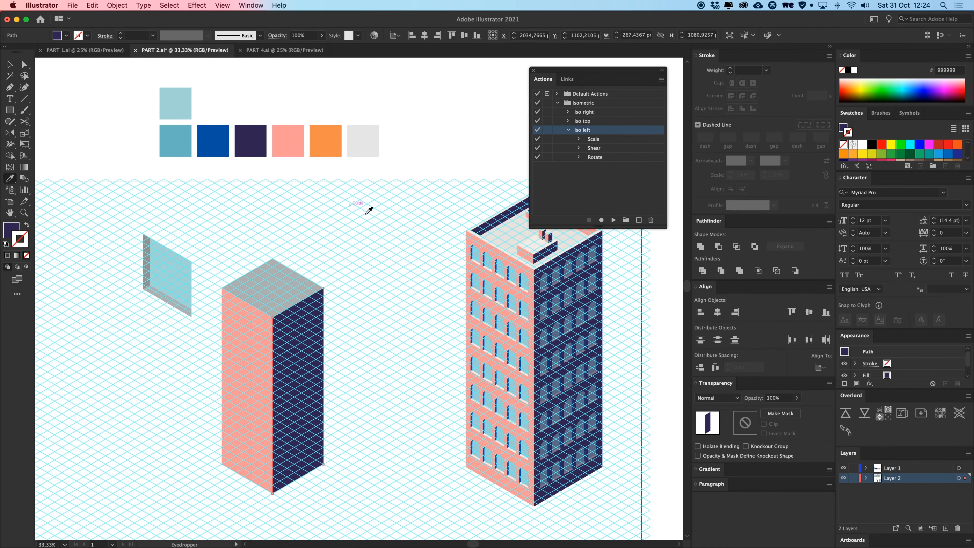
Step: Fill the plain building's roof with the light grey swatch colour and deselect it
{"action": "scroll", "coordinate": [360, 206], "scroll_direction": "up", "scroll_amount": 2}
{"action": "scroll", "coordinate": [360, 207], "scroll_direction": "right", "scroll_amount": 2}
{"action": "key", "text": "a"}
{"action": "left_click", "coordinate": [264, 315]}
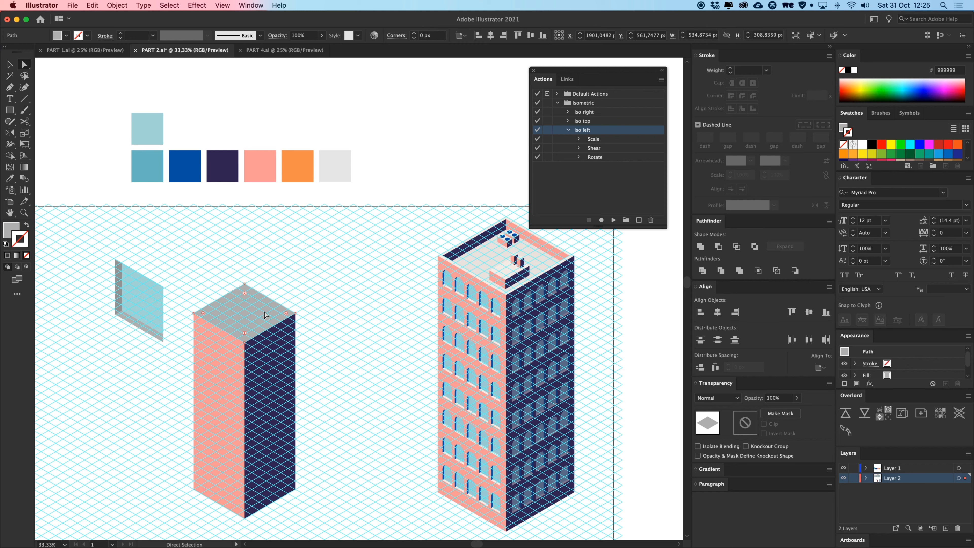
{"action": "key", "text": "i"}
{"action": "left_click", "coordinate": [335, 165]}
{"action": "key", "text": "v"}
{"action": "left_click", "coordinate": [355, 256]}
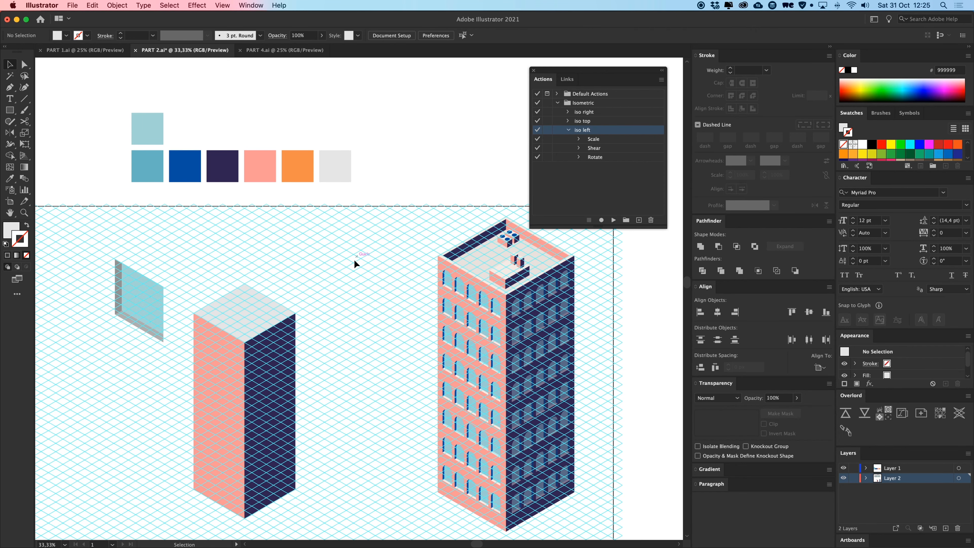
Step: Fill the isometric window's left frame side with the dark blue swatch colour and its sill with the roof's light grey
{"action": "scroll", "coordinate": [264, 319], "scroll_direction": "down", "scroll_amount": 2}
{"action": "scroll", "coordinate": [264, 320], "scroll_direction": "left", "scroll_amount": 2}
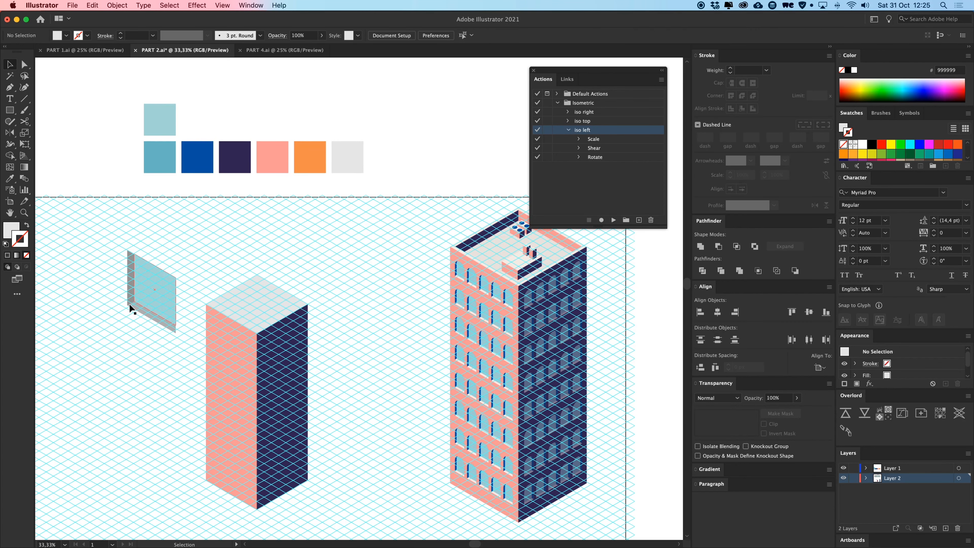
{"action": "key", "text": "a"}
{"action": "left_click", "coordinate": [132, 289]}
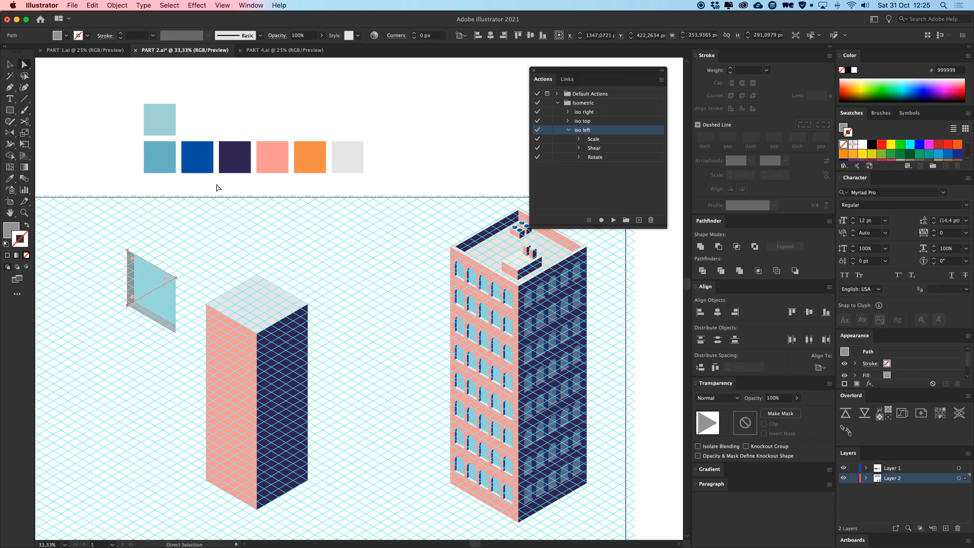
{"action": "key", "text": "i"}
{"action": "left_click", "coordinate": [203, 149]}
{"action": "key", "text": "a"}
{"action": "left_click", "coordinate": [152, 317]}
{"action": "key", "text": "i"}
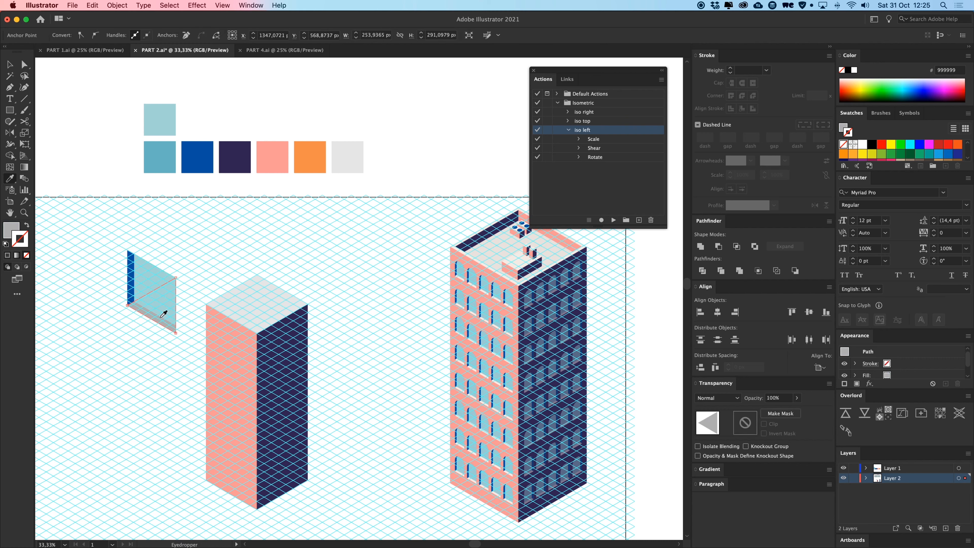
{"action": "left_click", "coordinate": [258, 293]}
Step: Recolour the light grey swatch square and the plain building's roof with the off-white sampled from the pasted building's roof
{"action": "key", "text": "a"}
{"action": "left_click", "coordinate": [345, 158]}
{"action": "key", "text": "super+plus"}
{"action": "key", "text": "super+plus"}
{"action": "key", "text": "i"}
{"action": "left_click_drag", "start_coordinate": [434, 347], "coordinate": [111, 287]}
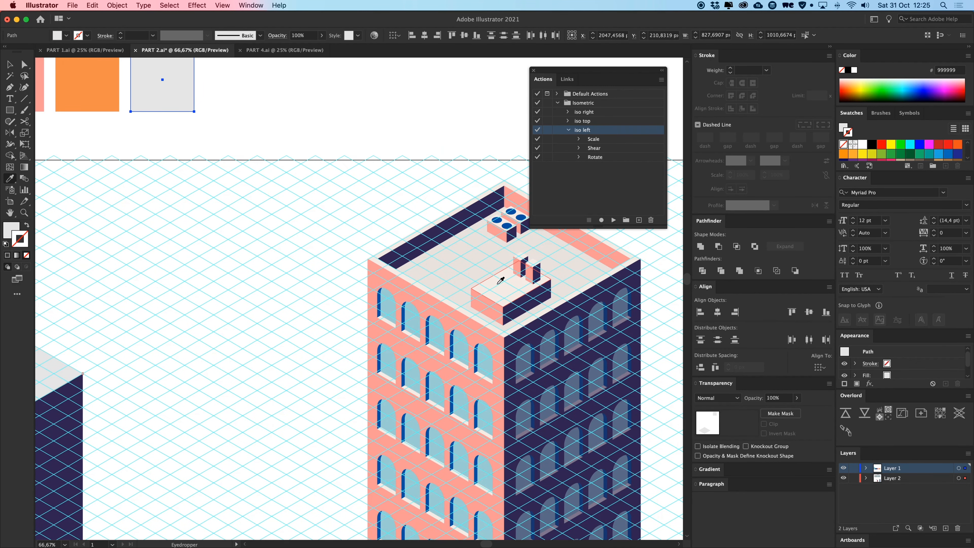
{"action": "left_click", "coordinate": [505, 289]}
{"action": "left_click_drag", "start_coordinate": [355, 308], "coordinate": [756, 272]}
{"action": "key", "text": "v"}
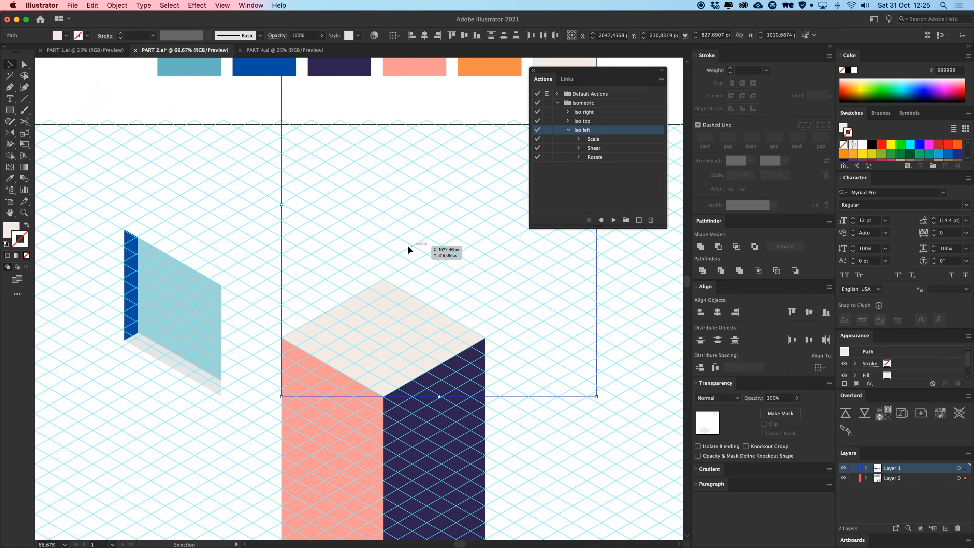
Step: Give the isometric window's sill the same off-white fill as the roof
{"action": "left_click", "coordinate": [407, 245]}
{"action": "key", "text": "a"}
{"action": "key", "text": "super+shift+a"}
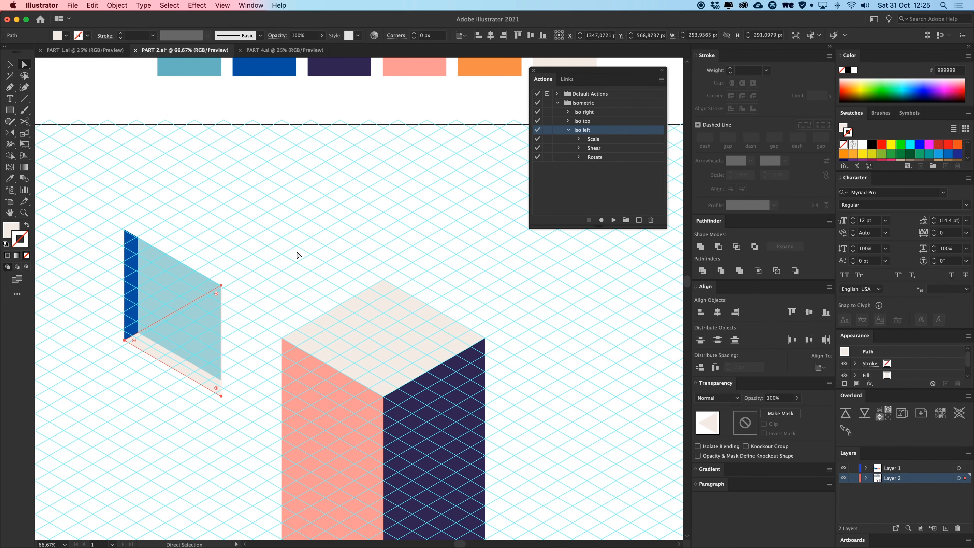
Step: Move the pasted arched-window building to the right, off the artboard
{"action": "key", "text": "super+minus"}
{"action": "key", "text": "super+minus"}
{"action": "key", "text": "v"}
{"action": "left_click", "coordinate": [280, 300]}
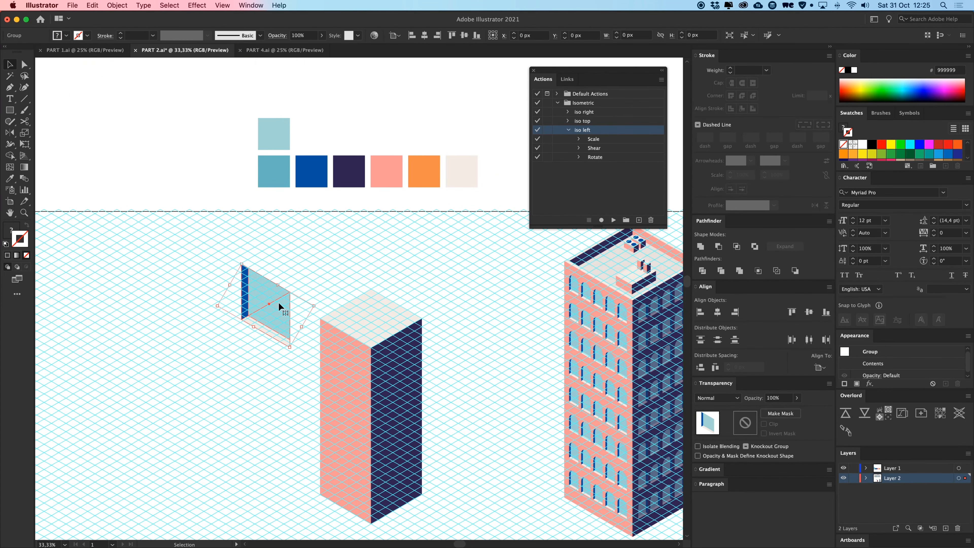
{"action": "scroll", "coordinate": [602, 338], "scroll_direction": "right", "scroll_amount": 5}
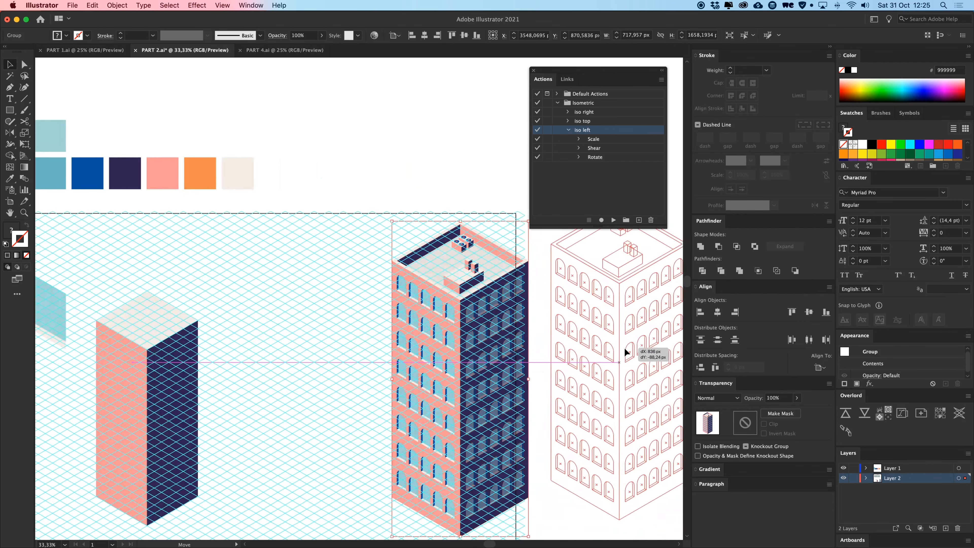
Step: Place the isometric window on the plain building's pink wall and scale it down to about 37 x 64 px
{"action": "left_click_drag", "start_coordinate": [261, 271], "coordinate": [356, 312]}
{"action": "key", "text": "super+plus"}
{"action": "key", "text": "super+plus"}
{"action": "key", "text": "super+plus"}
{"action": "key", "text": "super+plus"}
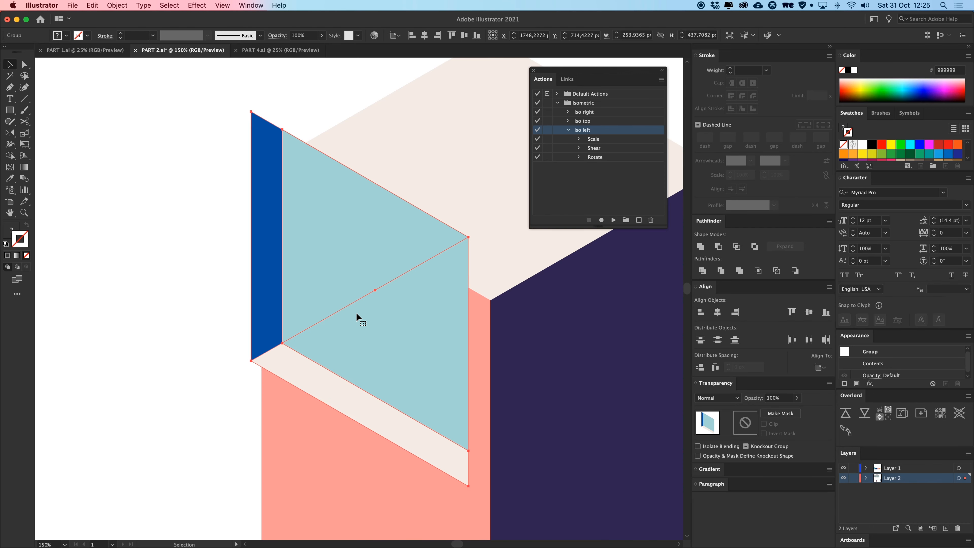
{"action": "left_click_drag", "start_coordinate": [578, 302], "coordinate": [305, 259]}
{"action": "left_click", "coordinate": [190, 291]}
{"action": "left_click_drag", "start_coordinate": [319, 281], "coordinate": [324, 301]}
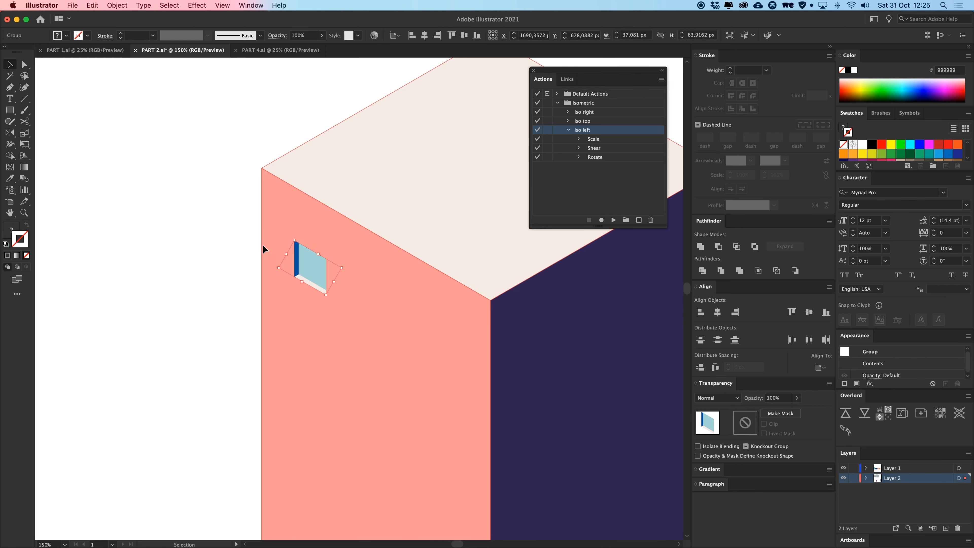
Step: Show the isometric grid guides and align the small window with a grid line near the pink wall's upper-left corner
{"action": "left_click", "coordinate": [248, 244]}
{"action": "left_click_drag", "start_coordinate": [316, 264], "coordinate": [148, 176]}
{"action": "key", "text": "super+semicolon"}
{"action": "key", "text": "super+plus"}
{"action": "key", "text": "super+plus"}
{"action": "key", "text": "super+plus"}
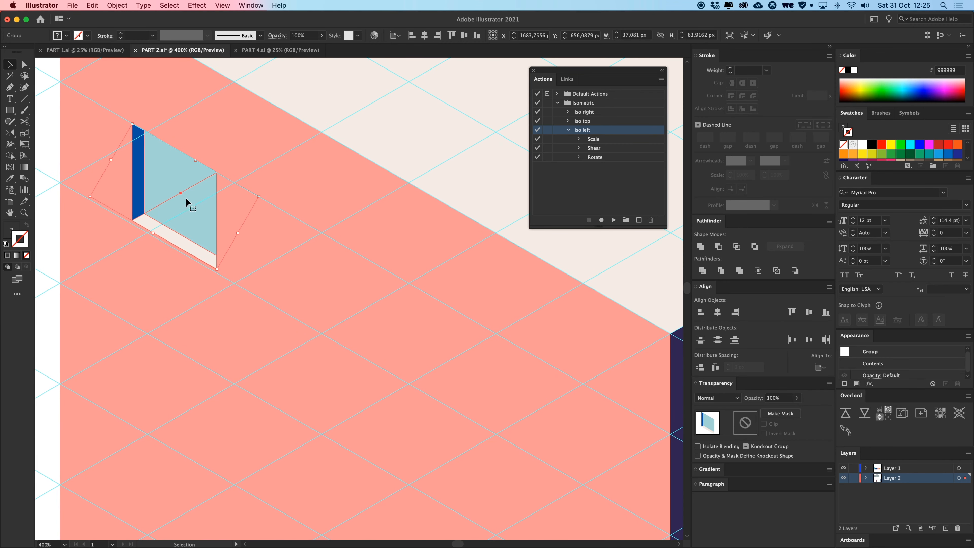
Step: Duplicate the window along the isometric grid line and repeat the duplication to make a row of three windows
{"action": "left_click_drag", "start_coordinate": [187, 204], "coordinate": [355, 300]}
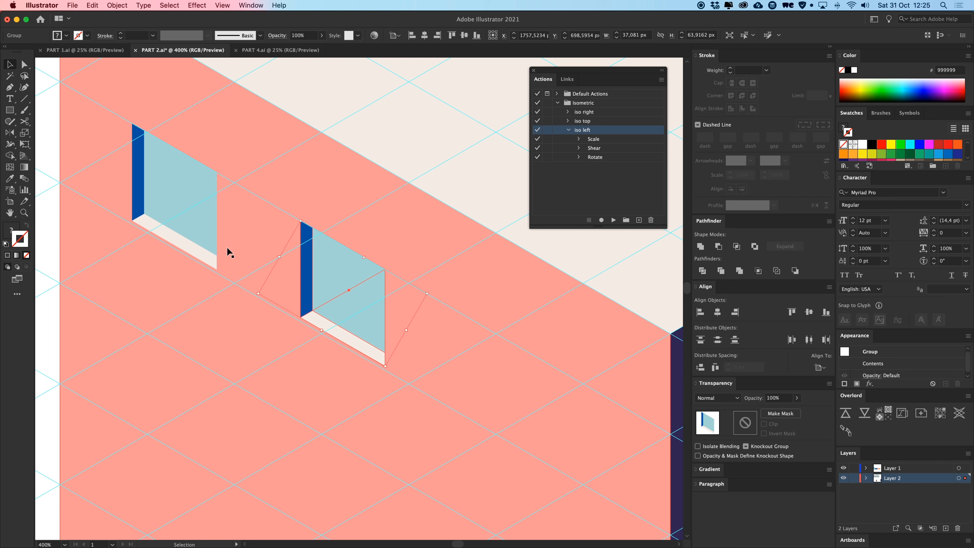
{"action": "key", "text": "super+d"}
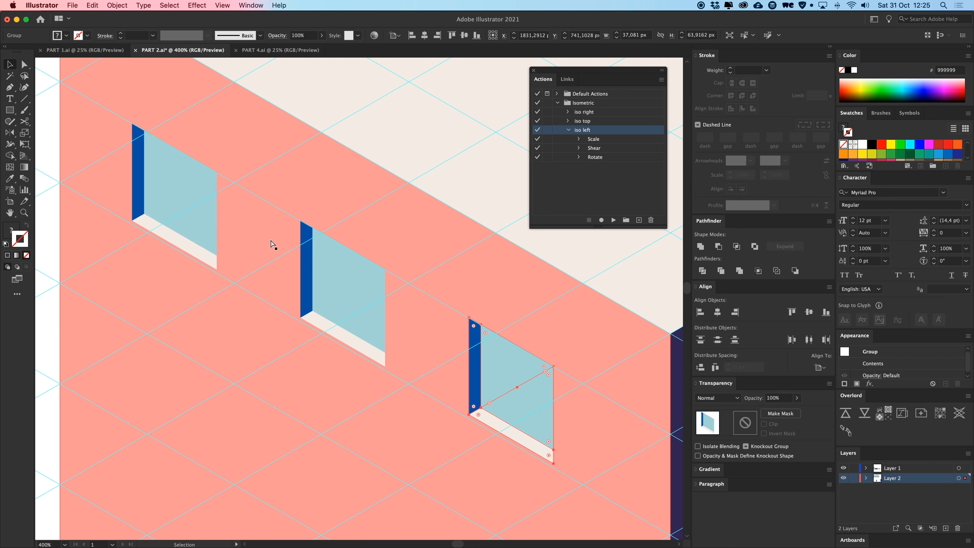
{"action": "key", "text": "super+minus"}
{"action": "key", "text": "super+minus"}
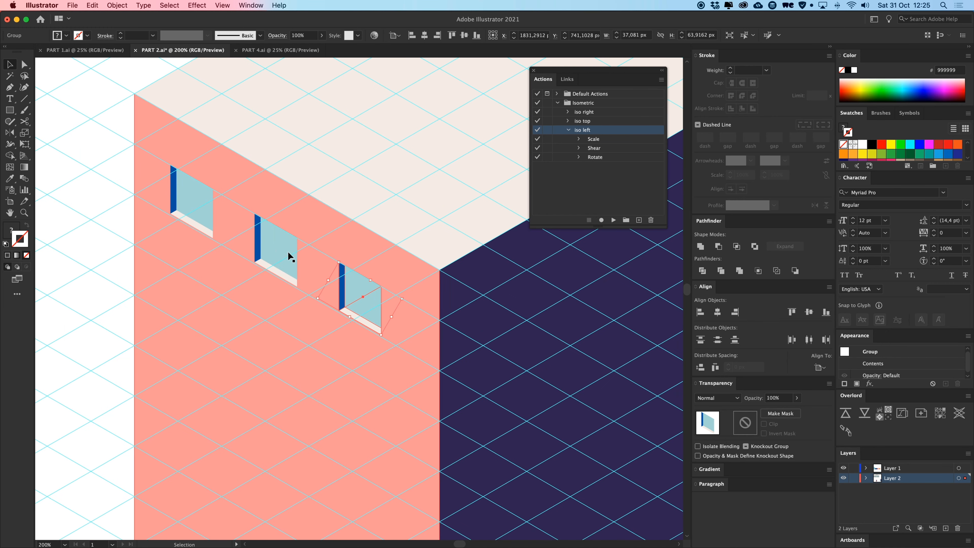
Step: Hide the isometric grid guides and group the three windows on the pink wall
{"action": "key", "text": "super+semicolon"}
{"action": "left_click", "coordinate": [266, 236], "text": "shift"}
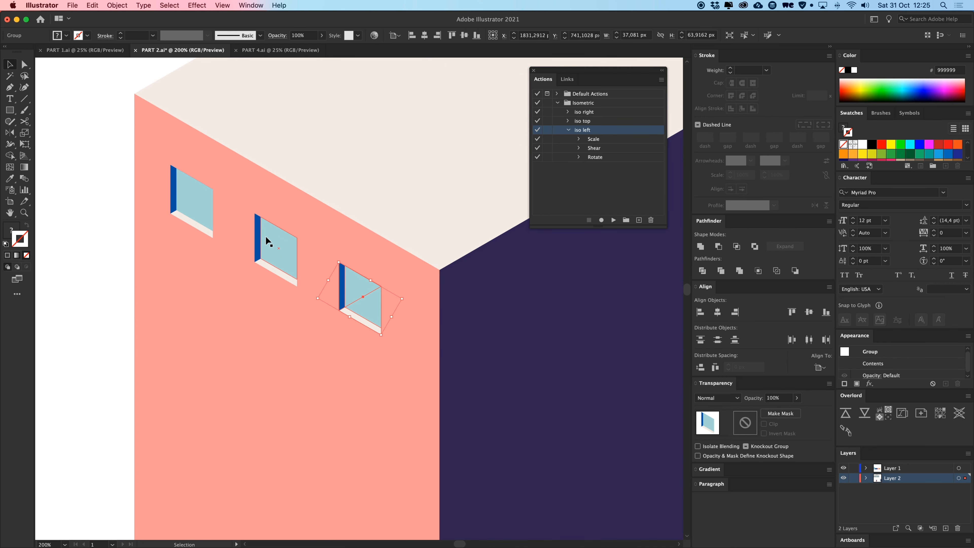
{"action": "left_click", "coordinate": [190, 205], "text": "shift"}
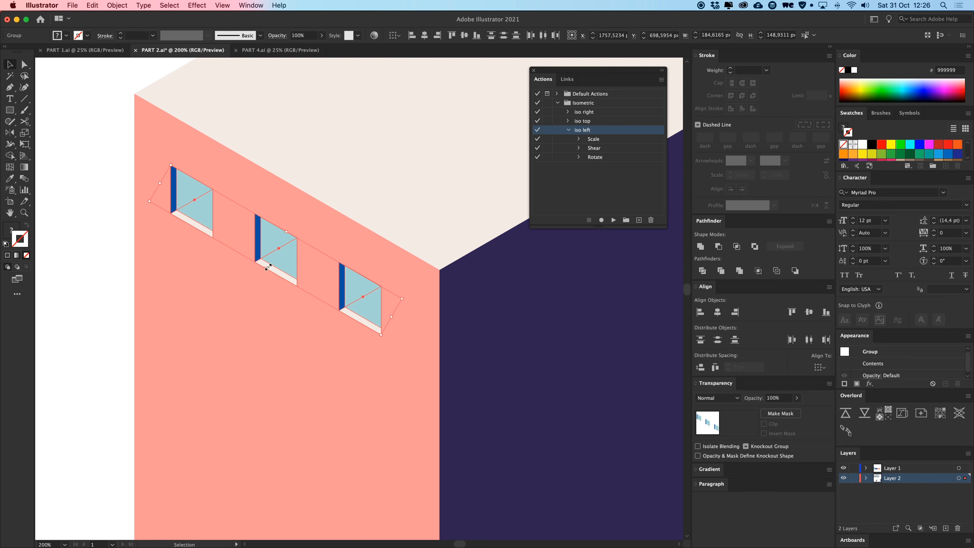
{"action": "left_click", "coordinate": [83, 207]}
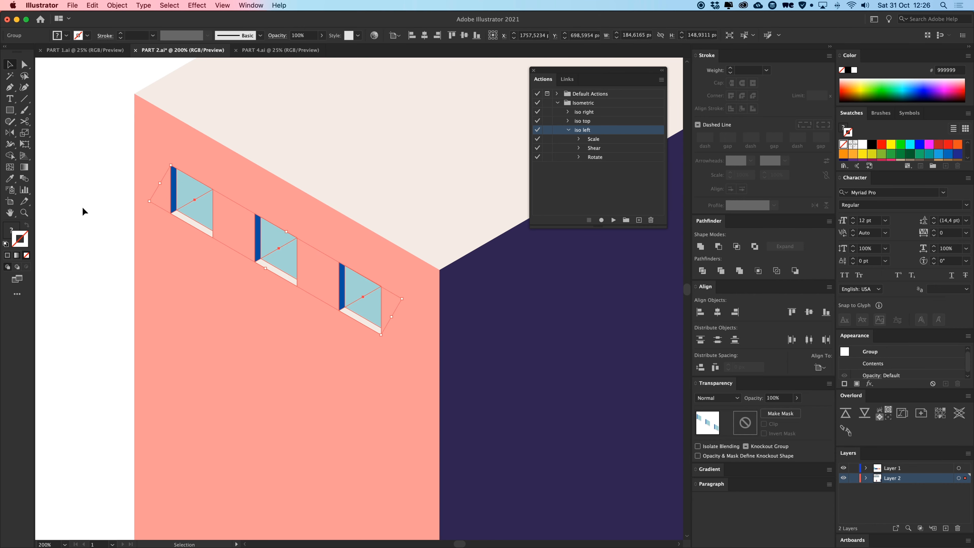
Step: Shift the row of three windows about 6 px to the right to centre it on the pink wall
{"action": "left_click_drag", "start_coordinate": [191, 208], "coordinate": [197, 208]}
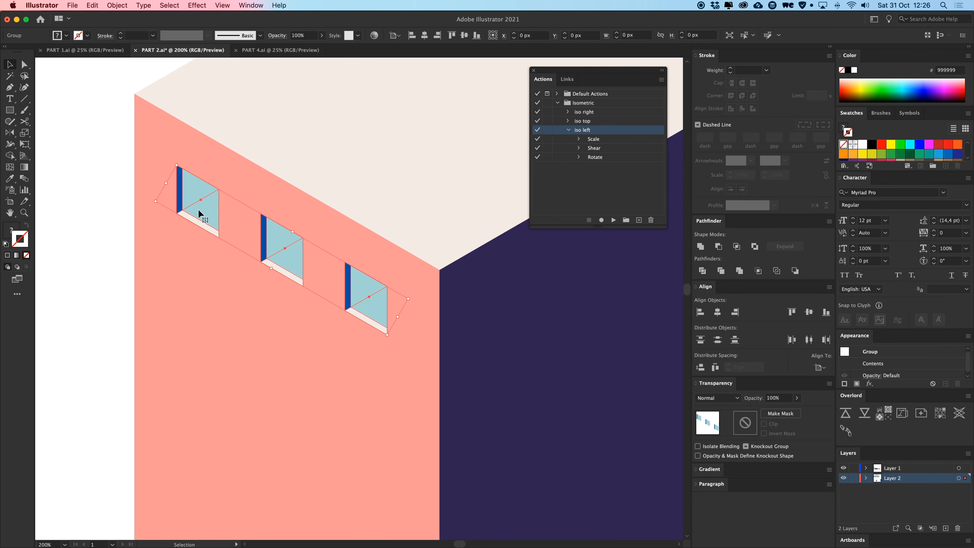
{"action": "key", "text": "Down"}
{"action": "key", "text": "Up"}
{"action": "key", "text": "Right"}
{"action": "key", "text": "super+minus"}
{"action": "left_click_drag", "start_coordinate": [269, 246], "coordinate": [161, 145]}
{"action": "key", "text": "super+shift+a"}
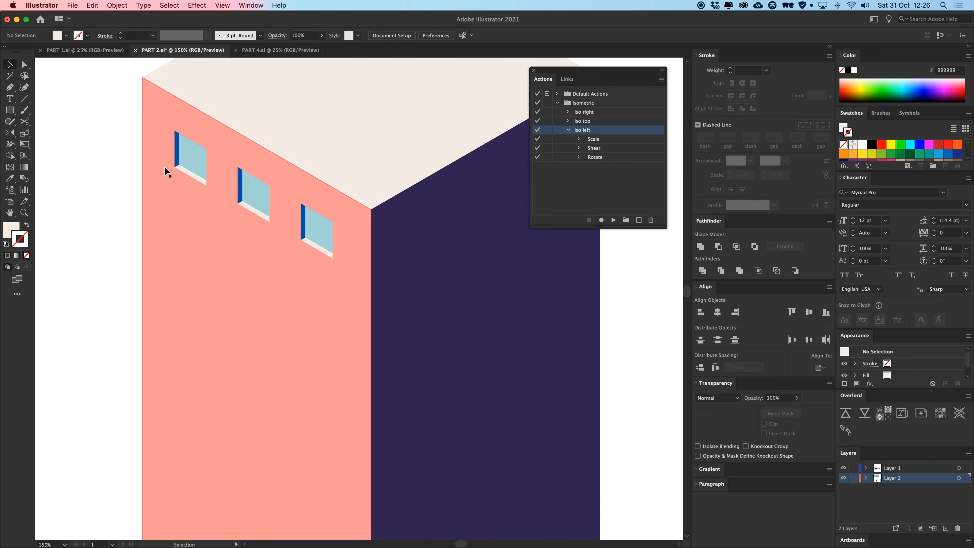
Step: Duplicate the window row straight down the pink wall and repeat the duplication to make nine rows
{"action": "key", "text": "super+minus"}
{"action": "left_click_drag", "start_coordinate": [243, 238], "coordinate": [295, 188]}
{"action": "left_click", "coordinate": [338, 179]}
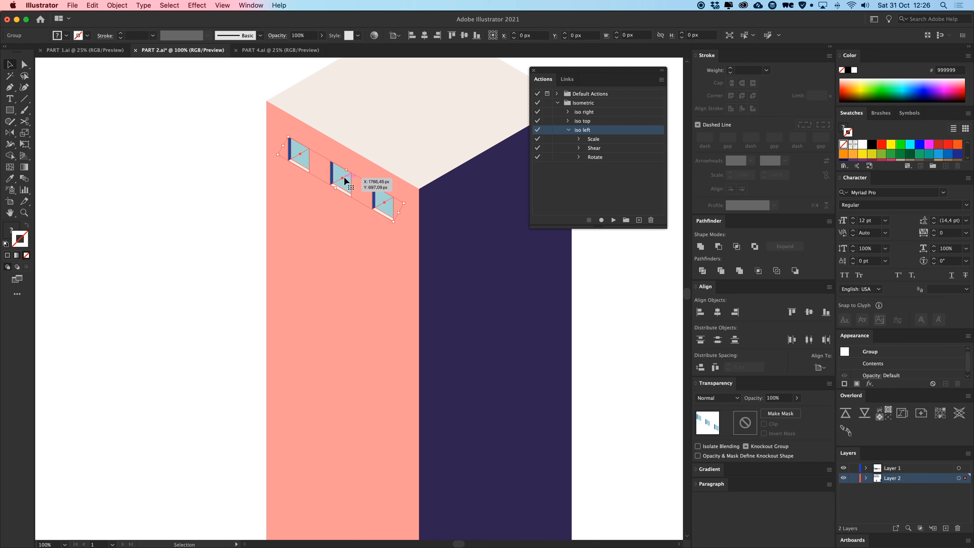
{"action": "key", "text": "super+minus"}
{"action": "left_click_drag", "start_coordinate": [338, 289], "coordinate": [300, 212]}
{"action": "key", "text": "super+shift+a"}
{"action": "key", "text": "super+d"}
{"action": "key", "text": "super+d"}
{"action": "key", "text": "super+d"}
{"action": "key", "text": "super+d"}
{"action": "key", "text": "super+d"}
{"action": "key", "text": "super+d"}
{"action": "key", "text": "super+d"}
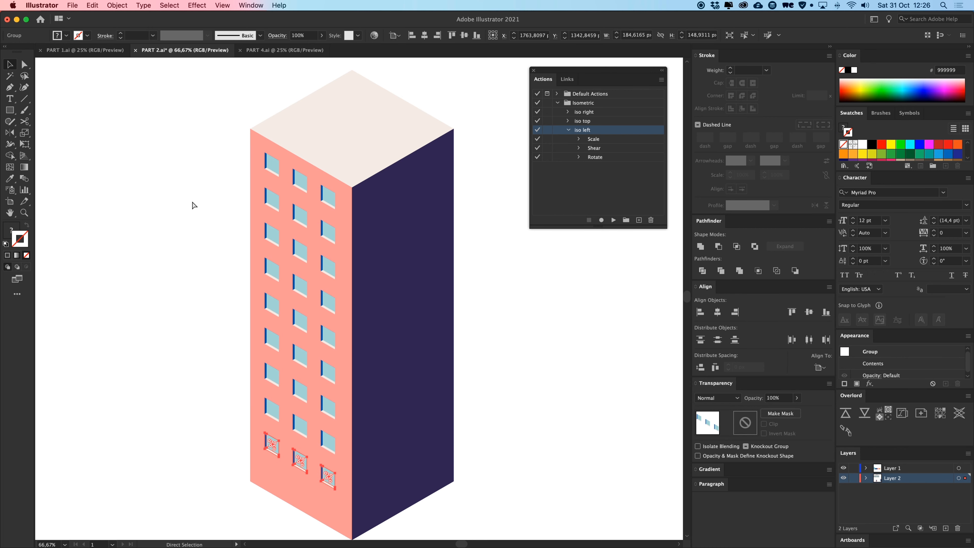
Step: Select all nine window rows without the building and group them
{"action": "left_click", "coordinate": [164, 188]}
{"action": "left_click_drag", "start_coordinate": [202, 136], "coordinate": [175, 147]}
{"action": "left_click", "coordinate": [245, 178]}
{"action": "left_click", "coordinate": [244, 208], "text": "shift"}
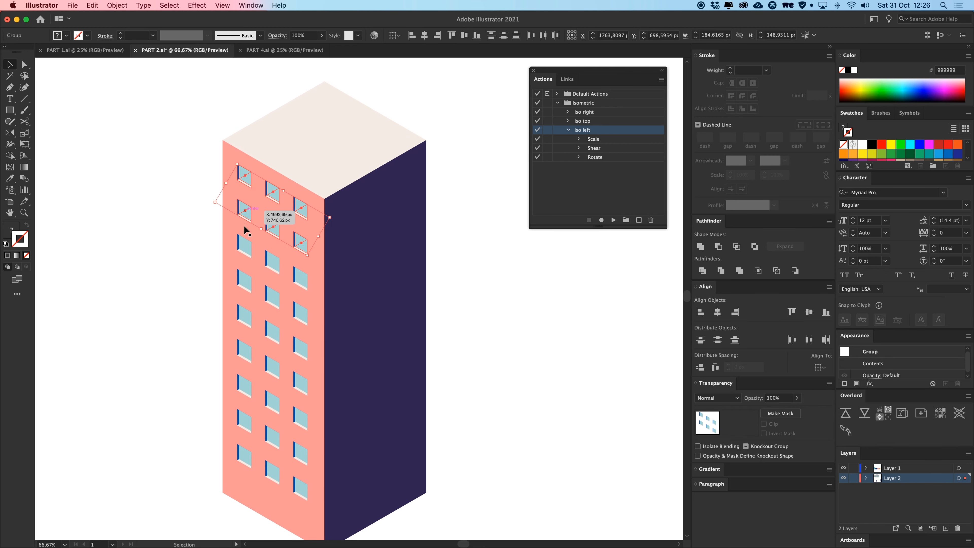
{"action": "left_click", "coordinate": [244, 243], "text": "shift"}
{"action": "left_click", "coordinate": [210, 165]}
{"action": "left_click_drag", "start_coordinate": [251, 427], "coordinate": [256, 460]}
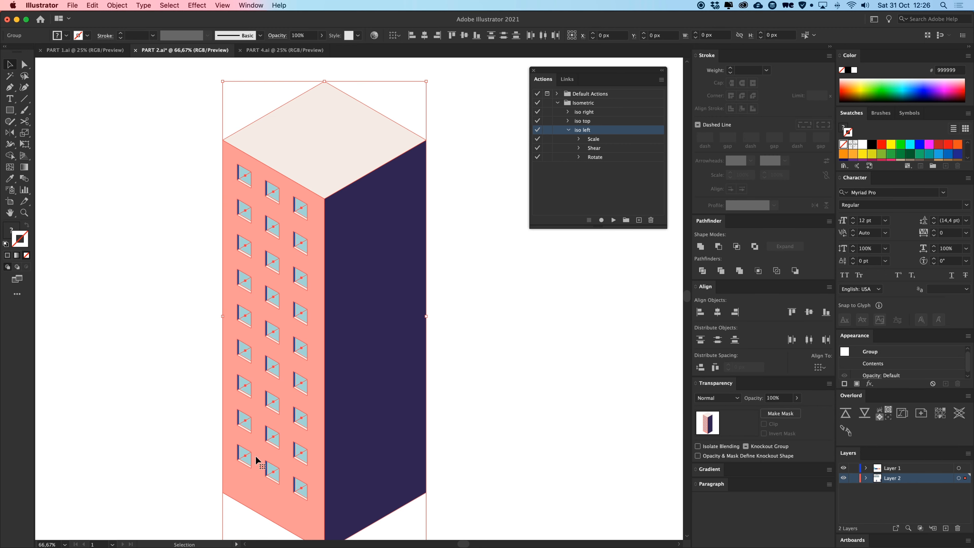
{"action": "left_click", "coordinate": [261, 180], "text": "shift"}
{"action": "left_click_drag", "start_coordinate": [338, 223], "coordinate": [319, 213]}
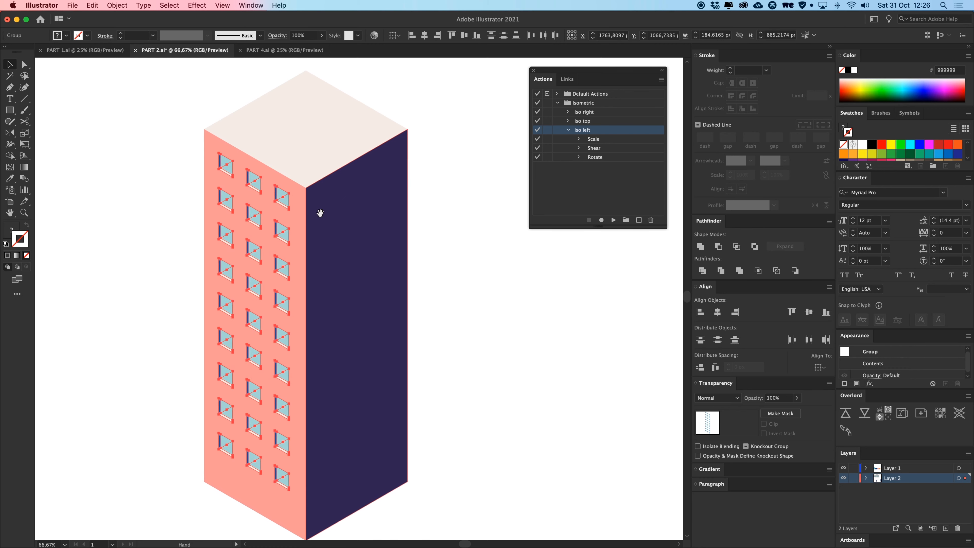
{"action": "key", "text": "super+g"}
{"action": "left_click", "coordinate": [183, 211]}
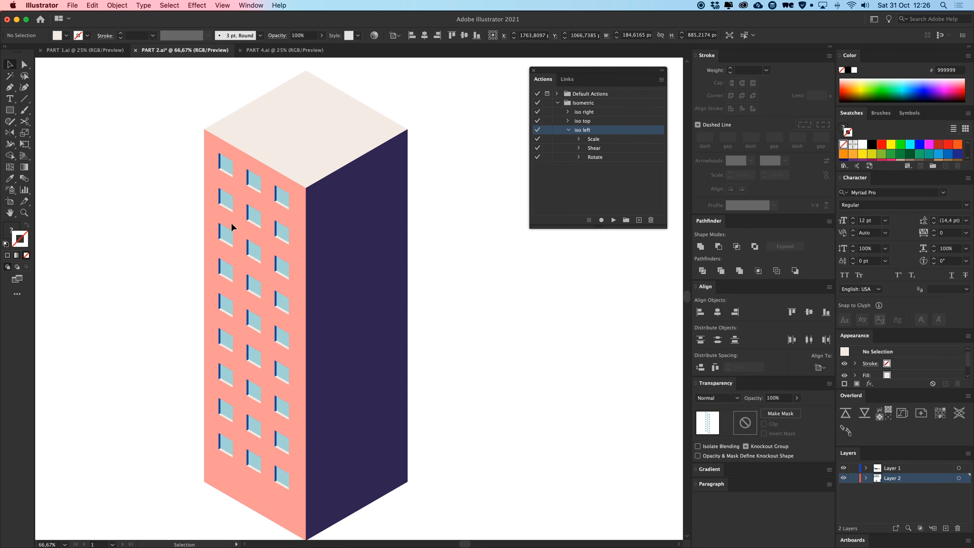
Step: Duplicate the window group horizontally onto the dark wall and reflect the copy across a vertical axis
{"action": "left_click_drag", "start_coordinate": [256, 217], "coordinate": [161, 178]}
{"action": "key", "text": "super+z"}
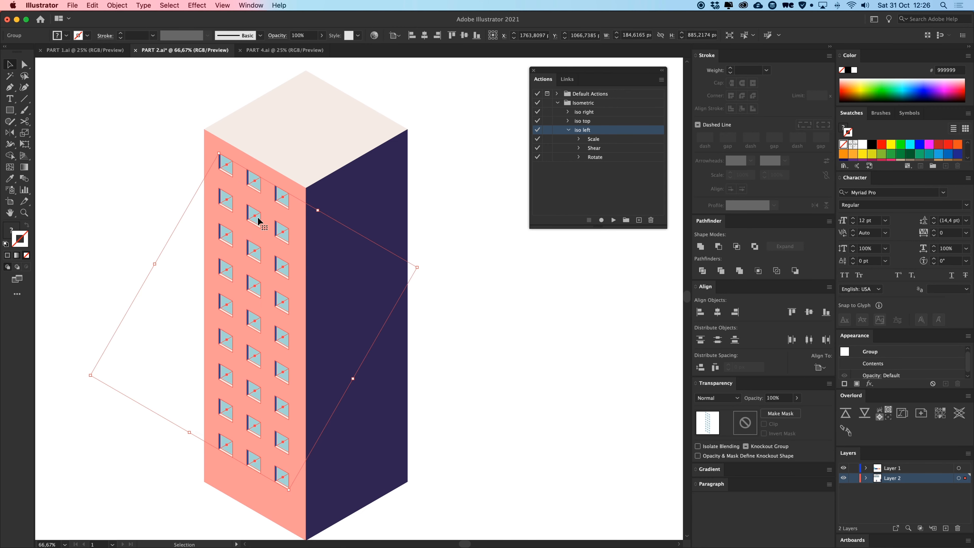
{"action": "left_click_drag", "start_coordinate": [256, 218], "coordinate": [368, 218]}
{"action": "right_click", "coordinate": [367, 218]}
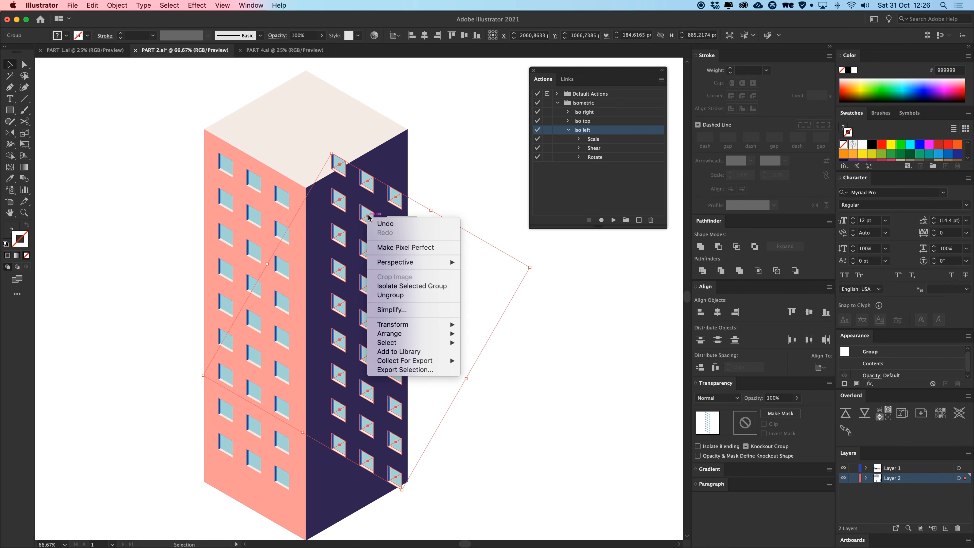
{"action": "mouse_move", "coordinate": [411, 324]}
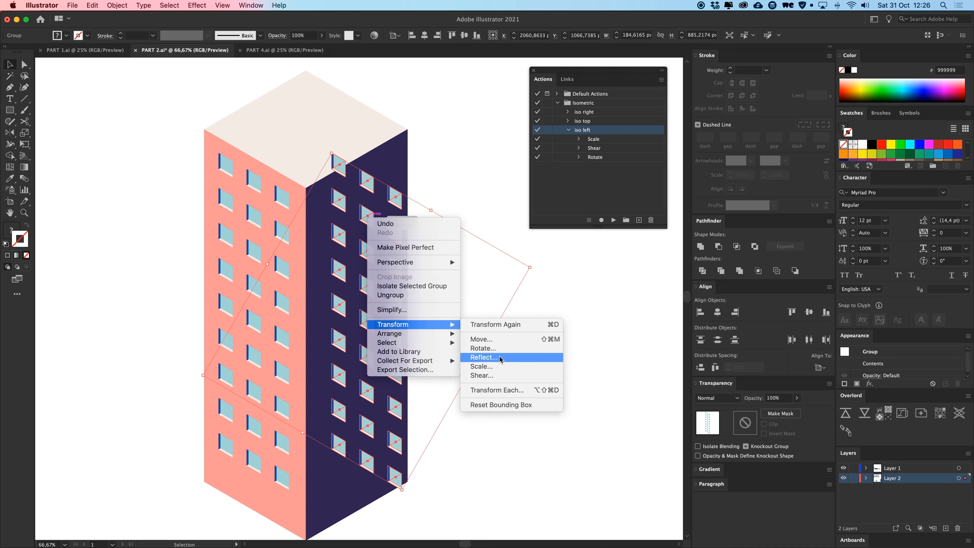
{"action": "left_click", "coordinate": [483, 357]}
{"action": "left_click", "coordinate": [402, 285]}
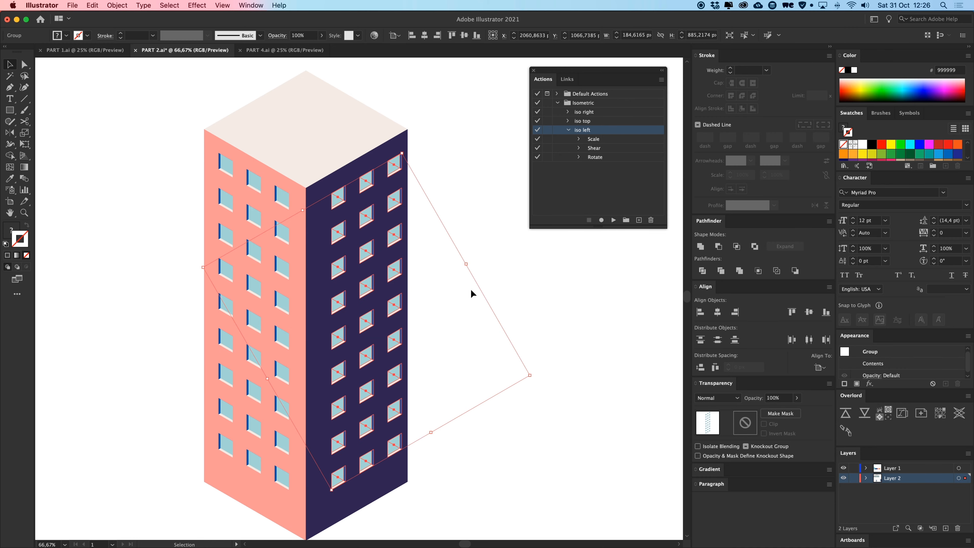
Step: Move the mirrored windows about 17 px to the left to centre them on the dark wall
{"action": "key", "text": "super+plus"}
{"action": "key", "text": "super+plus"}
{"action": "left_click_drag", "start_coordinate": [469, 265], "coordinate": [468, 462]}
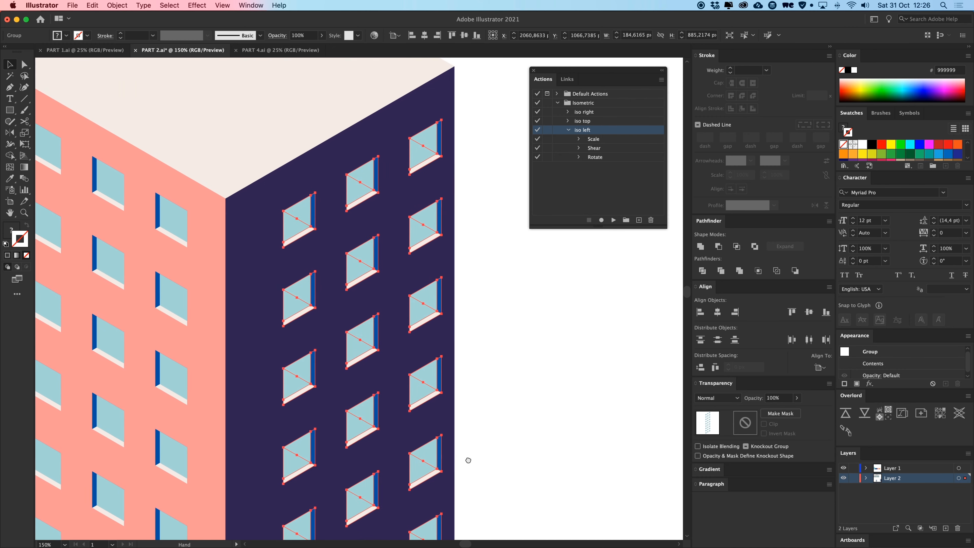
{"action": "left_click_drag", "start_coordinate": [358, 270], "coordinate": [351, 266]}
{"action": "key", "text": "a"}
{"action": "key", "text": "super+z"}
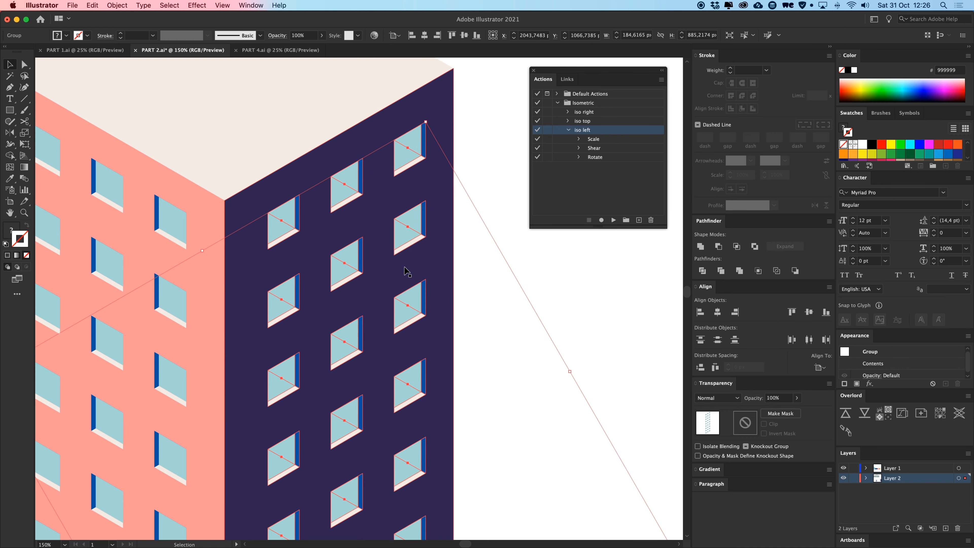
{"action": "key", "text": "super+minus"}
{"action": "key", "text": "super+minus"}
{"action": "left_click", "coordinate": [456, 279]}
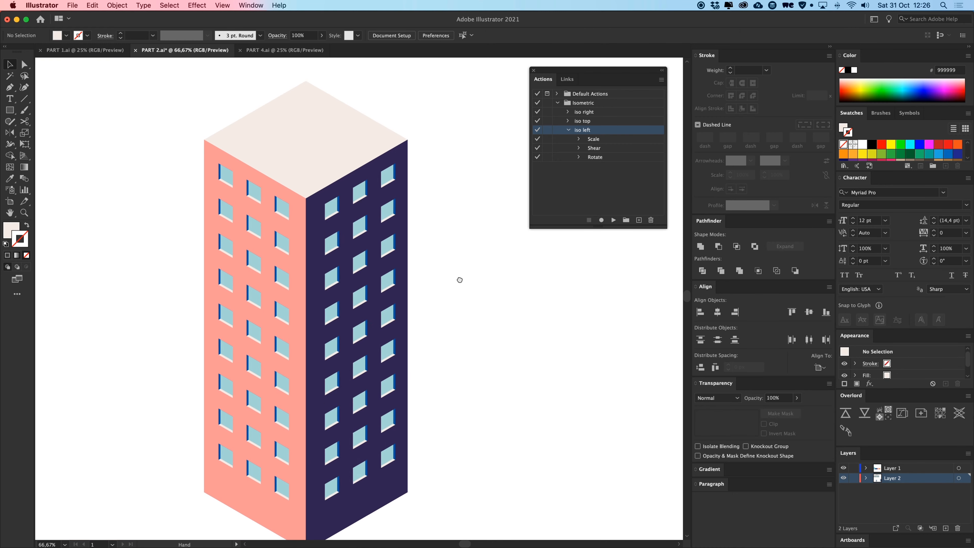
Step: Set the opacity of the dark wall's window group to 40%
{"action": "left_click", "coordinate": [364, 217]}
{"action": "scroll", "coordinate": [485, 158], "scroll_direction": "down", "scroll_amount": 2}
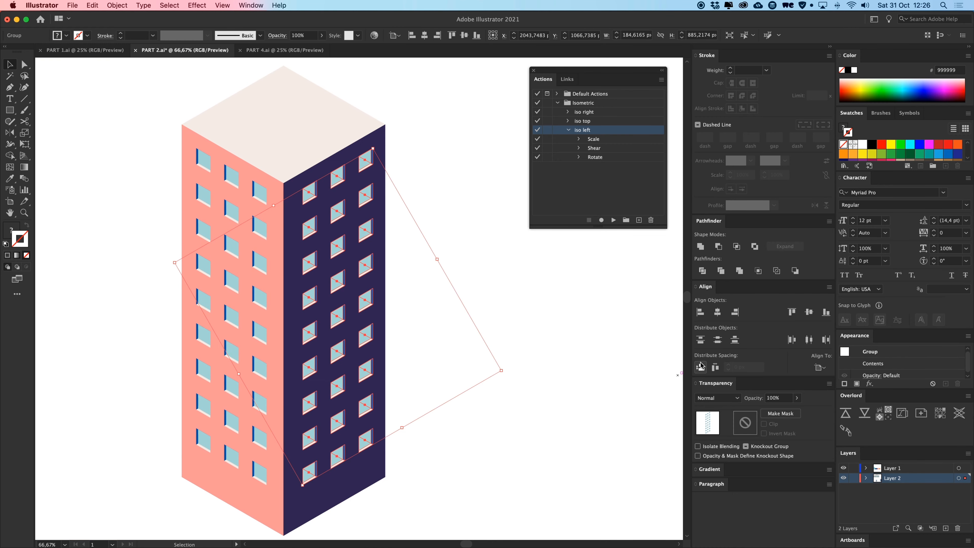
{"action": "type", "text": "40"}
{"action": "key", "text": "Return"}
{"action": "left_click", "coordinate": [565, 341]}
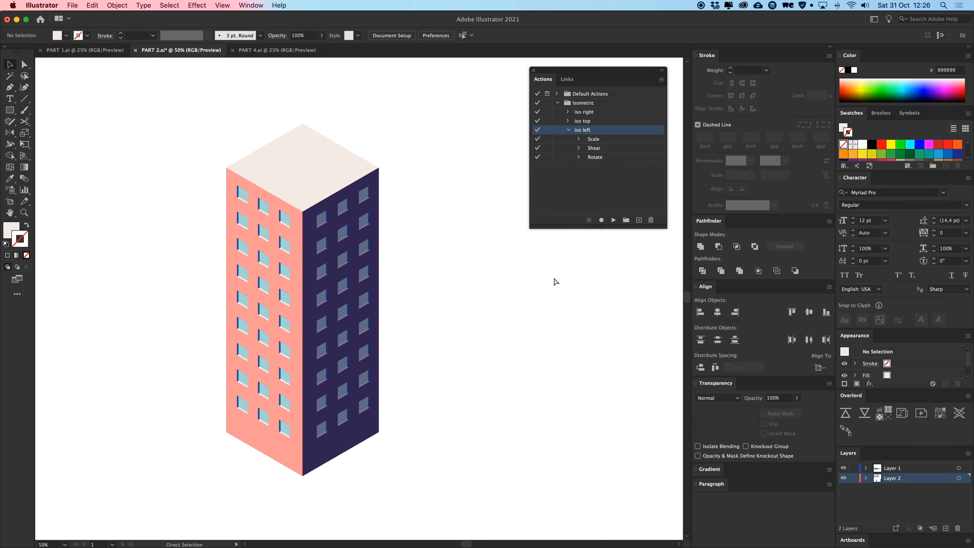
Step: Review the finished pink building and examine the arched windows on the grey reference building
{"action": "key", "text": "super+minus"}
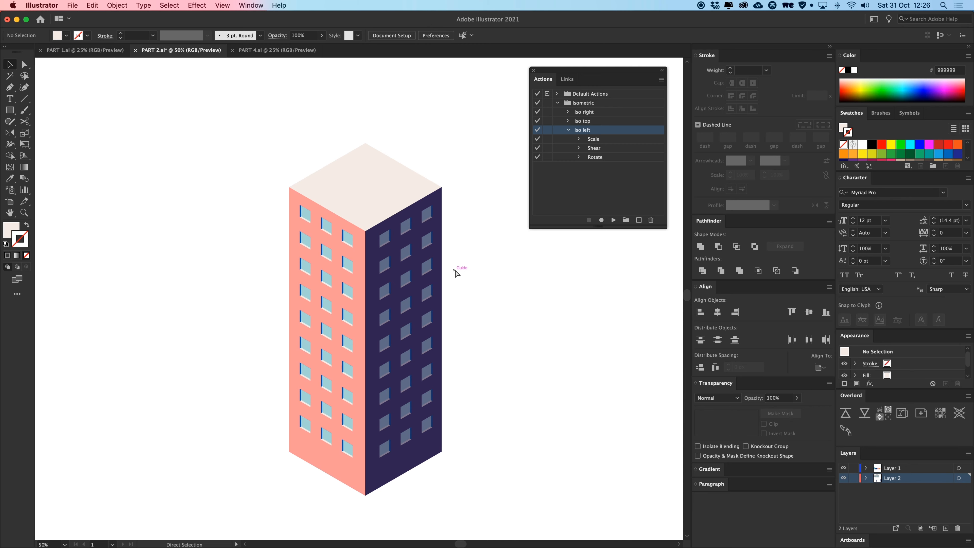
{"action": "key", "text": "super+minus"}
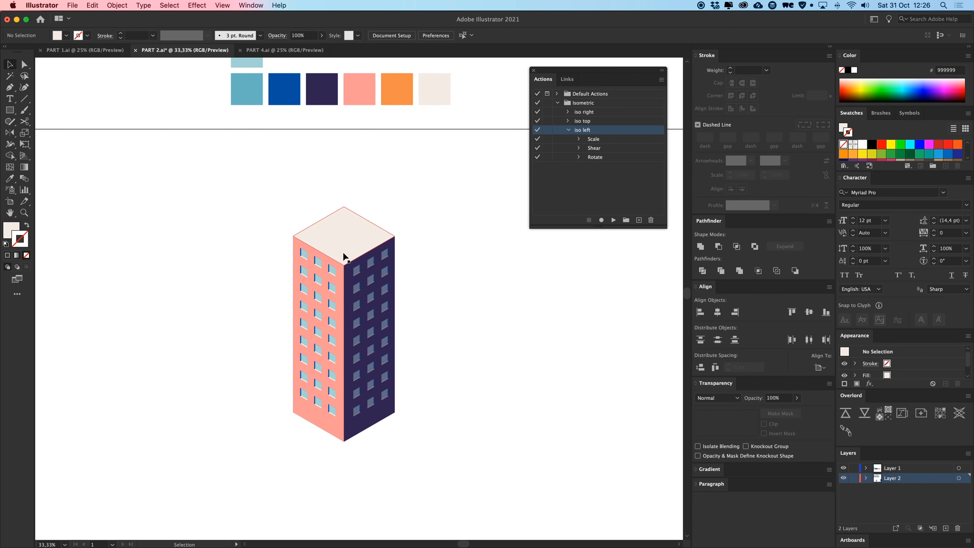
{"action": "left_click_drag", "start_coordinate": [447, 265], "coordinate": [465, 269]}
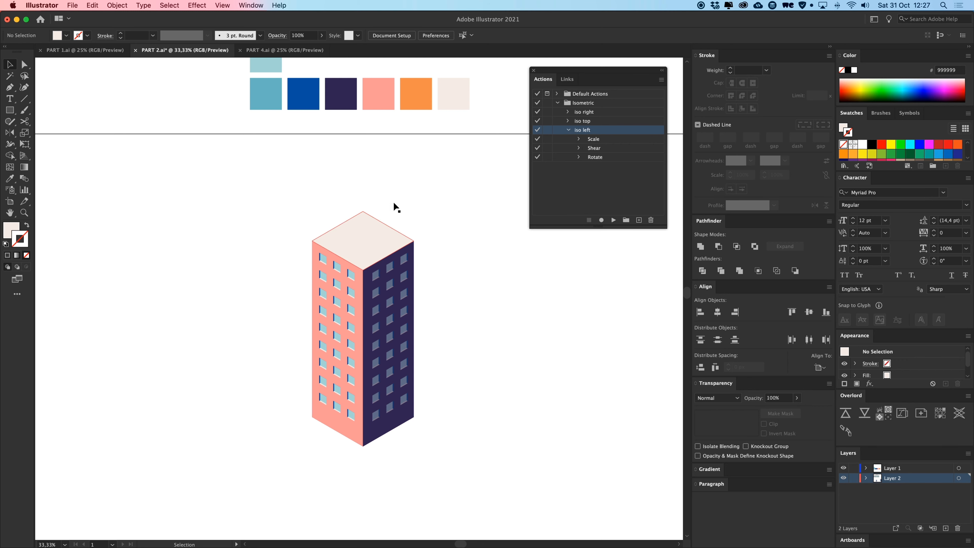
{"action": "key", "text": "super+1"}
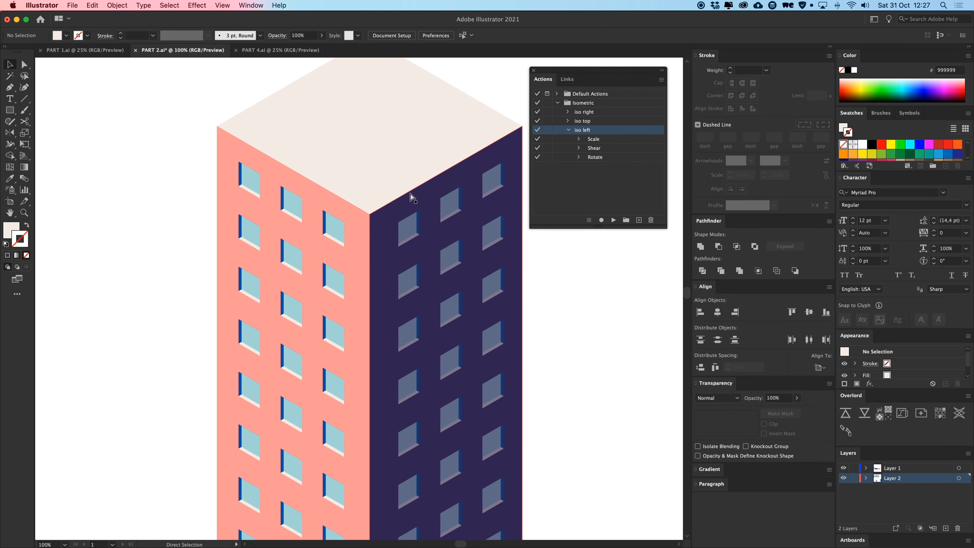
{"action": "key", "text": "super+minus"}
{"action": "key", "text": "super+minus"}
{"action": "key", "text": "super+minus"}
{"action": "left_click_drag", "start_coordinate": [402, 167], "coordinate": [405, 413]}
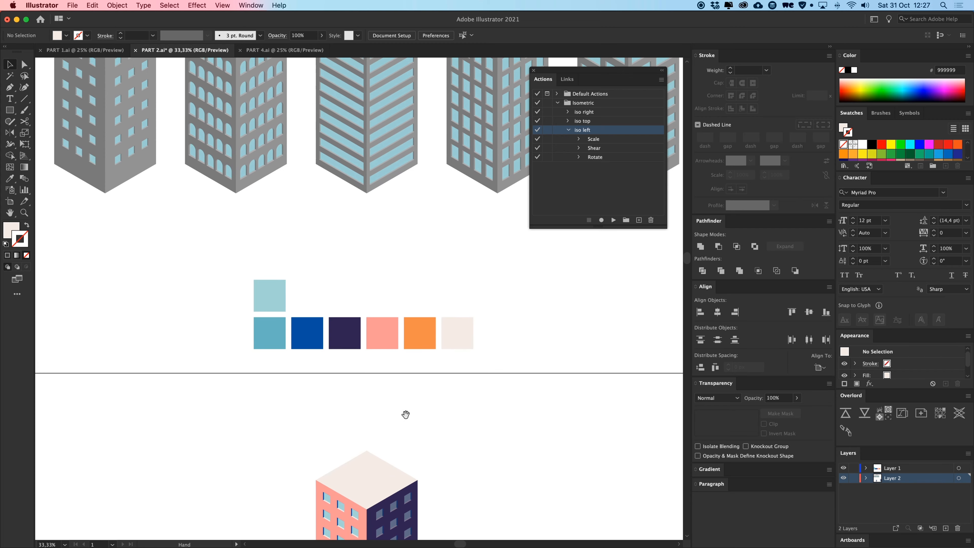
{"action": "left_click_drag", "start_coordinate": [382, 244], "coordinate": [450, 393]}
{"action": "left_click_drag", "start_coordinate": [264, 220], "coordinate": [324, 287]}
{"action": "key", "text": "super+plus"}
{"action": "key", "text": "super+plus"}
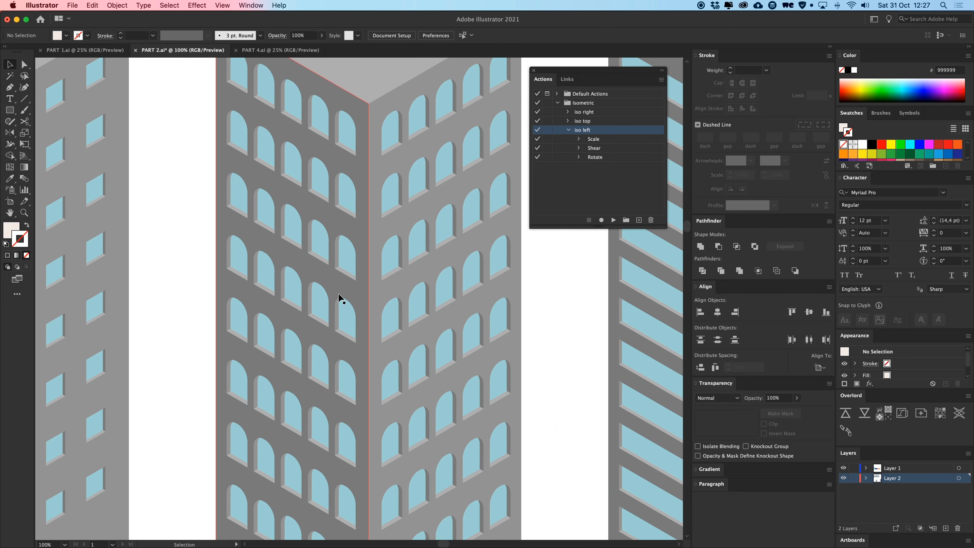
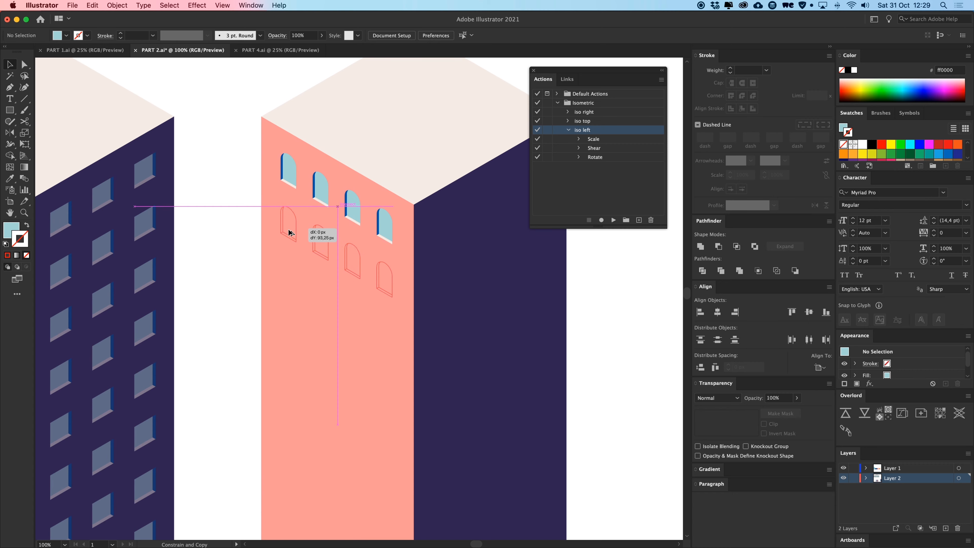
Step: Undo the copied second row of arched windows on the second building's pink wall
{"action": "key", "text": "super+minus"}
{"action": "key", "text": "super+minus"}
{"action": "scroll", "coordinate": [326, 233], "scroll_direction": "down", "scroll_amount": 2}
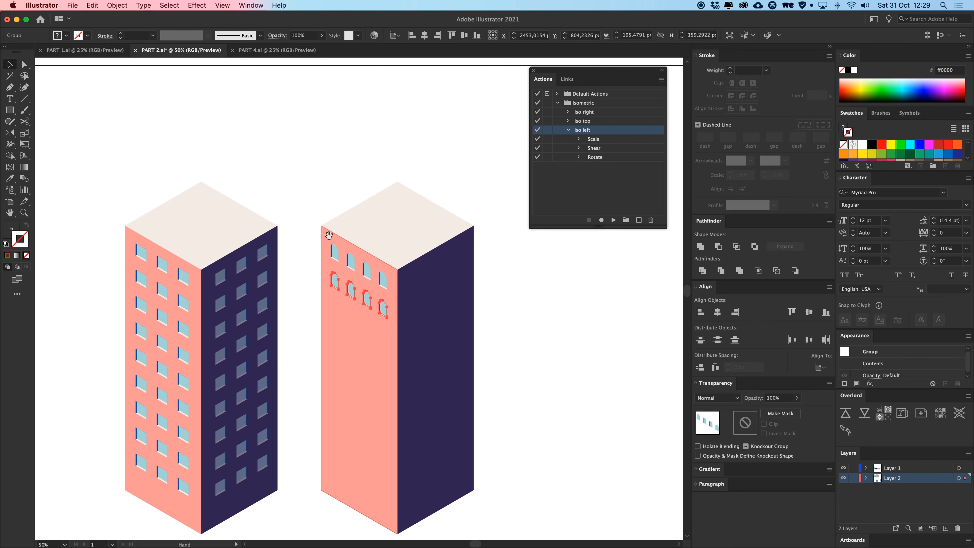
{"action": "key", "text": "super+z"}
{"action": "key", "text": "super+plus"}
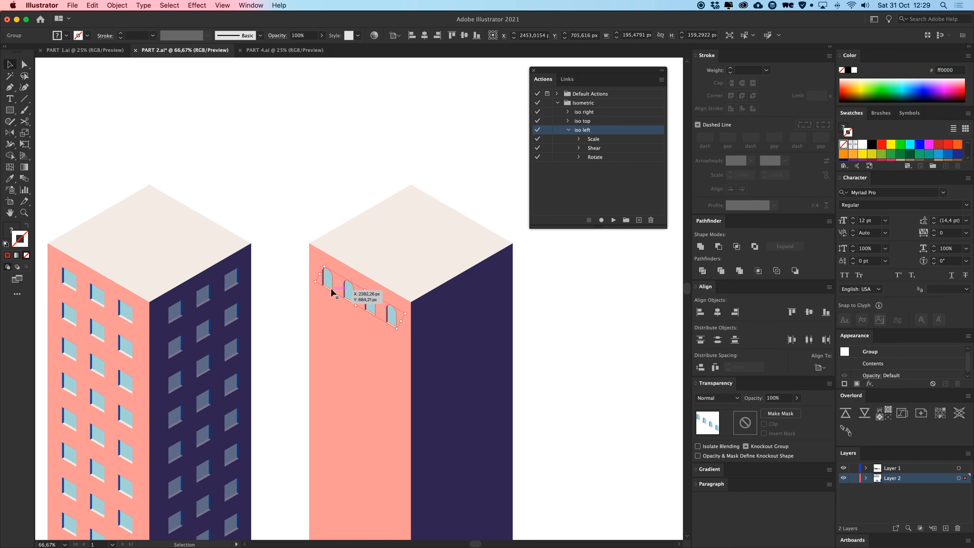
Step: Duplicate the arched-window row straight down the pink wall and repeat the duplication to make nine rows
{"action": "left_click_drag", "start_coordinate": [331, 285], "coordinate": [333, 322]}
{"action": "left_click_drag", "start_coordinate": [378, 379], "coordinate": [376, 249]}
{"action": "key", "text": "super+d"}
{"action": "key", "text": "super+d"}
{"action": "key", "text": "super+d"}
{"action": "key", "text": "super+d"}
{"action": "key", "text": "super+d"}
{"action": "key", "text": "super+d"}
{"action": "key", "text": "super+d"}
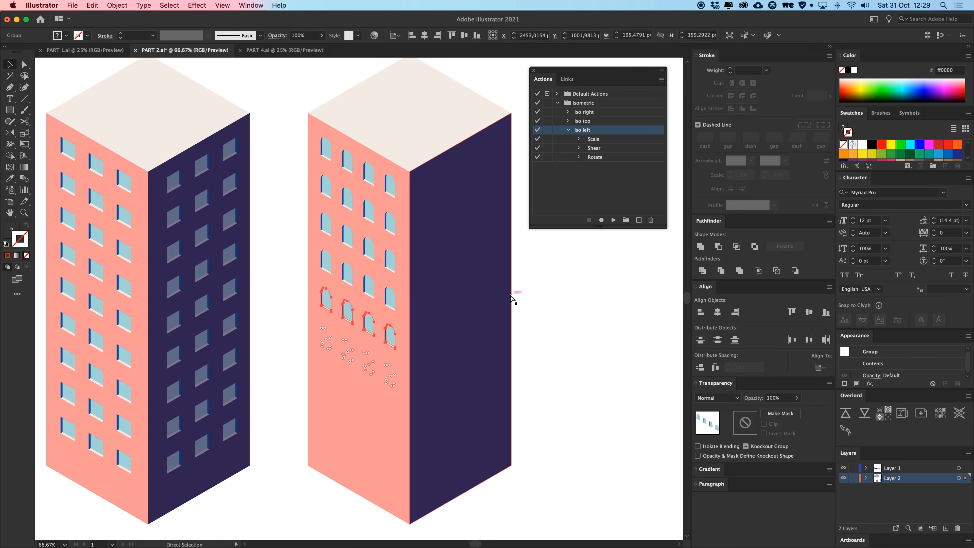
{"action": "left_click_drag", "start_coordinate": [515, 300], "coordinate": [491, 309]}
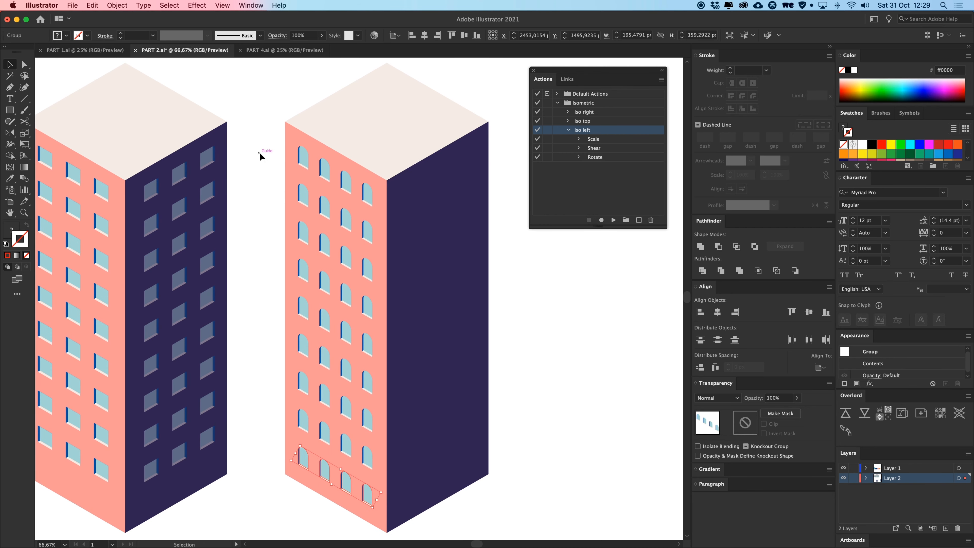
Step: Select all nine rows of arched windows without the building and group them
{"action": "left_click_drag", "start_coordinate": [261, 139], "coordinate": [374, 502]}
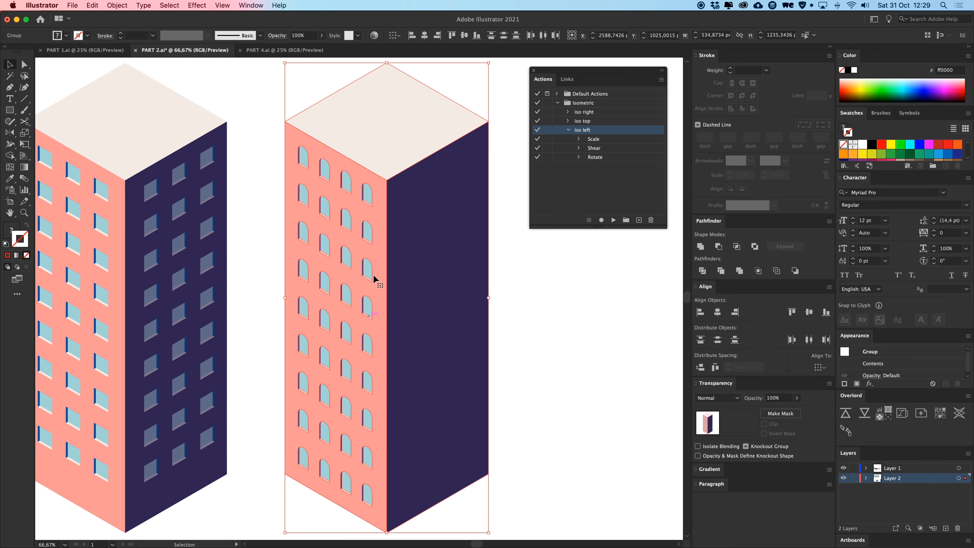
{"action": "left_click", "coordinate": [392, 155], "text": "shift"}
{"action": "left_click_drag", "start_coordinate": [371, 193], "coordinate": [290, 204]}
{"action": "key", "text": "super+z"}
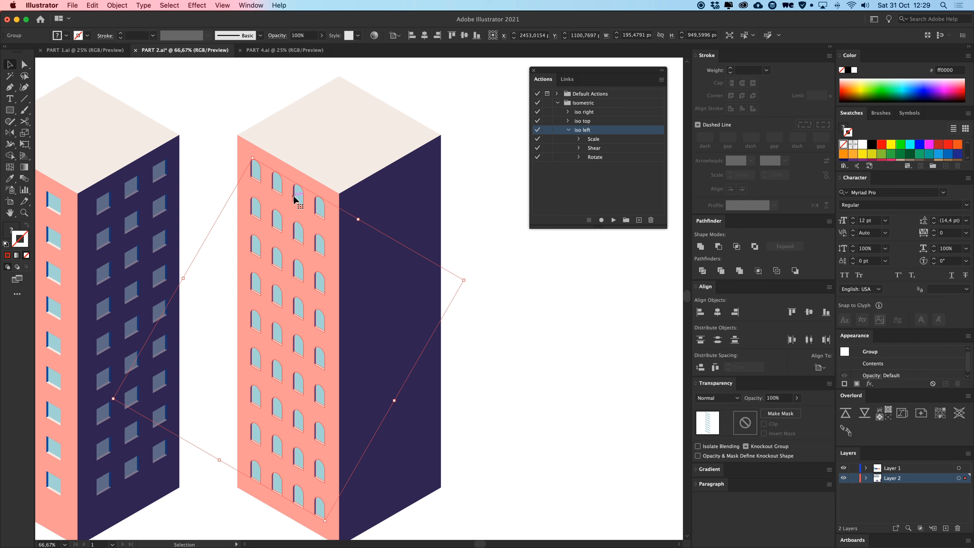
{"action": "left_click", "coordinate": [298, 199], "text": "shift"}
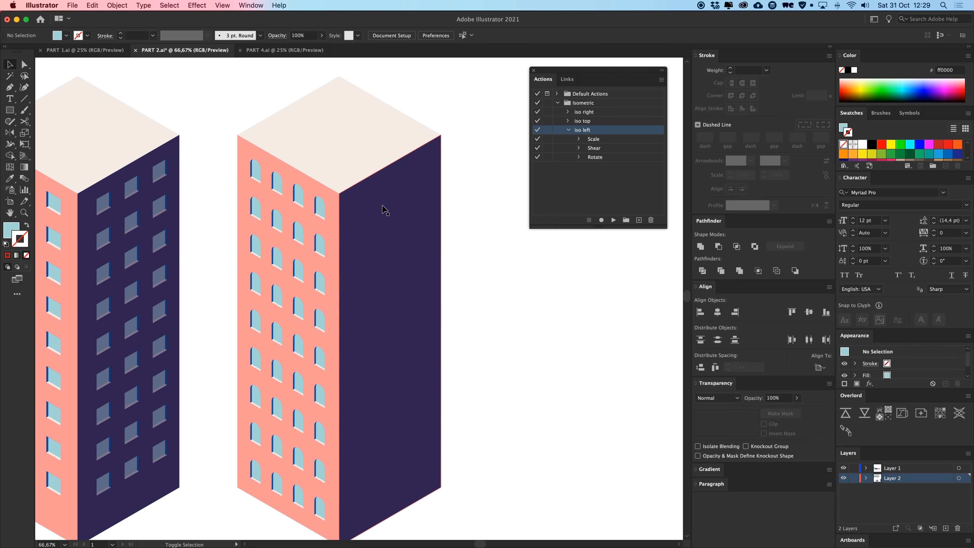
Step: Copy the arched-window group from the pink wall onto the dark wall and reflect the copy across the vertical axis
{"action": "left_click", "coordinate": [319, 208]}
{"action": "left_click_drag", "start_coordinate": [319, 209], "coordinate": [435, 214]}
{"action": "right_click", "coordinate": [420, 198]}
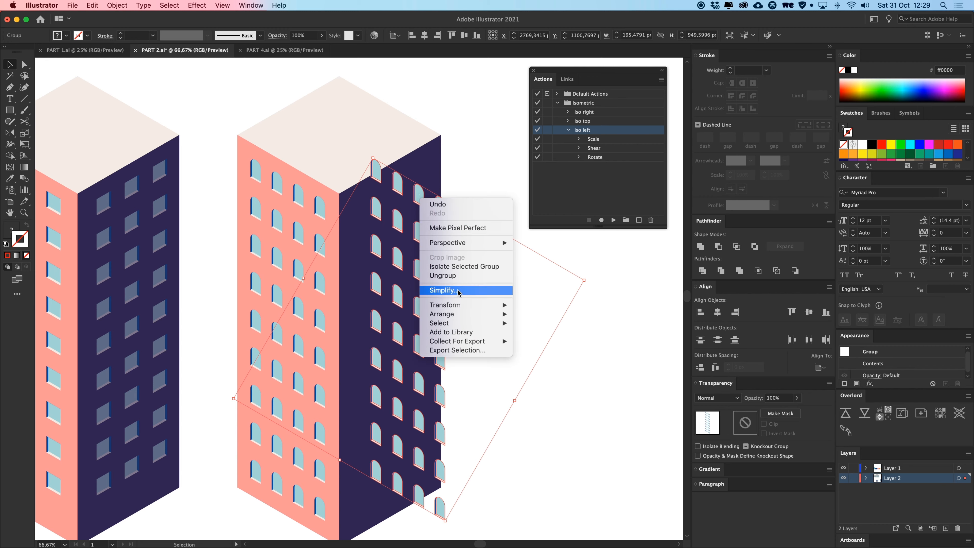
{"action": "mouse_move", "coordinate": [470, 308]}
{"action": "left_click", "coordinate": [536, 337]}
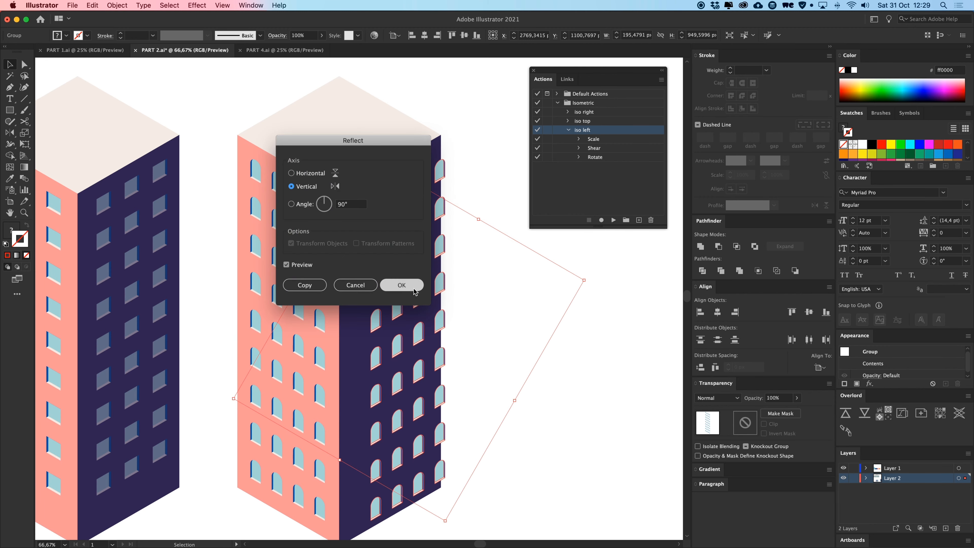
{"action": "left_click", "coordinate": [402, 285]}
Step: Shift the mirrored arched windows 40 px left on the dark wall and set their opacity to 40%
{"action": "key", "text": "shift+Left"}
{"action": "key", "text": "shift+Left"}
{"action": "key", "text": "shift+Left"}
{"action": "key", "text": "shift+Left"}
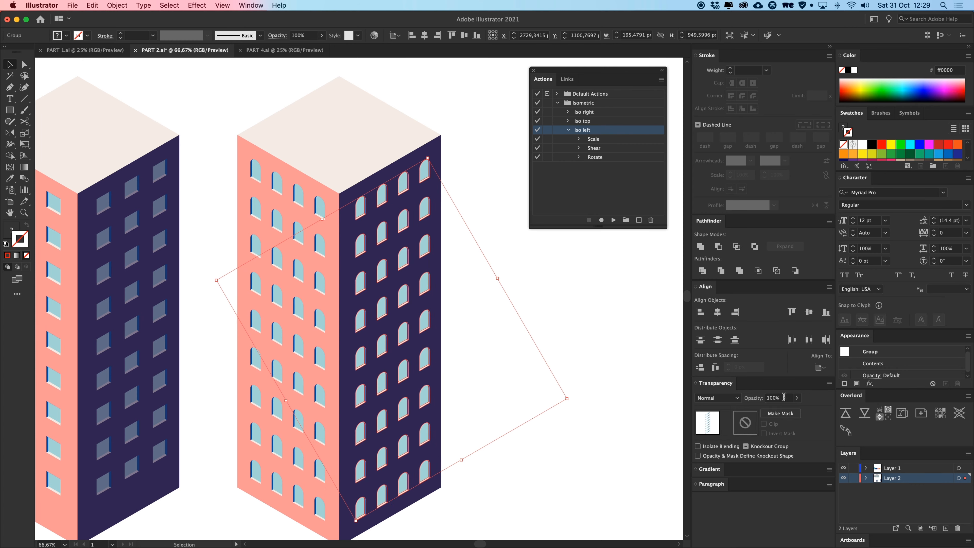
{"action": "type", "text": "40"}
{"action": "key", "text": "Return"}
{"action": "left_click", "coordinate": [531, 482]}
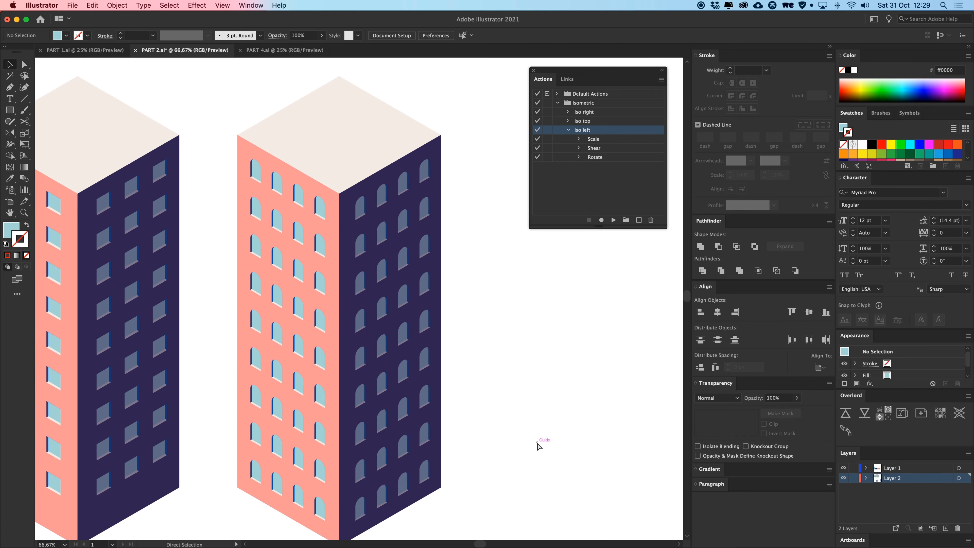
Step: Show the isometric grid guides over the coloured buildings
{"action": "key", "text": "super+minus"}
{"action": "key", "text": "super+minus"}
{"action": "left_click_drag", "start_coordinate": [437, 393], "coordinate": [502, 489]}
{"action": "left_click_drag", "start_coordinate": [490, 311], "coordinate": [353, 254]}
{"action": "key", "text": "super+plus"}
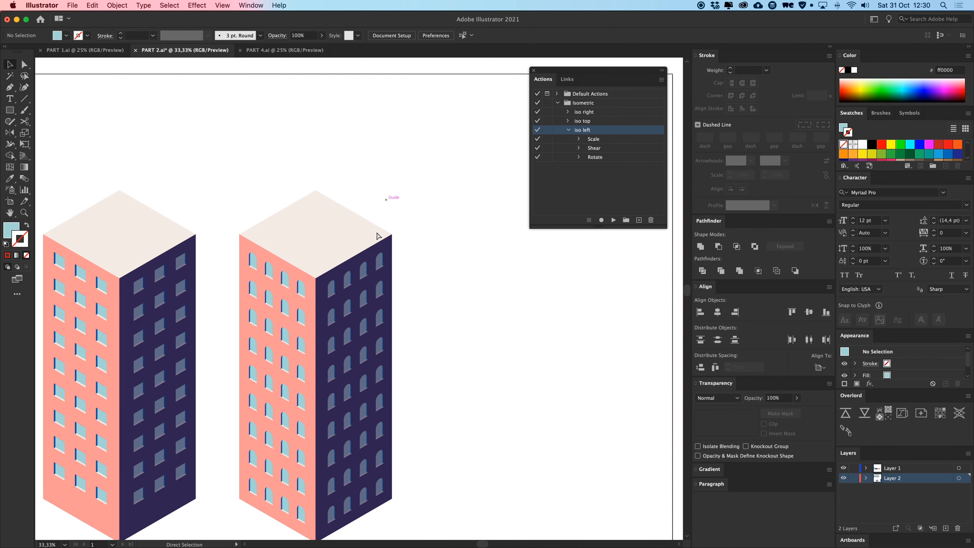
{"action": "key", "text": "super+semicolon"}
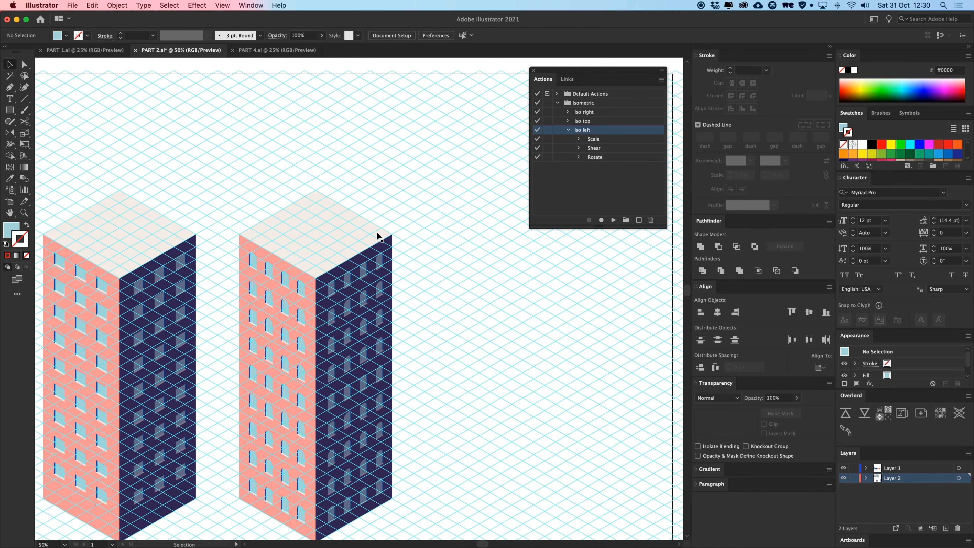
Step: Examine the window layouts on the grey reference buildings, including the long strip windows
{"action": "left_click", "coordinate": [352, 232]}
{"action": "key", "text": "super+plus"}
{"action": "left_click_drag", "start_coordinate": [249, 217], "coordinate": [513, 253]}
{"action": "left_click", "coordinate": [416, 139]}
{"action": "left_click_drag", "start_coordinate": [343, 95], "coordinate": [410, 545]}
{"action": "left_click_drag", "start_coordinate": [425, 443], "coordinate": [464, 540]}
{"action": "left_click_drag", "start_coordinate": [408, 414], "coordinate": [385, 398]}
{"action": "left_click_drag", "start_coordinate": [396, 292], "coordinate": [563, 302]}
{"action": "left_click_drag", "start_coordinate": [426, 320], "coordinate": [306, 374]}
{"action": "left_click_drag", "start_coordinate": [518, 251], "coordinate": [470, 289]}
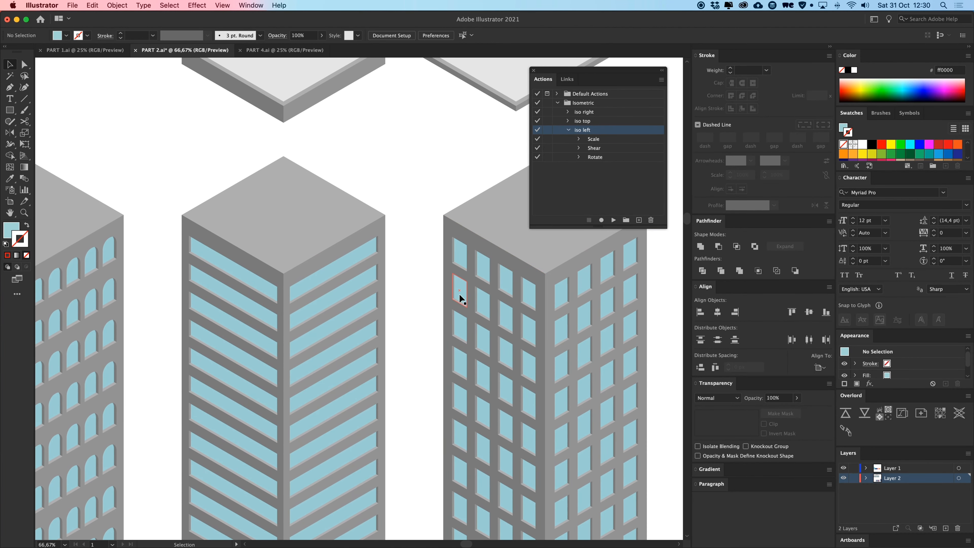
{"action": "scroll", "coordinate": [432, 298], "scroll_direction": "left", "scroll_amount": 10}
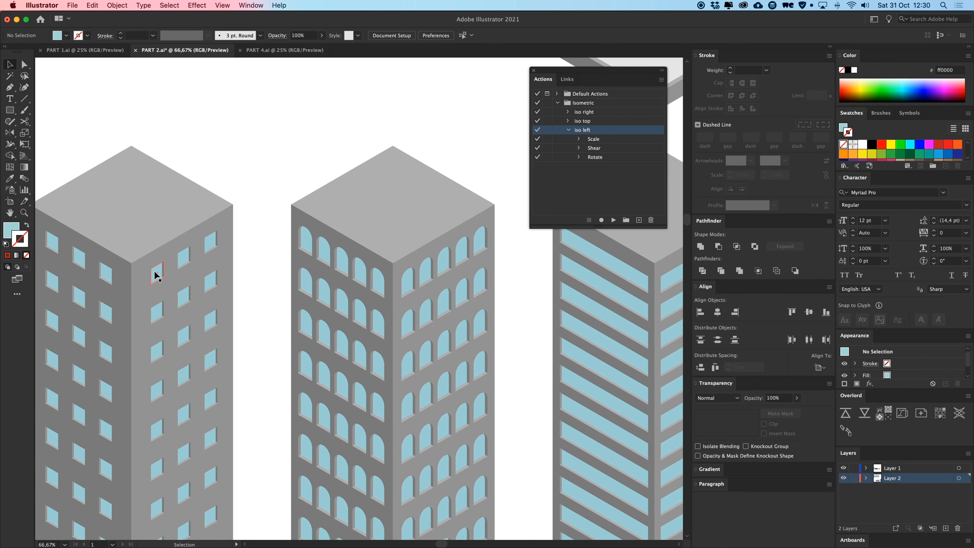
{"action": "scroll", "coordinate": [409, 290], "scroll_direction": "right", "scroll_amount": 11}
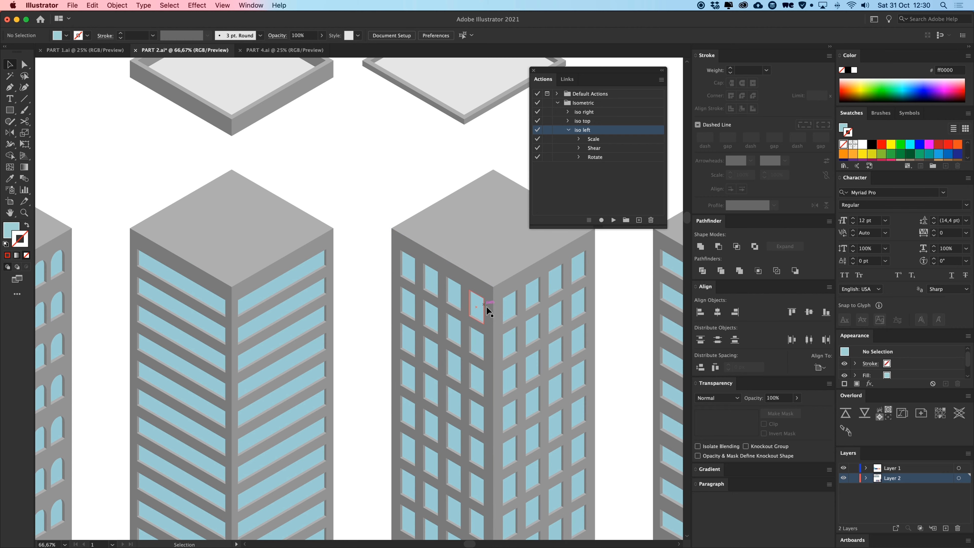
{"action": "scroll", "coordinate": [498, 318], "scroll_direction": "right", "scroll_amount": 4}
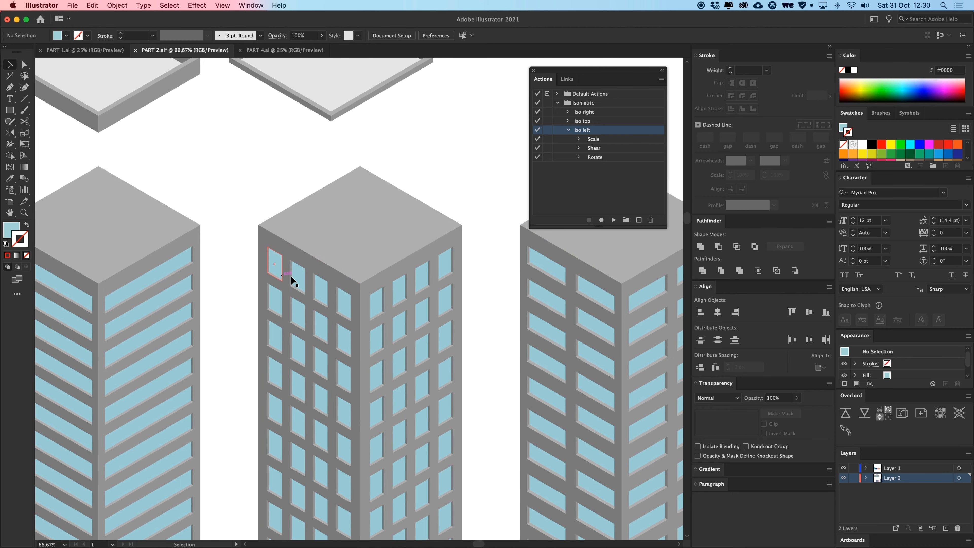
{"action": "left_click", "coordinate": [267, 262]}
{"action": "scroll", "coordinate": [337, 360], "scroll_direction": "down", "scroll_amount": 10}
{"action": "scroll", "coordinate": [404, 457], "scroll_direction": "down", "scroll_amount": 15}
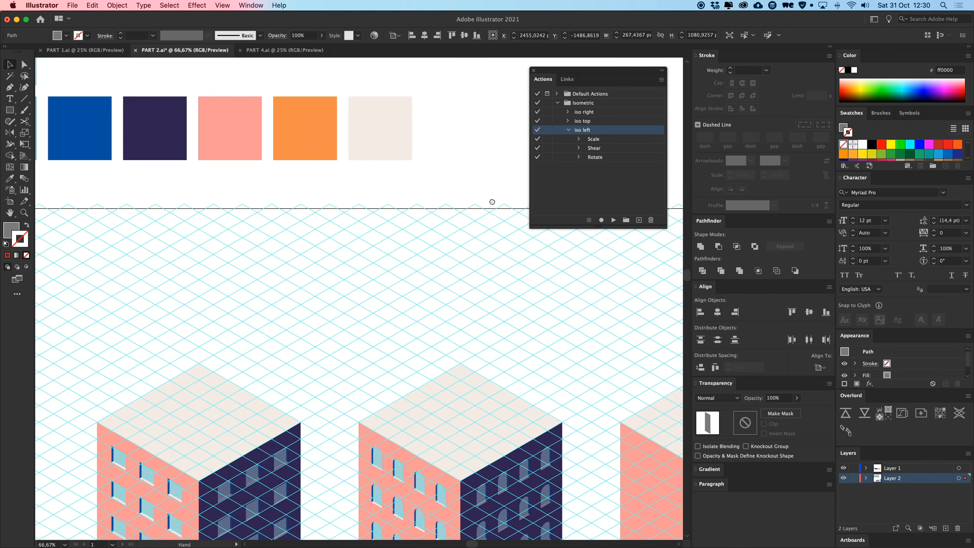
Step: Copy a single square window from the first building's grouped windows and paste it at the third pink building
{"action": "left_click", "coordinate": [69, 270]}
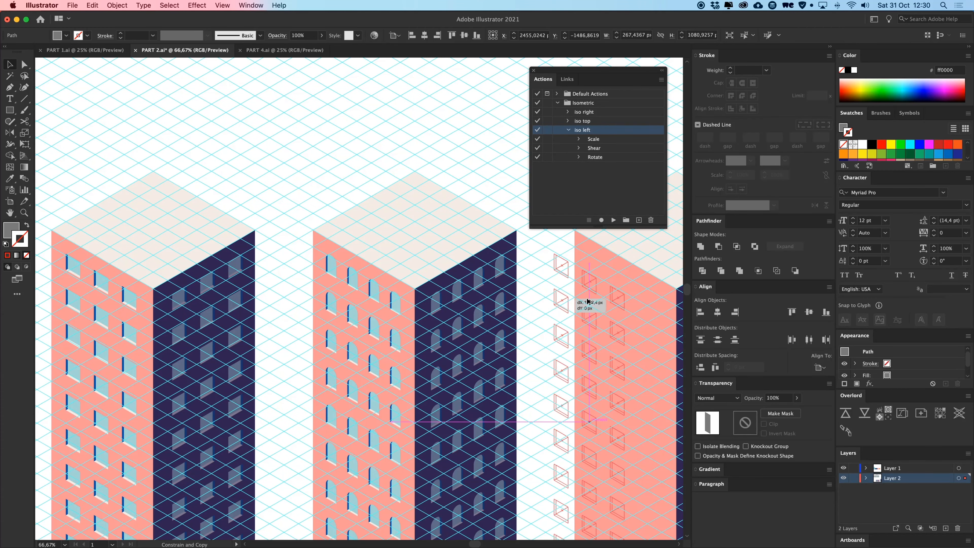
{"action": "double_click", "coordinate": [77, 270]}
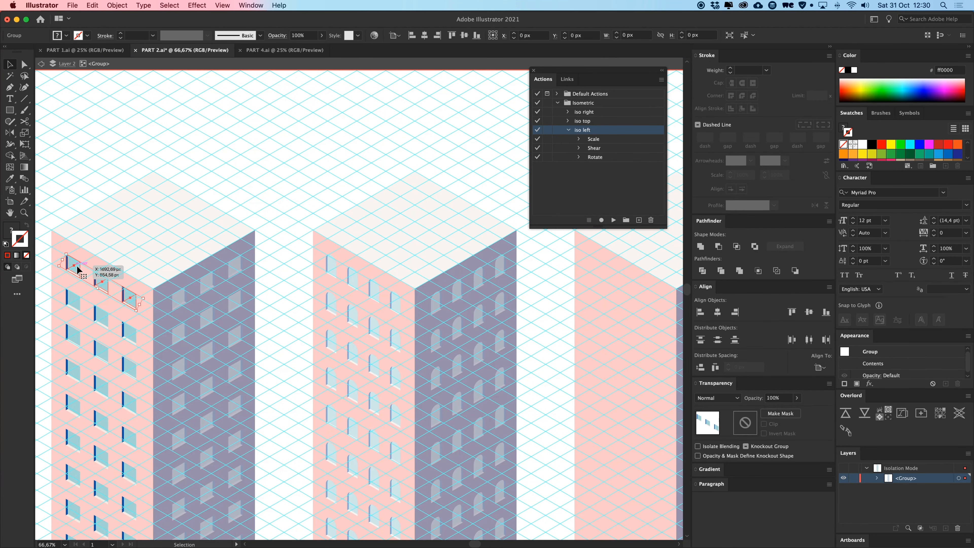
{"action": "double_click", "coordinate": [79, 273]}
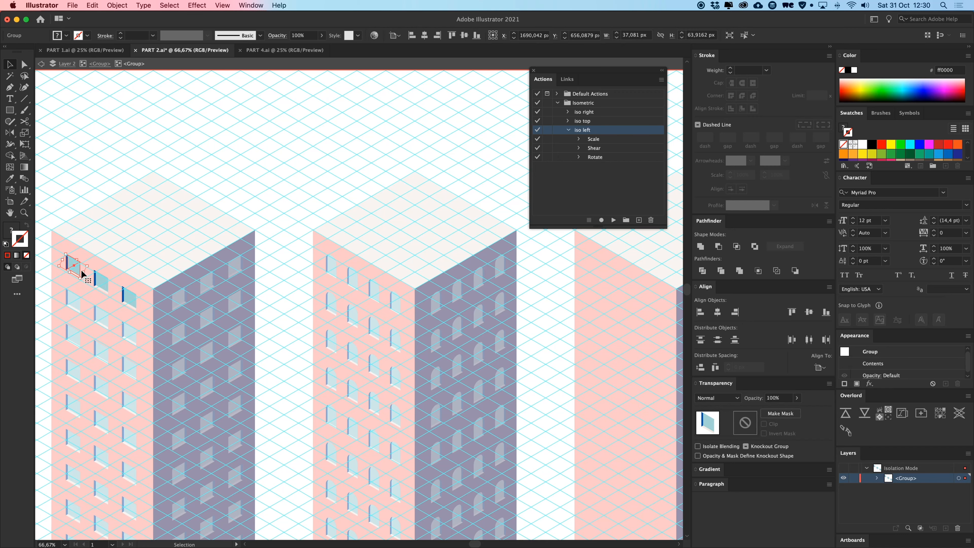
{"action": "double_click", "coordinate": [223, 209]}
{"action": "scroll", "coordinate": [487, 244], "scroll_direction": "right", "scroll_amount": 10}
{"action": "key", "text": "super+v"}
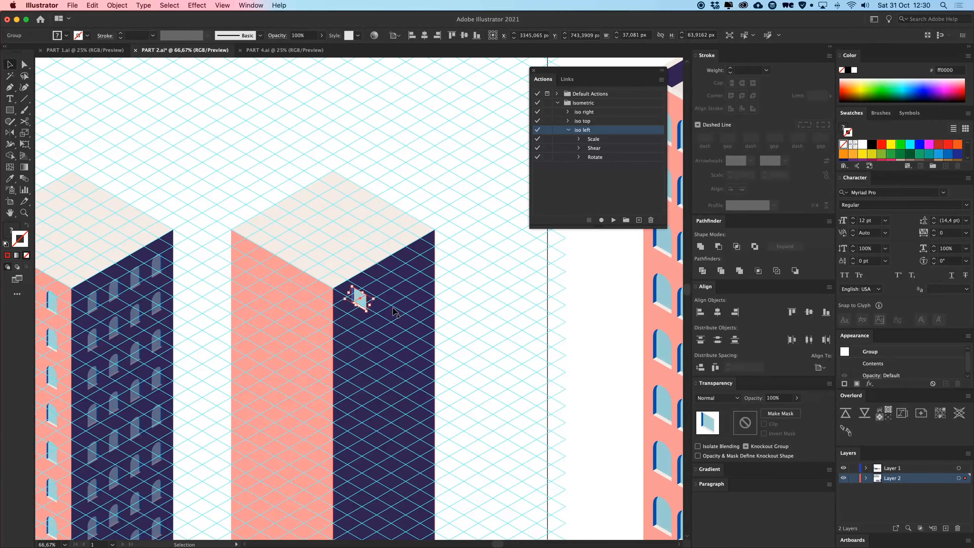
Step: Move the pasted window from the dark wall to the upper outer corner of the third building's pink wall
{"action": "key", "text": "super+plus"}
{"action": "key", "text": "super+plus"}
{"action": "key", "text": "super+plus"}
{"action": "key", "text": "super+plus"}
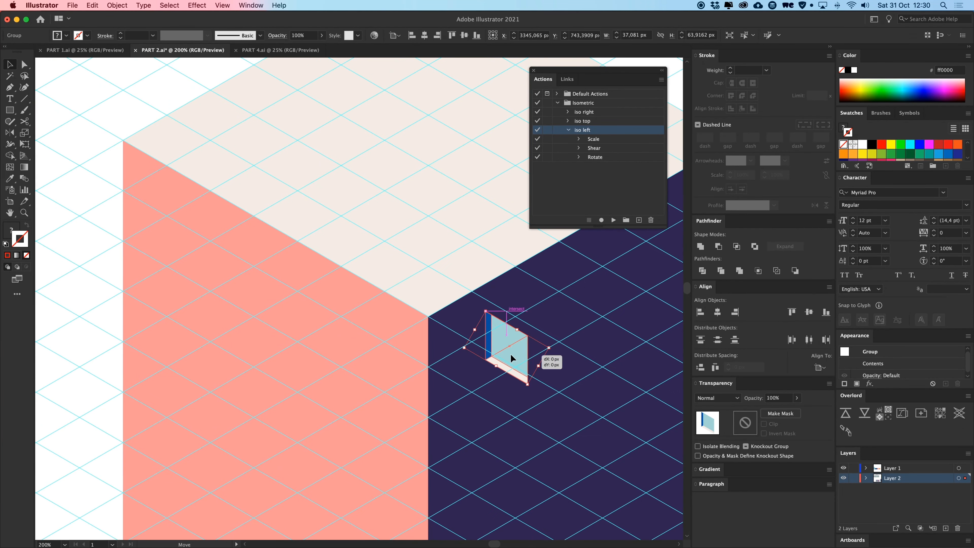
{"action": "left_click_drag", "start_coordinate": [510, 353], "coordinate": [204, 261]}
Step: Scale and position the window to about 38.5 by 66.4 px so its corners meet the isometric grid lines
{"action": "key", "text": "super+plus"}
{"action": "key", "text": "super+plus"}
{"action": "key", "text": "super+plus"}
{"action": "key", "text": "super+plus"}
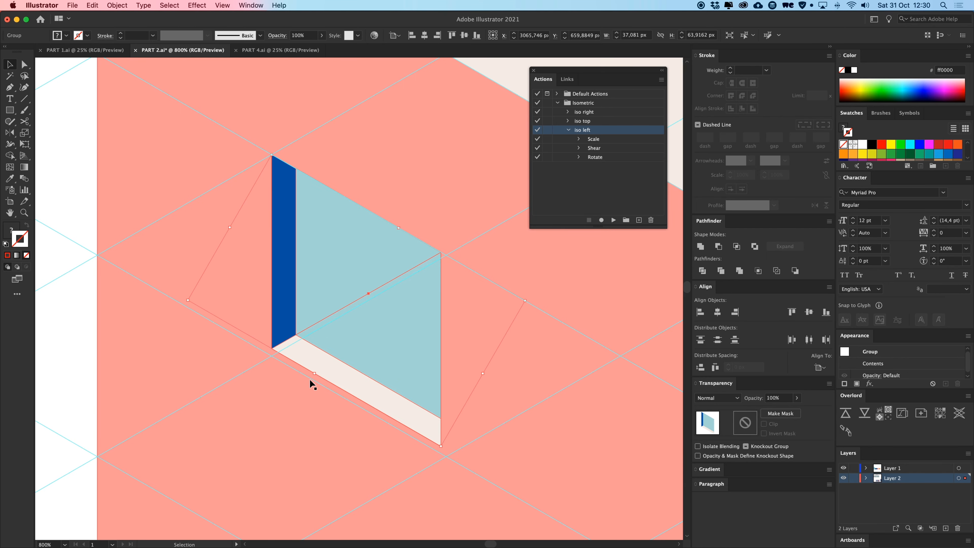
{"action": "left_click_drag", "start_coordinate": [316, 374], "coordinate": [314, 382]}
{"action": "left_click_drag", "start_coordinate": [300, 271], "coordinate": [344, 321]}
{"action": "left_click_drag", "start_coordinate": [335, 278], "coordinate": [296, 231]}
{"action": "left_click_drag", "start_coordinate": [444, 256], "coordinate": [375, 438]}
Step: Try to stretch the window along the pink wall by moving the anchor points on its inner side
{"action": "key", "text": "a"}
{"action": "double_click", "coordinate": [288, 256]}
{"action": "left_click_drag", "start_coordinate": [367, 486], "coordinate": [367, 487]}
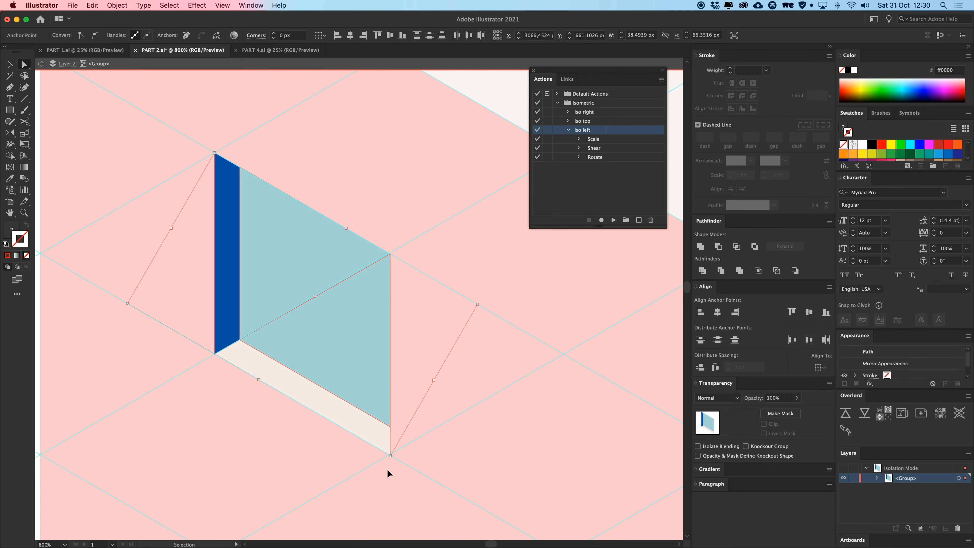
{"action": "key", "text": "super+minus"}
{"action": "key", "text": "super+minus"}
{"action": "key", "text": "super+minus"}
{"action": "left_click_drag", "start_coordinate": [399, 371], "coordinate": [236, 226]}
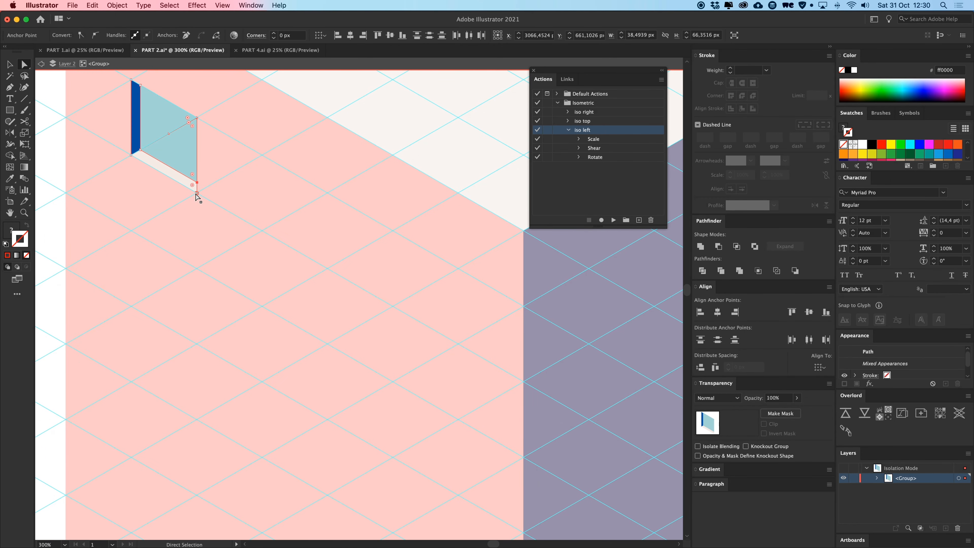
{"action": "left_click_drag", "start_coordinate": [196, 194], "coordinate": [456, 344]}
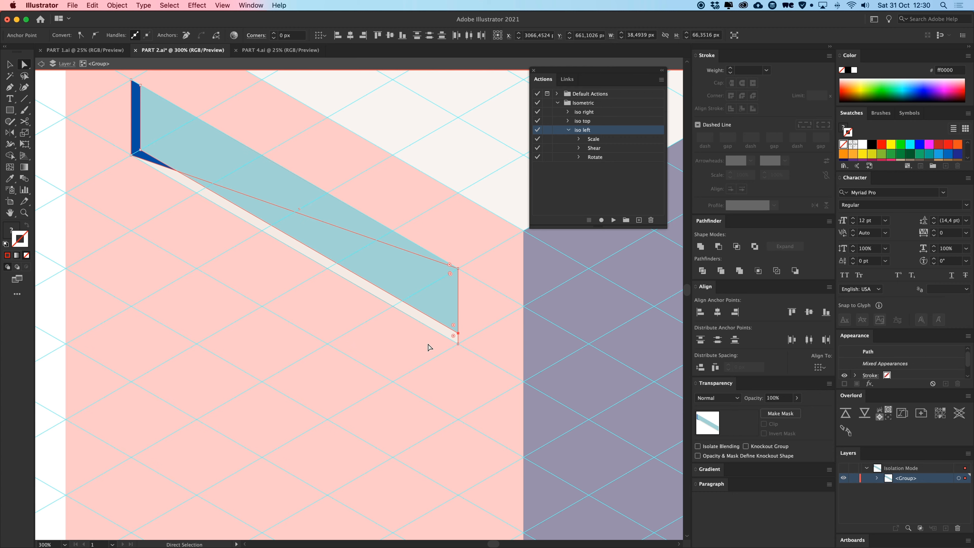
{"action": "key", "text": "Escape"}
{"action": "key", "text": "v"}
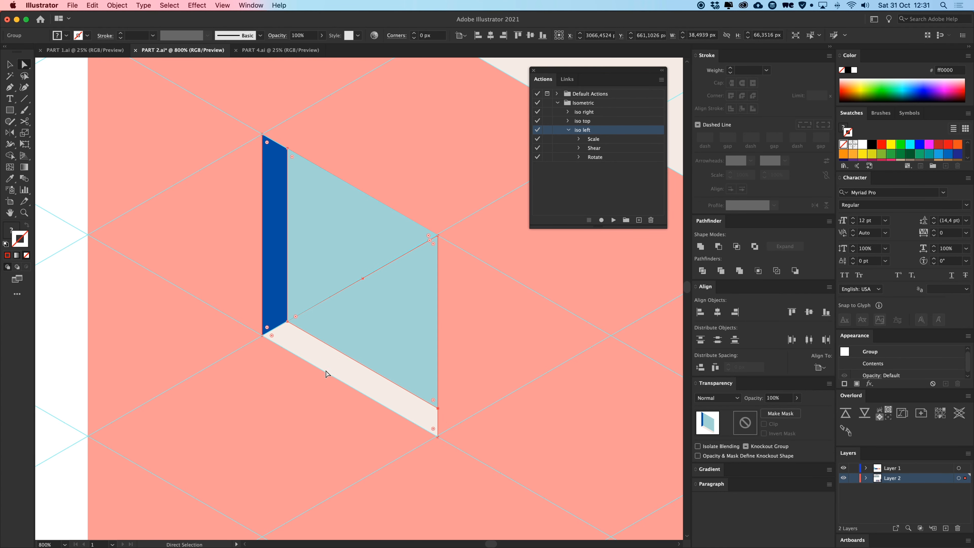
Step: Reshape the cream sill by moving its hidden corner anchor point to the glass pane's lower inner corner
{"action": "left_click", "coordinate": [322, 337]}
{"action": "left_click_drag", "start_coordinate": [437, 236], "coordinate": [288, 321]}
{"action": "key", "text": "v"}
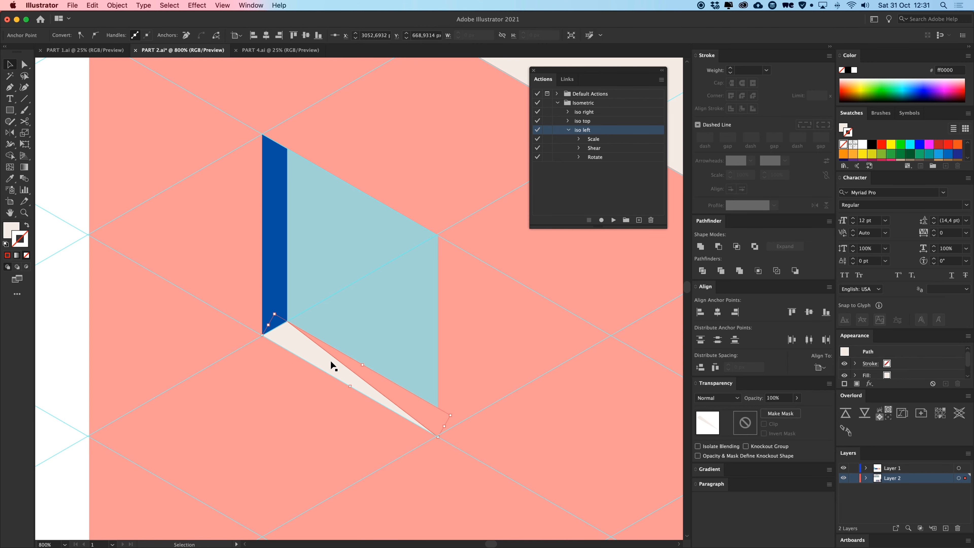
{"action": "key", "text": "p"}
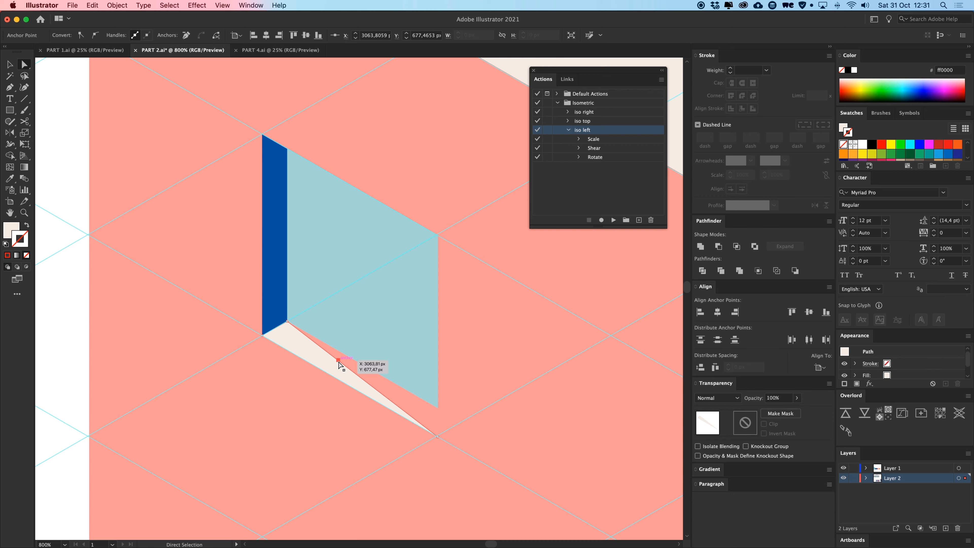
{"action": "left_click_drag", "start_coordinate": [338, 364], "coordinate": [438, 408]}
{"action": "key", "text": "v"}
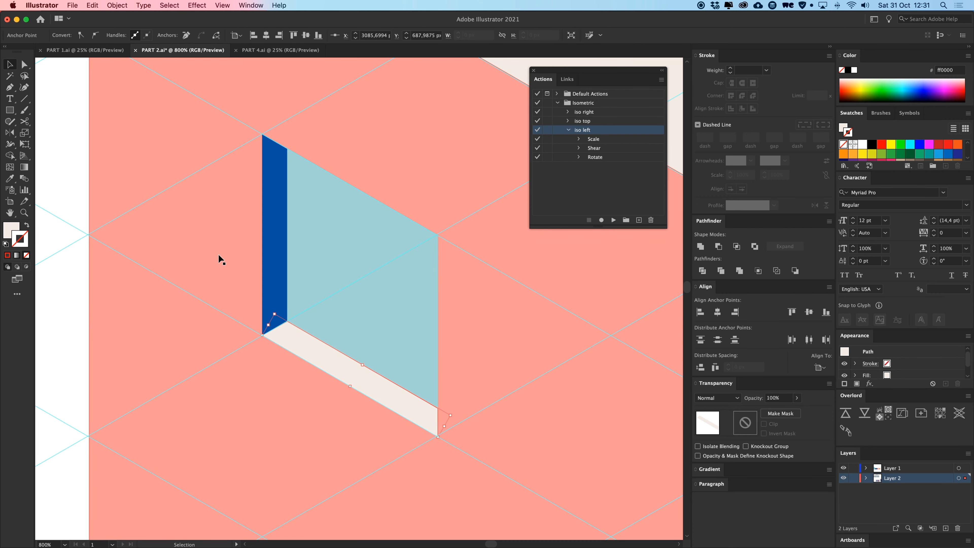
Step: Isolate the window group and stretch its inner-side anchor points along the pink wall into a strip about 191 px wide
{"action": "left_click", "coordinate": [219, 253]}
{"action": "double_click", "coordinate": [321, 276]}
{"action": "key", "text": "a"}
{"action": "left_click_drag", "start_coordinate": [479, 207], "coordinate": [409, 475]}
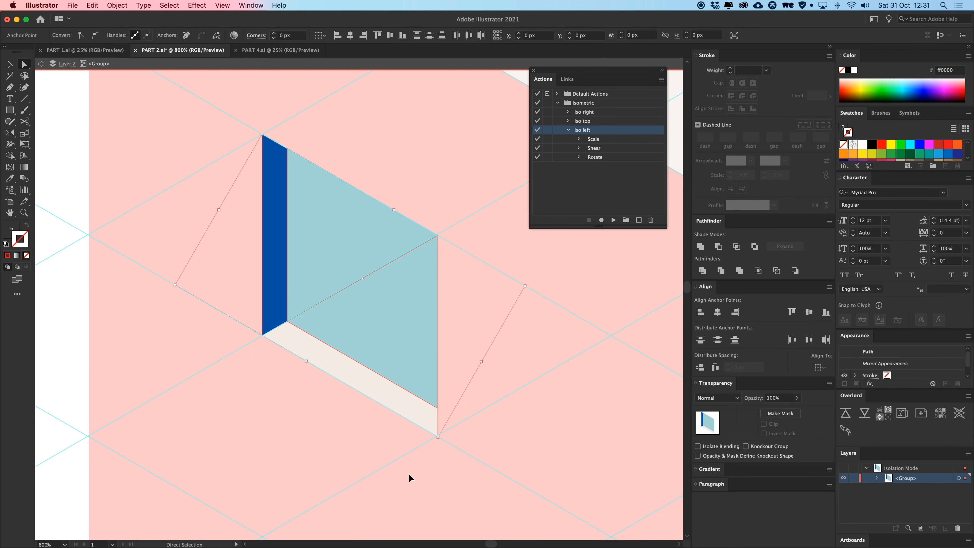
{"action": "key", "text": "super+minus"}
{"action": "key", "text": "super+minus"}
{"action": "key", "text": "super+minus"}
{"action": "key", "text": "super+minus"}
{"action": "left_click_drag", "start_coordinate": [397, 409], "coordinate": [377, 404]}
{"action": "key", "text": "super+equal"}
{"action": "left_click_drag", "start_coordinate": [363, 343], "coordinate": [288, 329]}
{"action": "left_click_drag", "start_coordinate": [255, 247], "coordinate": [516, 396]}
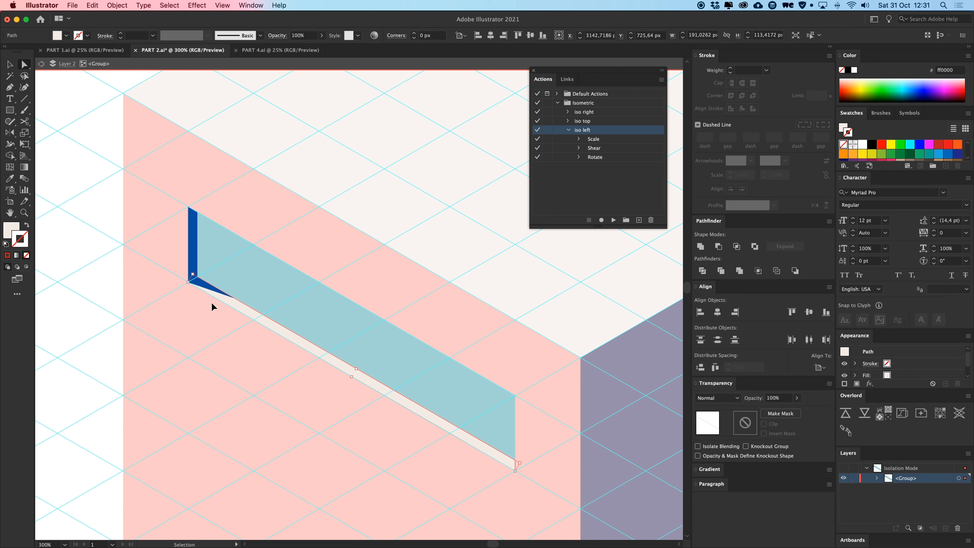
Step: Rearrange the stacking order in the group so the sill covers the overlapping blue edge, and exit isolation mode
{"action": "right_click", "coordinate": [225, 301]}
{"action": "mouse_move", "coordinate": [295, 480]}
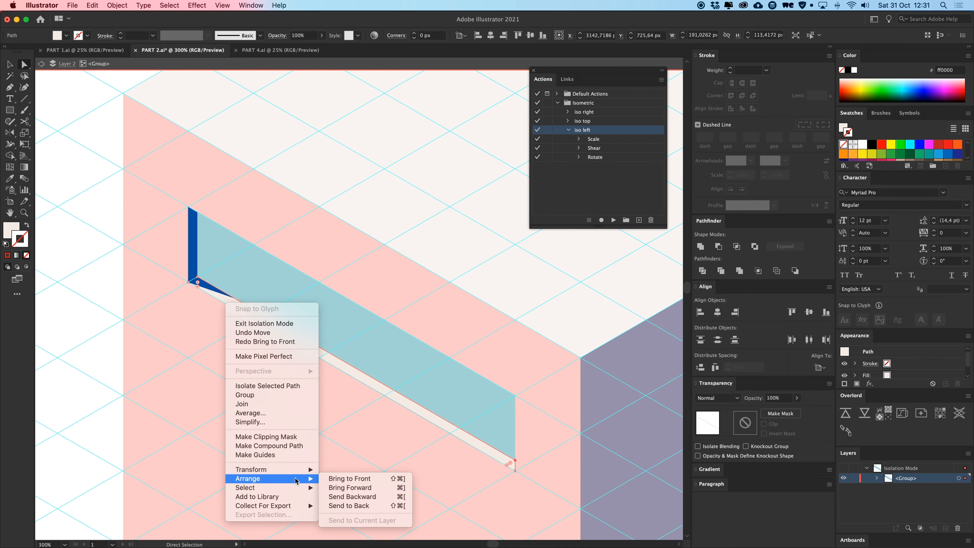
{"action": "key", "text": "Escape"}
{"action": "double_click", "coordinate": [275, 389]}
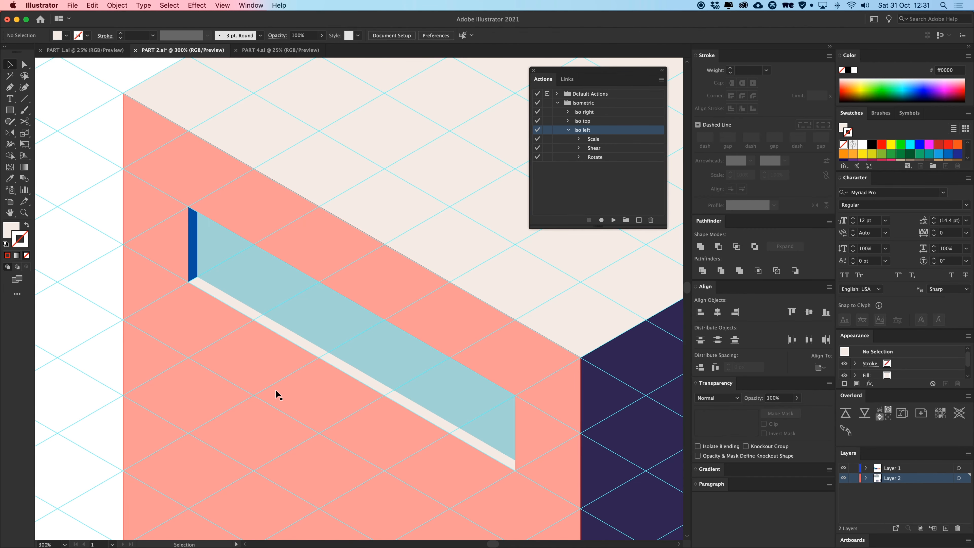
Step: Duplicate the strip window straight down the pink wall and repeat the duplication until the wall is filled
{"action": "scroll", "coordinate": [276, 389], "scroll_direction": "down", "scroll_amount": 10}
{"action": "left_click_drag", "start_coordinate": [360, 236], "coordinate": [342, 340]}
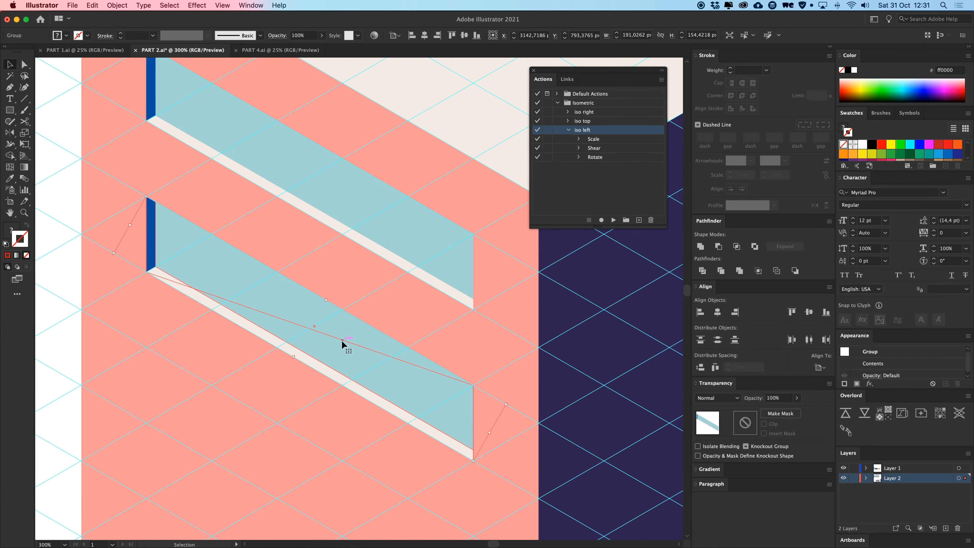
{"action": "key", "text": "super+minus"}
{"action": "key", "text": "super+minus"}
{"action": "key", "text": "super+minus"}
{"action": "key", "text": "super+minus"}
{"action": "key", "text": "super+minus"}
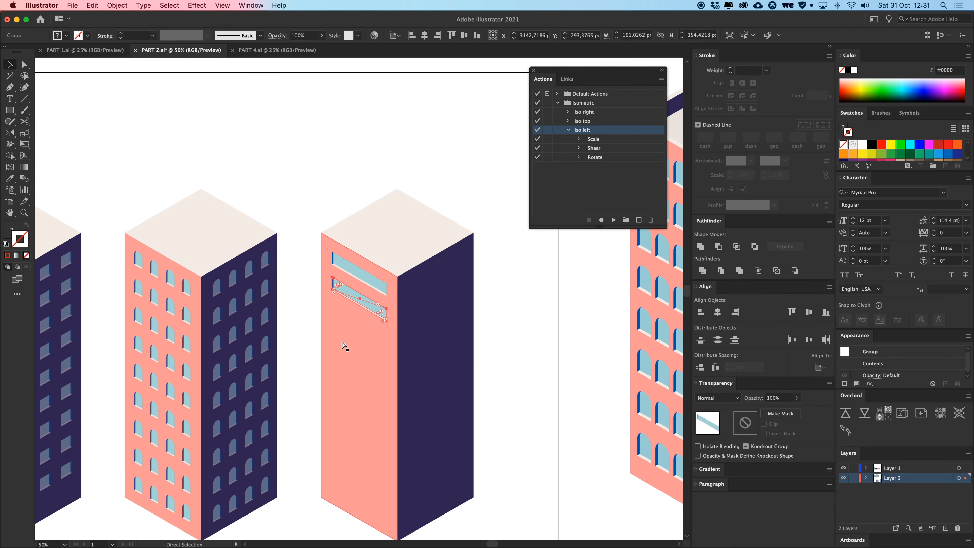
{"action": "key", "text": "super+d"}
{"action": "key", "text": "super+d"}
{"action": "key", "text": "super+d"}
{"action": "key", "text": "super+d"}
{"action": "key", "text": "super+d"}
{"action": "key", "text": "super+d"}
{"action": "key", "text": "super+d"}
{"action": "key", "text": "super+d"}
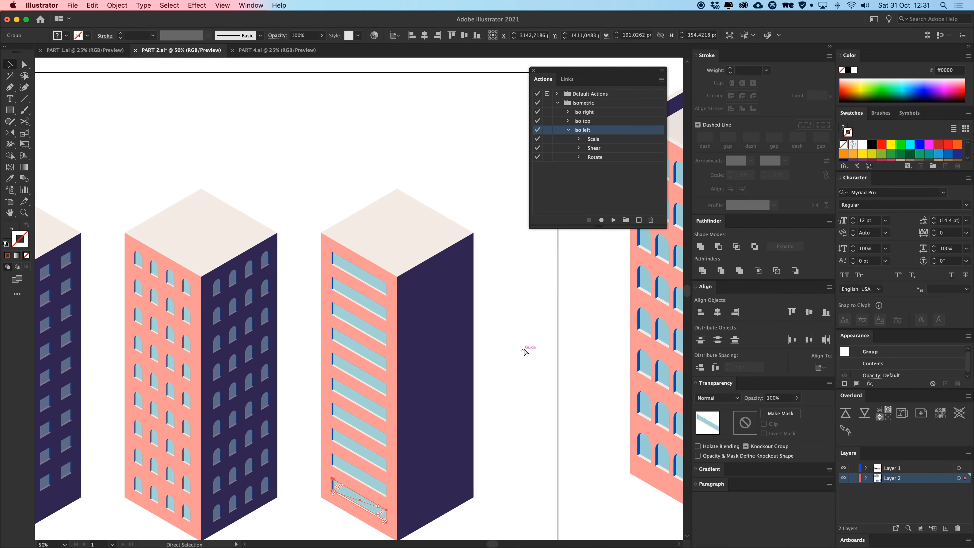
Step: Undo all the strip window copies, keeping only the uppermost one
{"action": "key", "text": "super+z"}
{"action": "key", "text": "super+z"}
{"action": "key", "text": "super+z"}
{"action": "key", "text": "super+z"}
{"action": "key", "text": "super+z"}
{"action": "key", "text": "super+z"}
{"action": "key", "text": "super+z"}
{"action": "key", "text": "super+z"}
{"action": "key", "text": "super+z"}
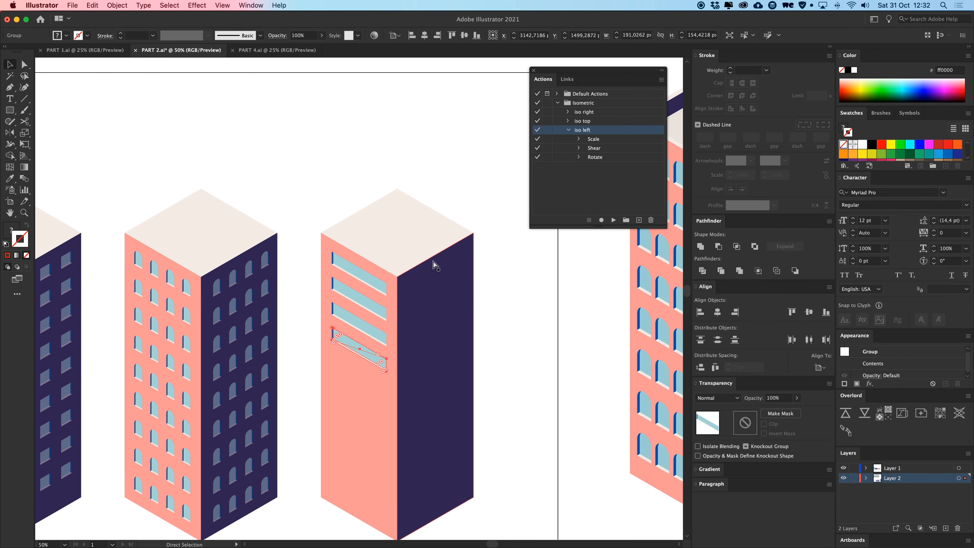
{"action": "key", "text": "super+z"}
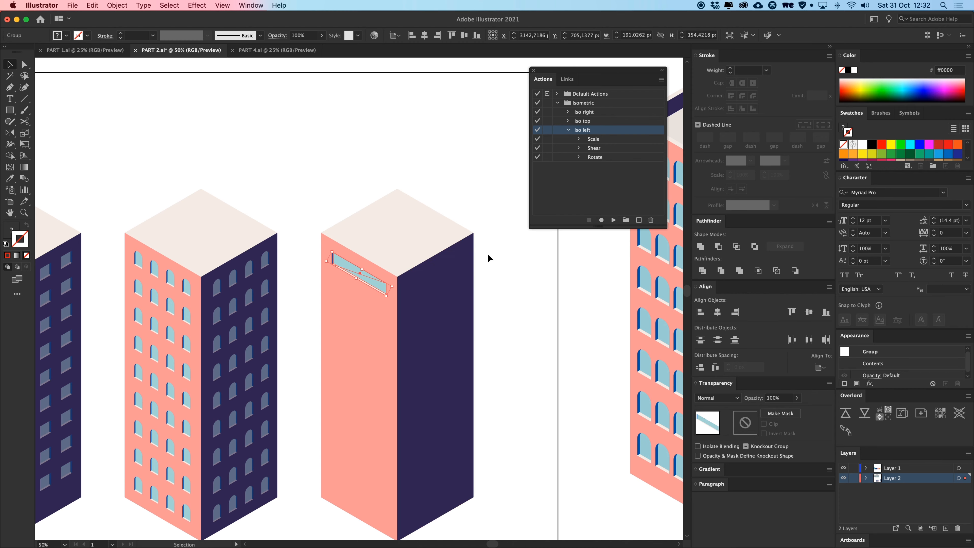
Step: Enlarge the strip window proportionally to about 233 px wide so it spans nearly the whole pink wall, and deselect it
{"action": "left_click_drag", "start_coordinate": [488, 254], "coordinate": [431, 153]}
{"action": "left_click_drag", "start_coordinate": [444, 326], "coordinate": [405, 218]}
{"action": "key", "text": "super+equal"}
{"action": "key", "text": "super+equal"}
{"action": "key", "text": "super+equal"}
{"action": "key", "text": "super+equal"}
{"action": "key", "text": "super+equal"}
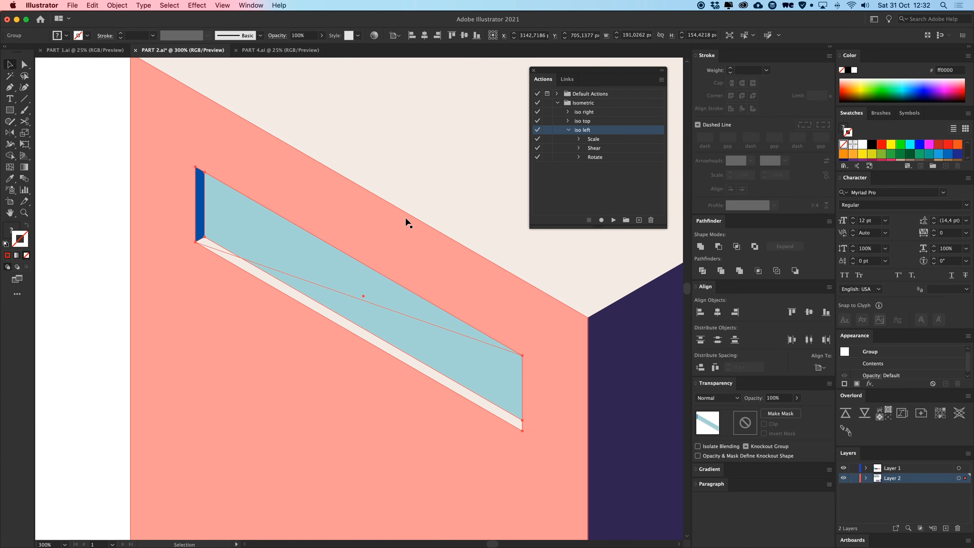
{"action": "left_click_drag", "start_coordinate": [295, 256], "coordinate": [266, 218]}
{"action": "left_click_drag", "start_coordinate": [400, 305], "coordinate": [344, 263]}
{"action": "left_click_drag", "start_coordinate": [442, 315], "coordinate": [520, 363]}
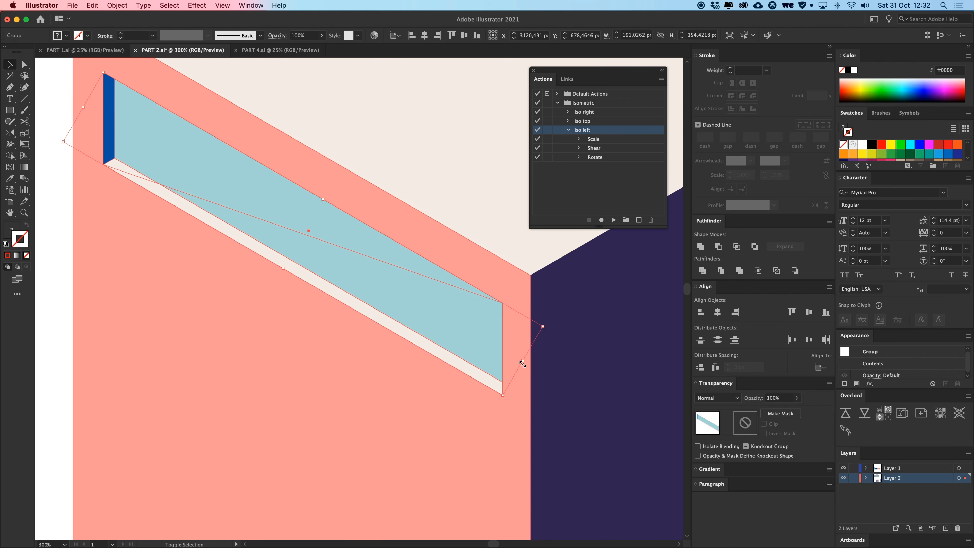
{"action": "left_click_drag", "start_coordinate": [463, 278], "coordinate": [510, 309]}
{"action": "key", "text": "super+minus"}
{"action": "key", "text": "super+minus"}
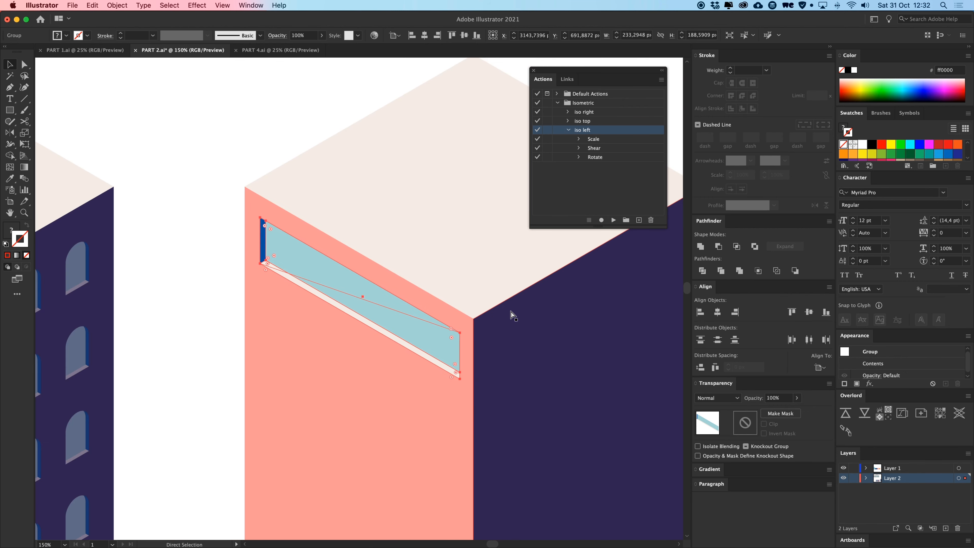
{"action": "left_click", "coordinate": [202, 146]}
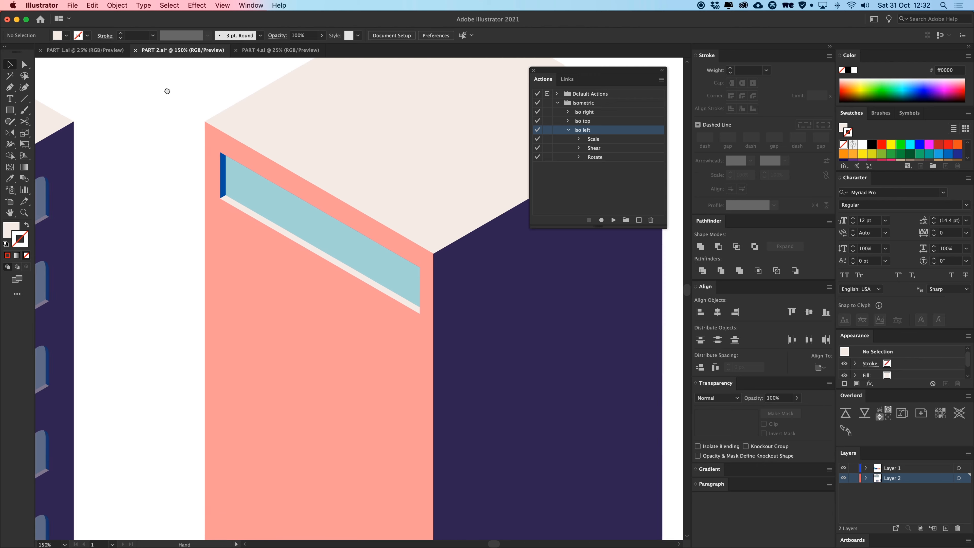
Step: Isolate the strip window, raise its lower anchor points 10 px to make it slimmer, and exit isolation mode
{"action": "double_click", "coordinate": [259, 205]}
{"action": "key", "text": "a"}
{"action": "left_click", "coordinate": [284, 212]}
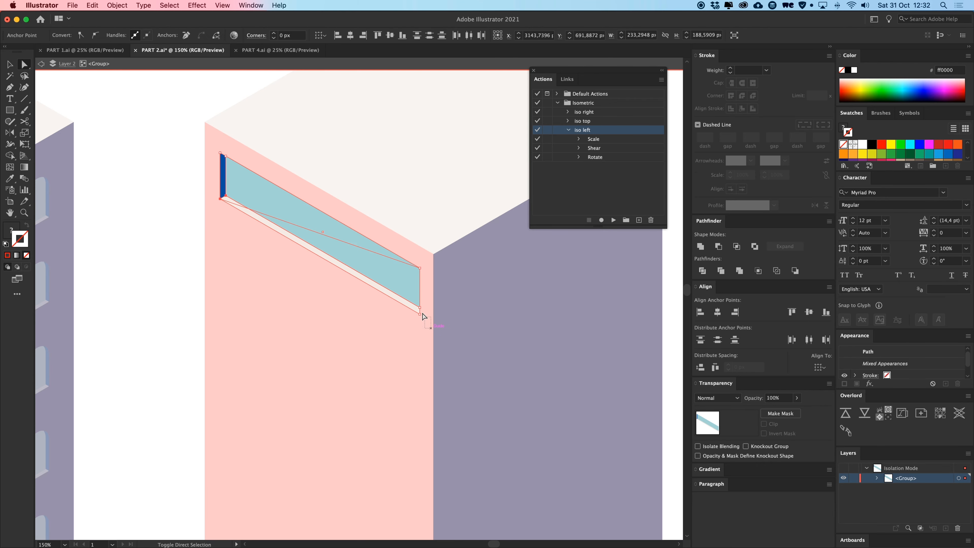
{"action": "key", "text": "Up"}
{"action": "key", "text": "Up"}
{"action": "key", "text": "Up"}
{"action": "key", "text": "Up"}
{"action": "key", "text": "Up"}
{"action": "key", "text": "Up"}
{"action": "key", "text": "Up"}
{"action": "key", "text": "Up"}
{"action": "key", "text": "Up"}
{"action": "key", "text": "Up"}
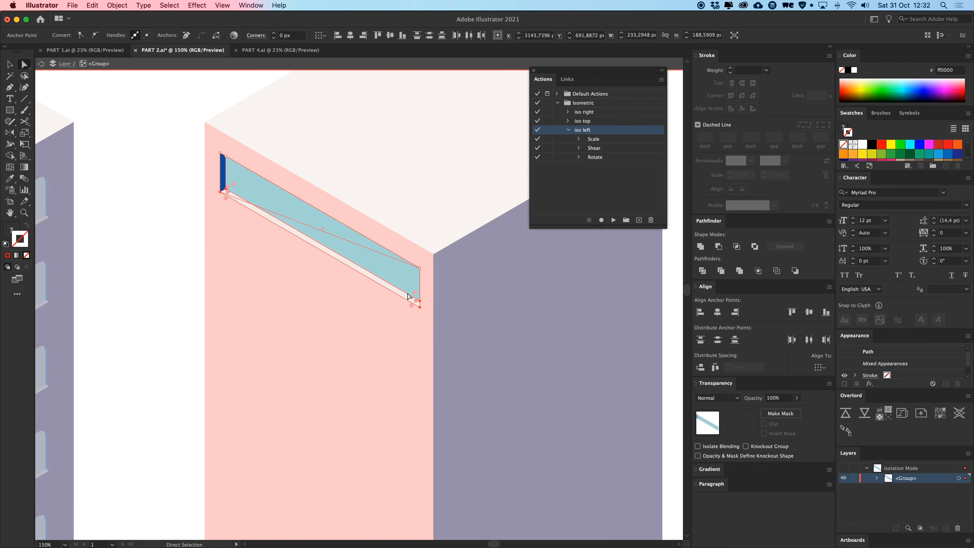
{"action": "key", "text": "v"}
{"action": "double_click", "coordinate": [172, 254]}
Step: Duplicate the strip window straight down the pink wall, repeating the copy until the wall is filled, and deselect
{"action": "left_click_drag", "start_coordinate": [274, 201], "coordinate": [276, 270]}
{"action": "key", "text": "super+minus"}
{"action": "key", "text": "super+minus"}
{"action": "key", "text": "super+minus"}
{"action": "key", "text": "super+d"}
{"action": "key", "text": "super+d"}
{"action": "key", "text": "super+d"}
{"action": "key", "text": "super+d"}
{"action": "key", "text": "super+d"}
{"action": "key", "text": "super+d"}
{"action": "key", "text": "super+d"}
{"action": "key", "text": "super+d"}
{"action": "key", "text": "super+d"}
{"action": "key", "text": "super+d"}
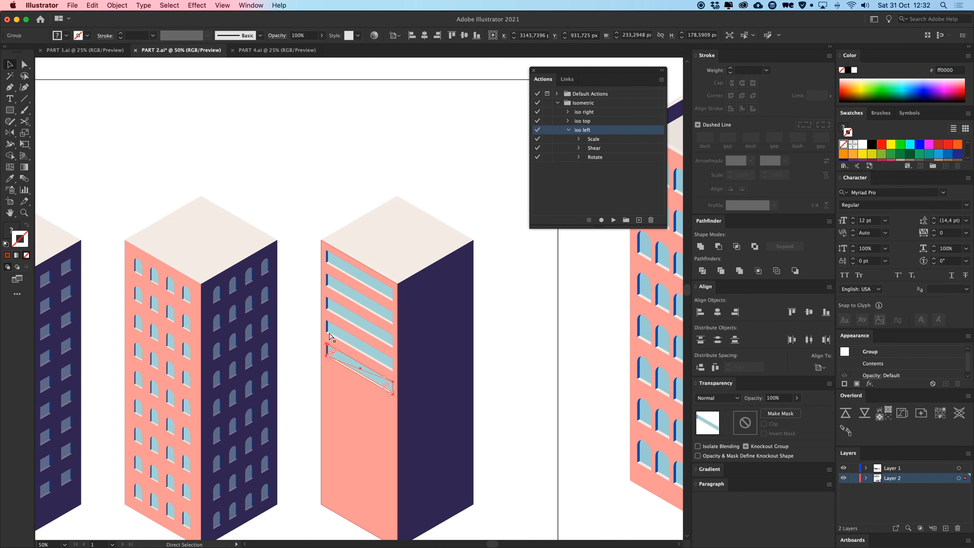
{"action": "left_click", "coordinate": [307, 246]}
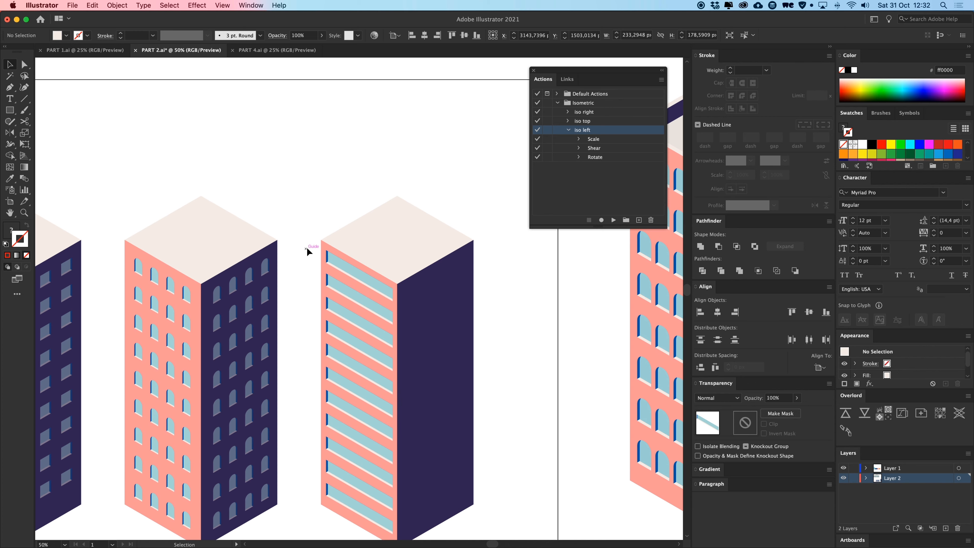
Step: Copy all strip windows from the pink wall onto the dark wall and reflect the copy to follow that wall's slope
{"action": "left_click_drag", "start_coordinate": [310, 231], "coordinate": [394, 531]}
{"action": "left_click", "coordinate": [439, 343], "text": "shift"}
{"action": "left_click_drag", "start_coordinate": [439, 344], "coordinate": [405, 357]}
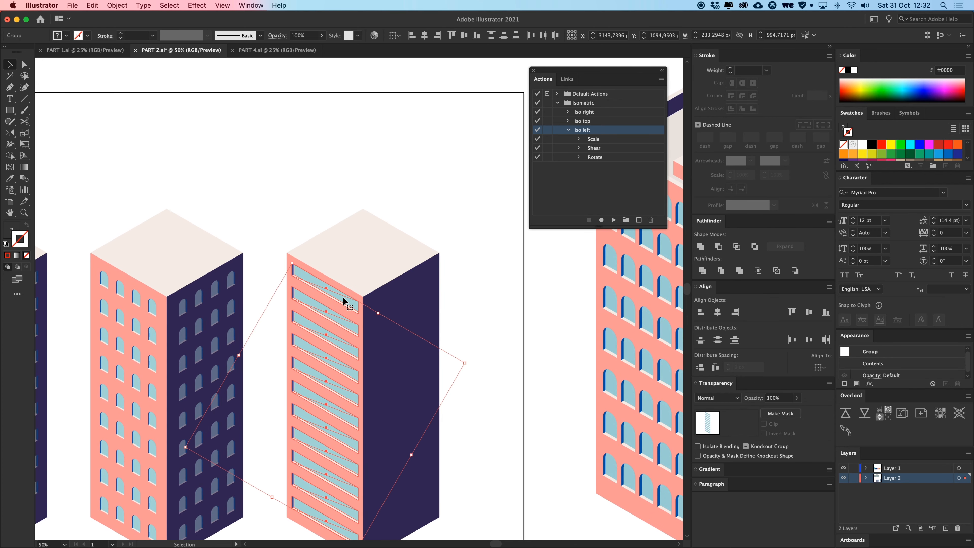
{"action": "left_click_drag", "start_coordinate": [344, 303], "coordinate": [394, 296]}
{"action": "right_click", "coordinate": [445, 303]}
{"action": "mouse_move", "coordinate": [494, 411]}
{"action": "left_click", "coordinate": [560, 444]}
{"action": "left_click", "coordinate": [417, 300]}
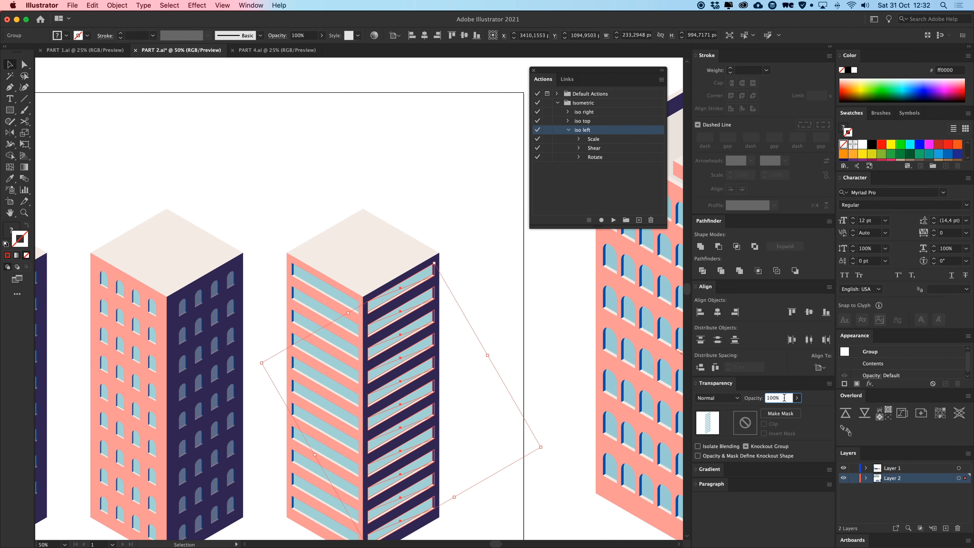
Step: Set the opacity of the dark wall's strip windows to 40% and deselect them
{"action": "type", "text": "40"}
{"action": "key", "text": "Return"}
{"action": "scroll", "coordinate": [487, 296], "scroll_direction": "down", "scroll_amount": 5}
{"action": "scroll", "coordinate": [488, 295], "scroll_direction": "left", "scroll_amount": 2}
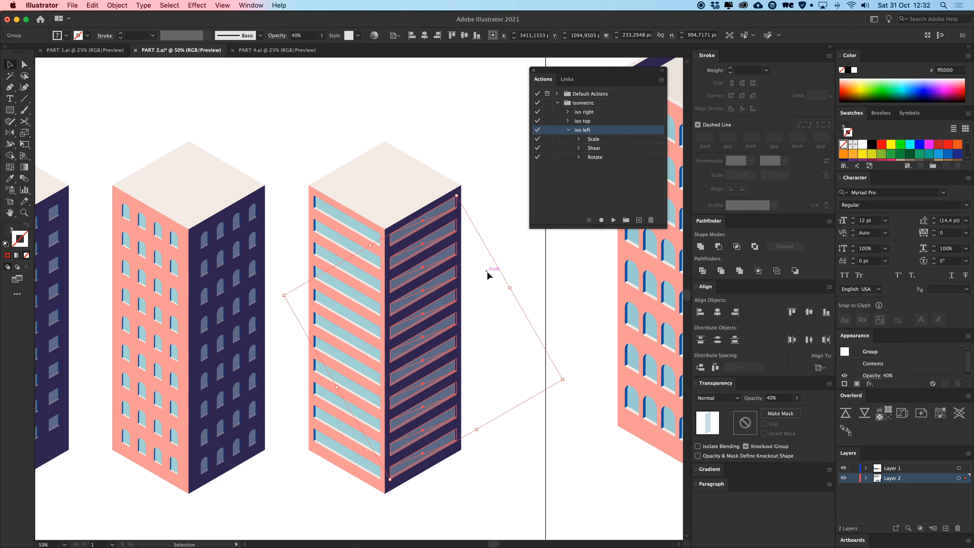
{"action": "left_click", "coordinate": [487, 272]}
Step: Duplicate the whole strip-window building to the empty end of the row, beside the building with staggered square windows
{"action": "key", "text": "super+minus"}
{"action": "left_click_drag", "start_coordinate": [332, 192], "coordinate": [518, 448]}
{"action": "key", "text": "super+plus"}
{"action": "left_click", "coordinate": [490, 226]}
{"action": "left_click_drag", "start_coordinate": [505, 384], "coordinate": [544, 399]}
{"action": "left_click_drag", "start_coordinate": [545, 399], "coordinate": [127, 375]}
Step: Show the isometric grid guides and delete the dark wall's strip windows on the duplicated building
{"action": "key", "text": "super+semicolon"}
{"action": "key", "text": "super+plus"}
{"action": "key", "text": "super+plus"}
{"action": "key", "text": "super+plus"}
{"action": "key", "text": "super+plus"}
{"action": "scroll", "coordinate": [369, 286], "scroll_direction": "up", "scroll_amount": 6}
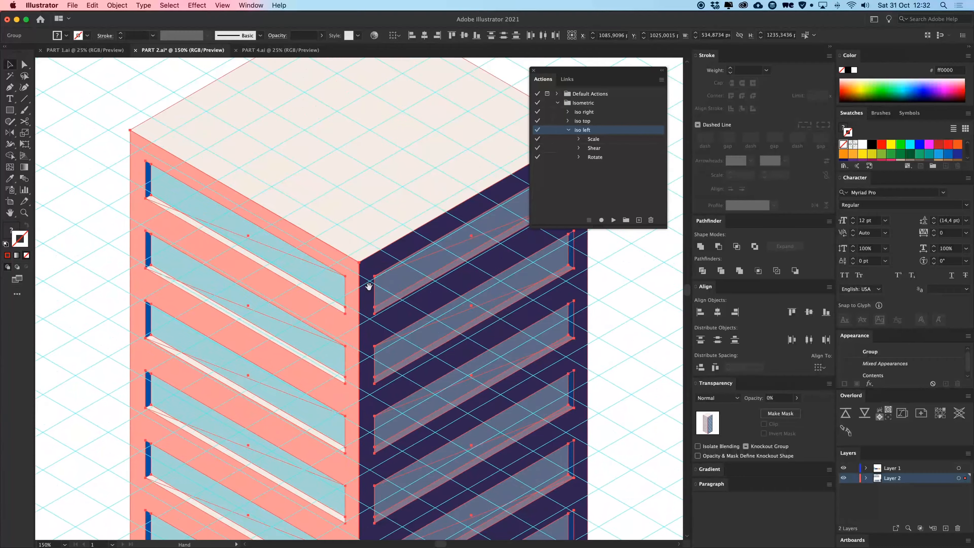
{"action": "left_click_drag", "start_coordinate": [393, 277], "coordinate": [371, 277]}
{"action": "key", "text": "super+shift+a"}
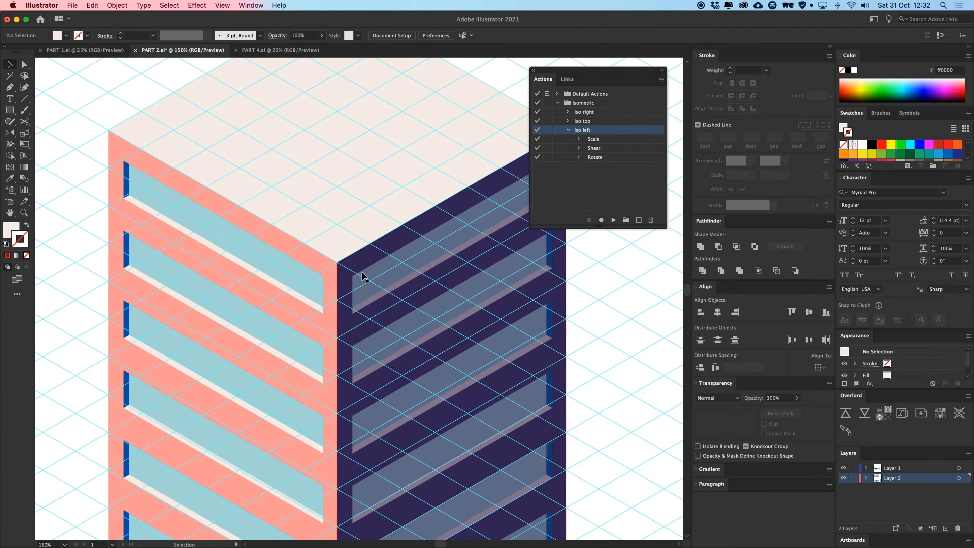
{"action": "left_click", "coordinate": [364, 276]}
{"action": "key", "text": "Delete"}
Step: Isolate the pink wall's strip window group on the duplicated building and hide the grid guides
{"action": "key", "text": "a"}
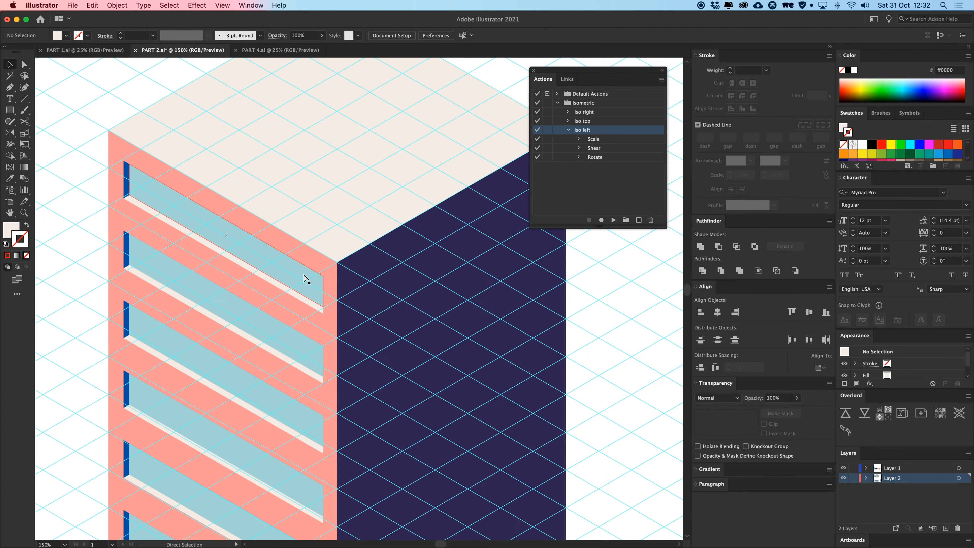
{"action": "key", "text": "super+plus"}
{"action": "key", "text": "super+minus"}
{"action": "key", "text": "super+minus"}
{"action": "left_click_drag", "start_coordinate": [300, 281], "coordinate": [304, 205]}
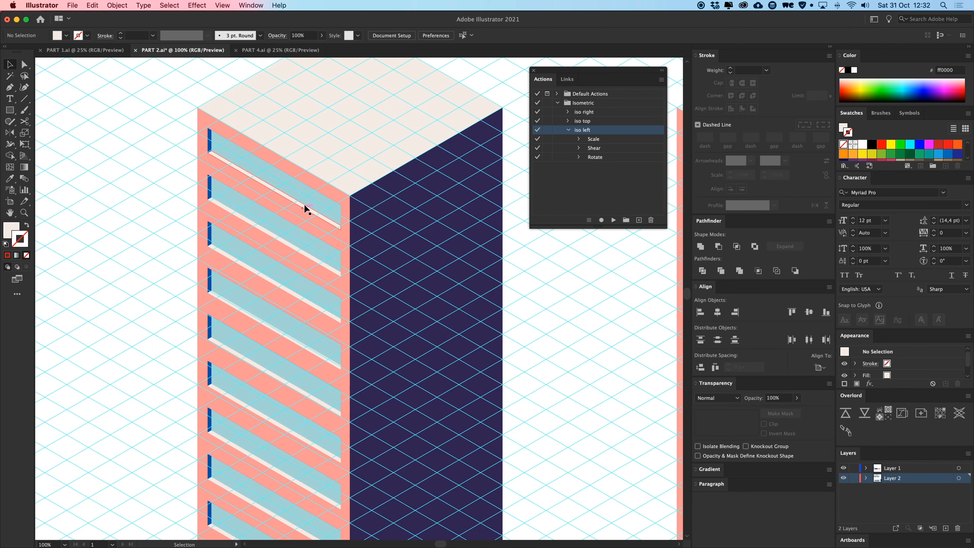
{"action": "double_click", "coordinate": [305, 202]}
{"action": "key", "text": "super+minus"}
{"action": "scroll", "coordinate": [305, 203], "scroll_direction": "down", "scroll_amount": 1}
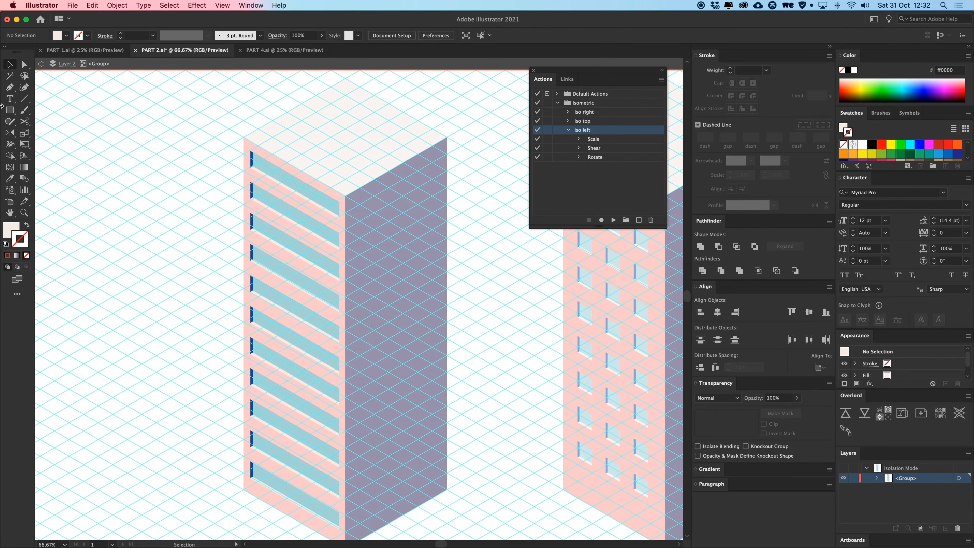
{"action": "key", "text": "super+semicolon"}
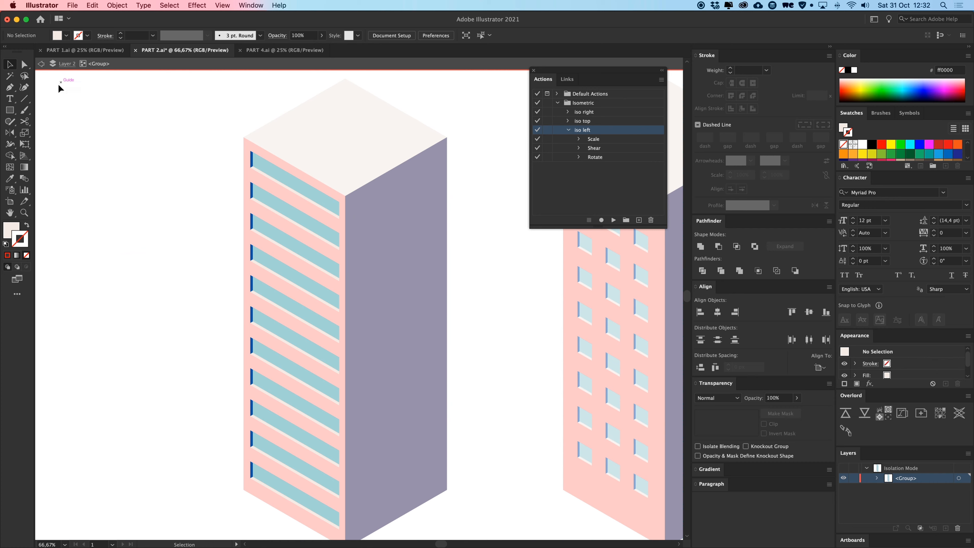
{"action": "scroll", "coordinate": [377, 157], "scroll_direction": "down", "scroll_amount": 3}
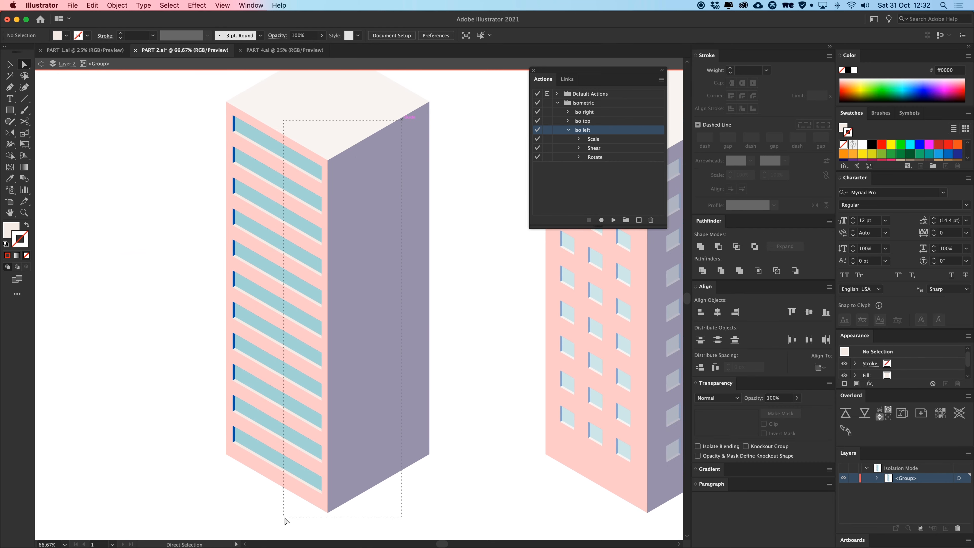
Step: Shorten all the strips along the pink wall to about 96.5 px wide by moving their inner-side anchor points together
{"action": "left_click_drag", "start_coordinate": [286, 521], "coordinate": [298, 528]}
{"action": "key", "text": "super+plus"}
{"action": "key", "text": "super+plus"}
{"action": "key", "text": "super+plus"}
{"action": "key", "text": "super+plus"}
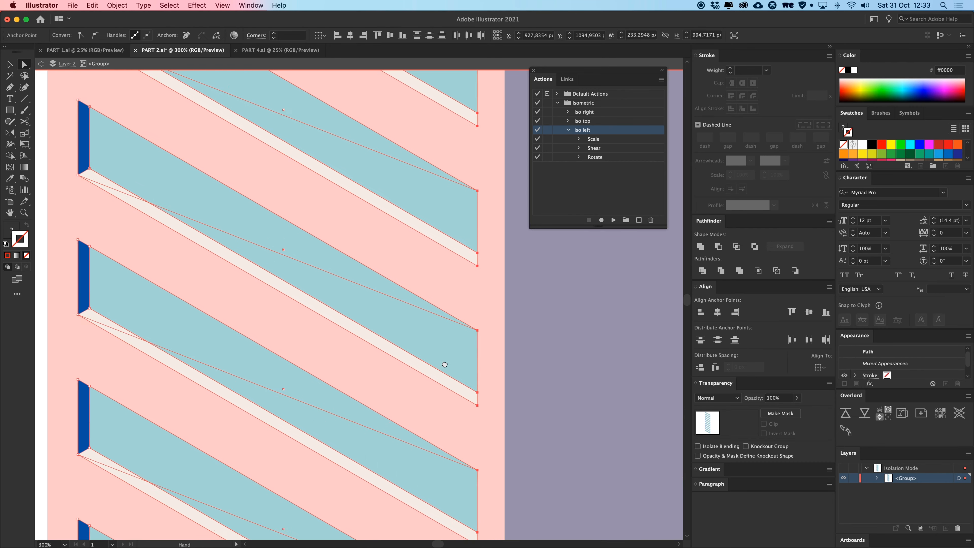
{"action": "left_click_drag", "start_coordinate": [445, 364], "coordinate": [563, 405]}
{"action": "left_click_drag", "start_coordinate": [599, 447], "coordinate": [363, 311]}
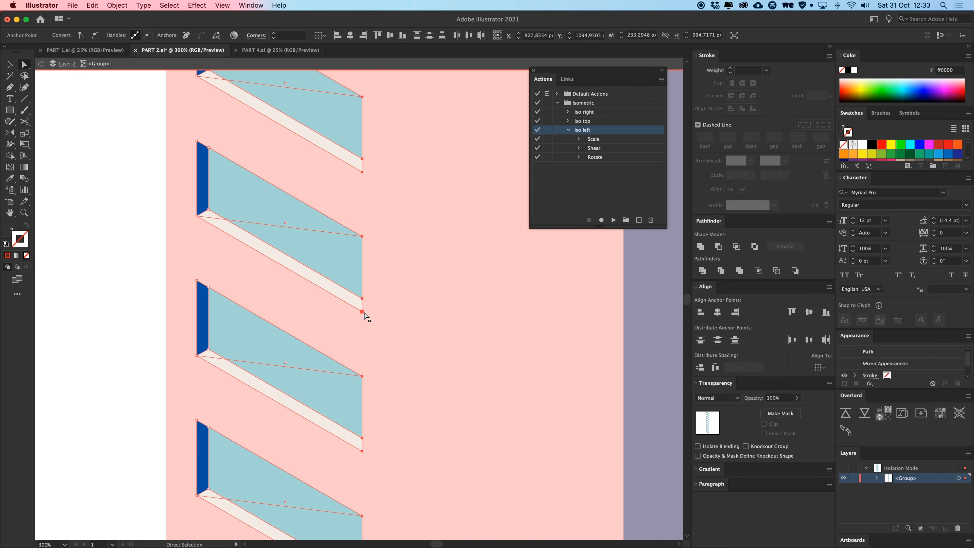
{"action": "key", "text": "v"}
{"action": "left_click", "coordinate": [449, 326]}
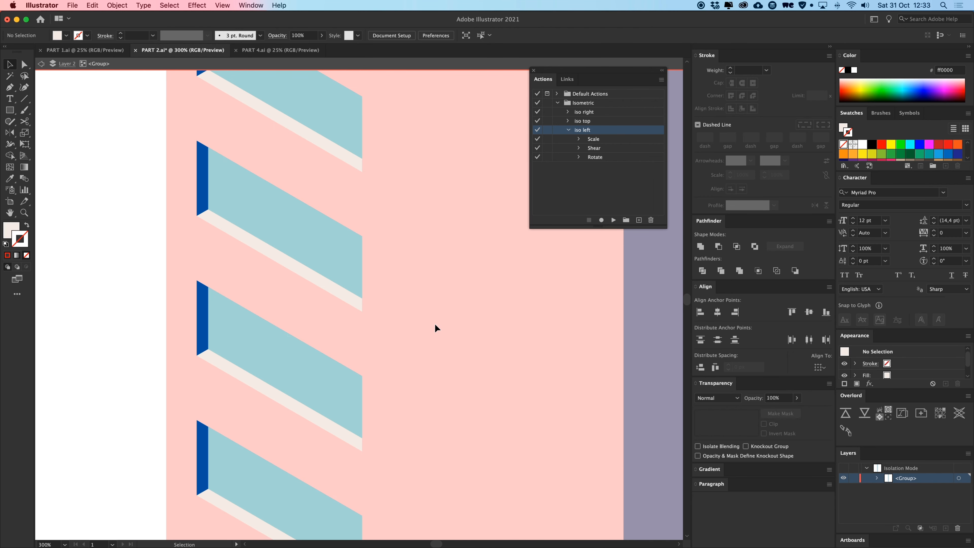
Step: Show the grid guides and duplicate the column of shortened windows along the pink wall's slope to form a second column
{"action": "left_click", "coordinate": [244, 237]}
{"action": "key", "text": "super+semicolon"}
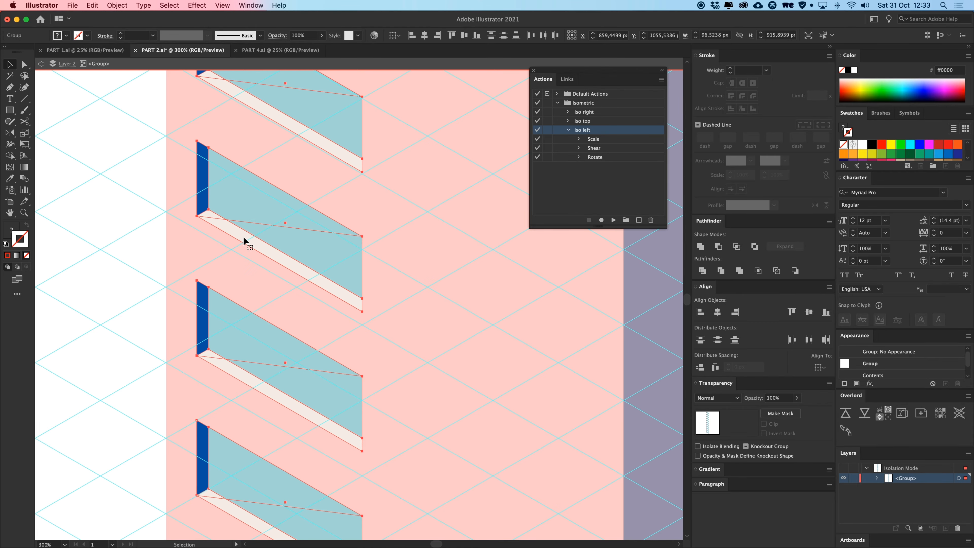
{"action": "left_click_drag", "start_coordinate": [354, 126], "coordinate": [339, 336]}
{"action": "left_click_drag", "start_coordinate": [339, 211], "coordinate": [334, 424]}
{"action": "left_click_drag", "start_coordinate": [370, 75], "coordinate": [359, 289]}
{"action": "left_click_drag", "start_coordinate": [426, 303], "coordinate": [455, 324]}
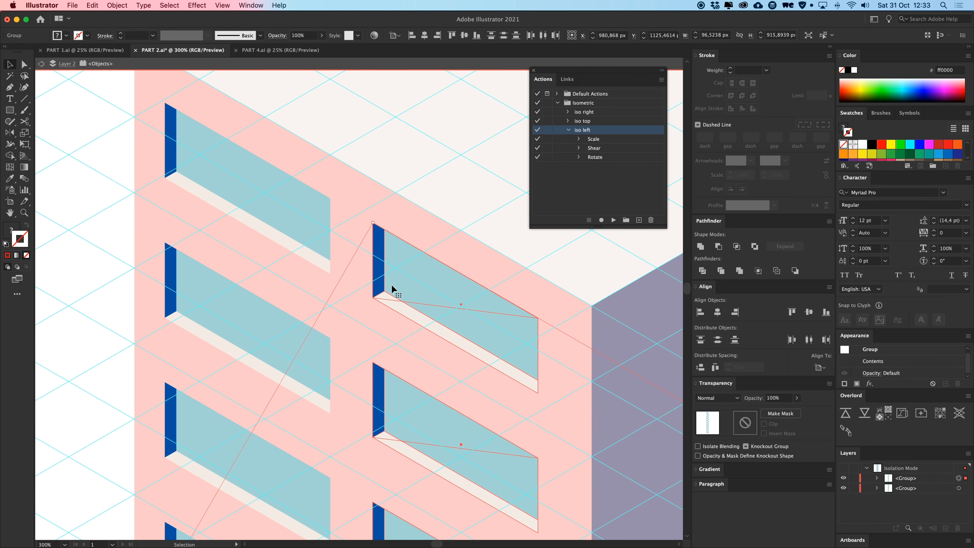
Step: Shift both window columns 5 px toward the building's corner and 2 px down, exit isolation mode, and hide the guides
{"action": "key", "text": "super+a"}
{"action": "key", "text": "Right"}
{"action": "key", "text": "Right"}
{"action": "key", "text": "Right"}
{"action": "key", "text": "Down"}
{"action": "key", "text": "Right"}
{"action": "key", "text": "Right"}
{"action": "key", "text": "Down"}
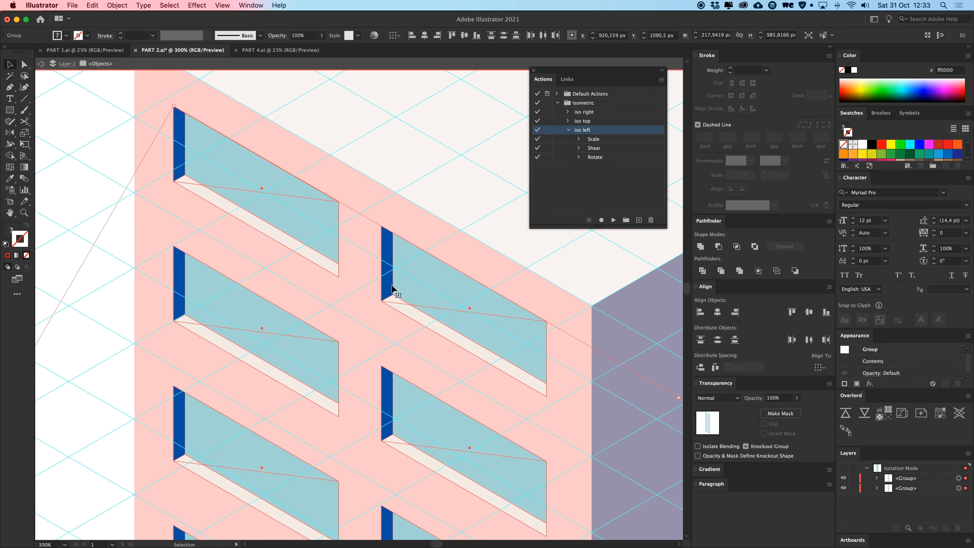
{"action": "key", "text": "super+minus"}
{"action": "key", "text": "super+minus"}
{"action": "key", "text": "super+minus"}
{"action": "key", "text": "super+minus"}
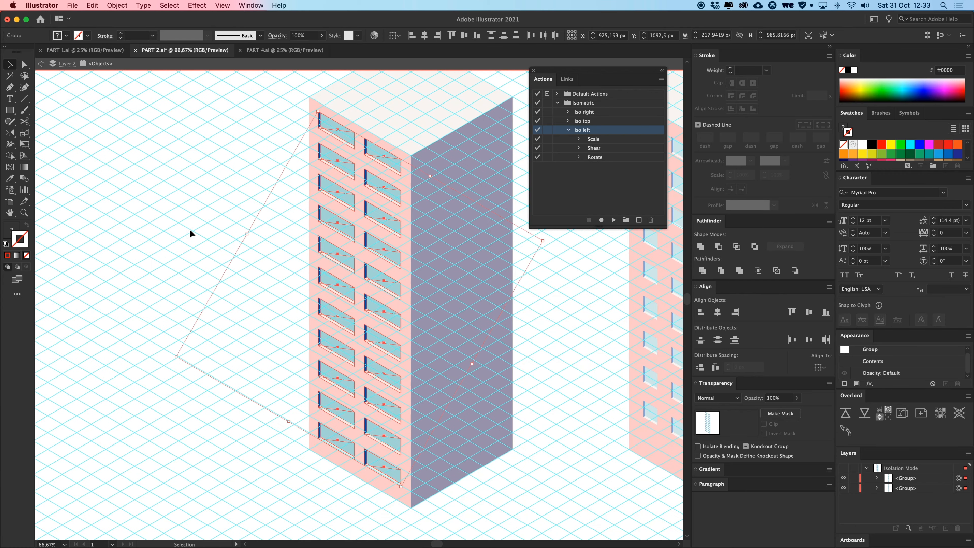
{"action": "double_click", "coordinate": [206, 235]}
{"action": "left_click_drag", "start_coordinate": [251, 198], "coordinate": [168, 237]}
{"action": "key", "text": "super+semicolon"}
Step: Copy the two window columns from the pink wall onto the dark wall and reflect the copy to match its slope
{"action": "left_click_drag", "start_coordinate": [271, 236], "coordinate": [295, 249]}
{"action": "left_click", "coordinate": [288, 221]}
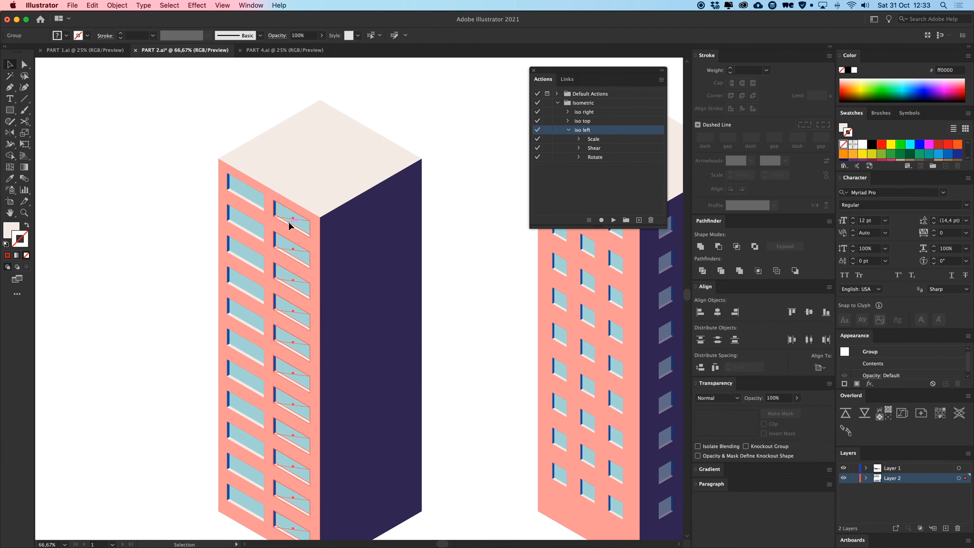
{"action": "left_click", "coordinate": [245, 198]}
{"action": "left_click_drag", "start_coordinate": [245, 198], "coordinate": [379, 200]}
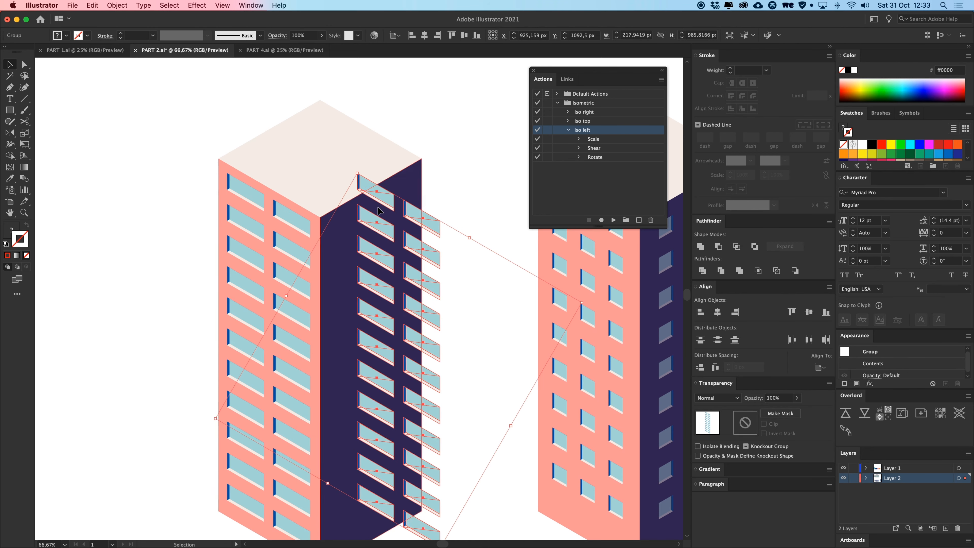
{"action": "right_click", "coordinate": [378, 201]}
{"action": "mouse_move", "coordinate": [421, 307]}
{"action": "left_click", "coordinate": [495, 345]}
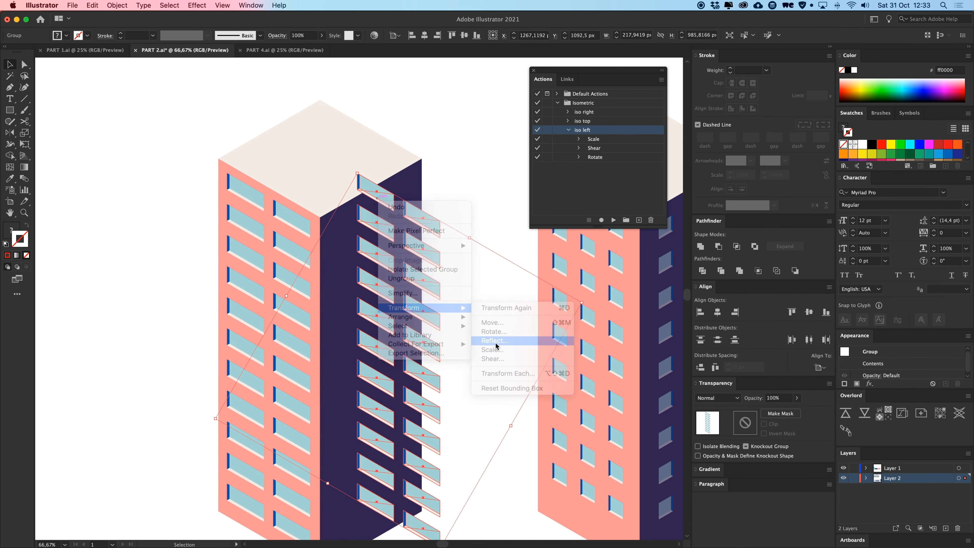
{"action": "key", "text": "Return"}
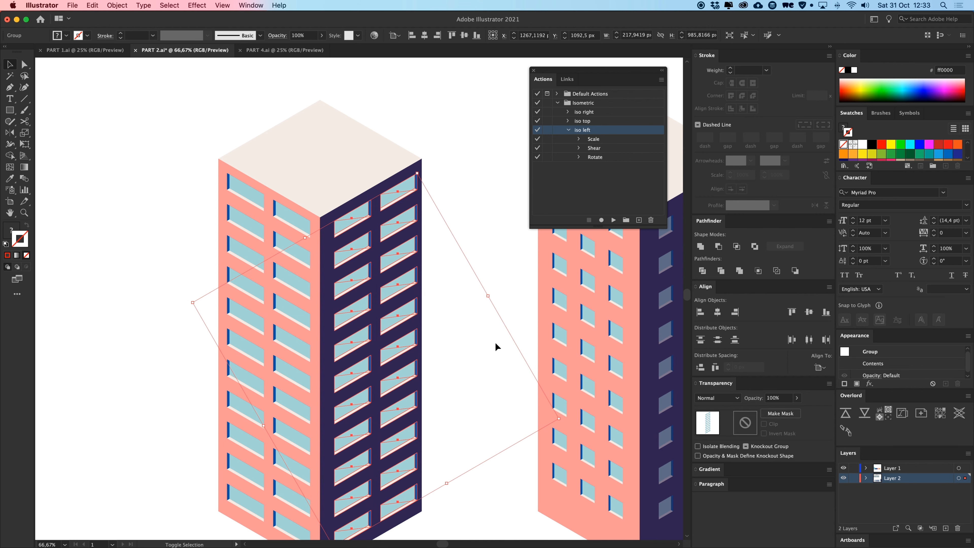
Step: Nudge the mirrored window columns toward the building's inner corner, set their opacity to 40%, and deselect them
{"action": "key", "text": "shift+Left"}
{"action": "double_click", "coordinate": [786, 397]}
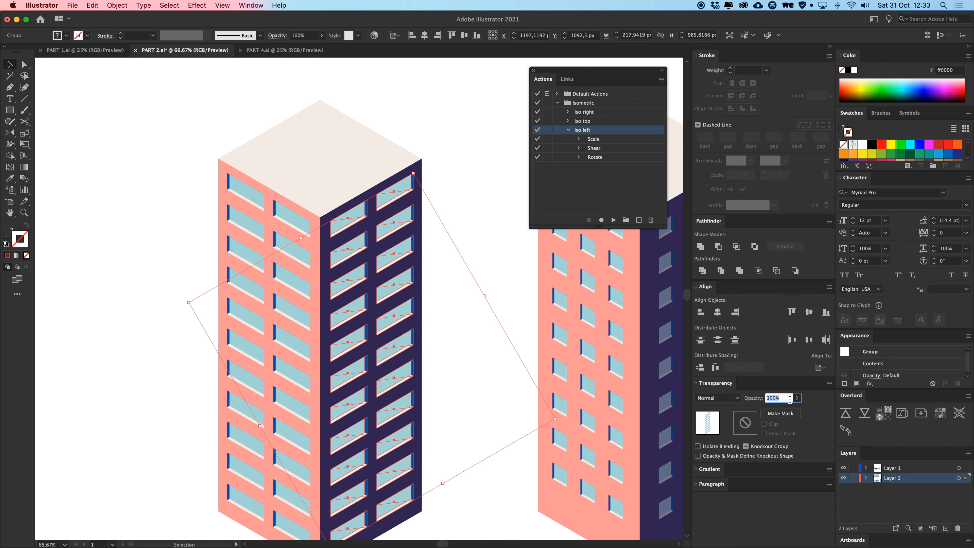
{"action": "type", "text": "40"}
{"action": "key", "text": "Return"}
{"action": "left_click", "coordinate": [442, 320]}
{"action": "key", "text": "super+minus"}
{"action": "key", "text": "super+minus"}
{"action": "key", "text": "super+minus"}
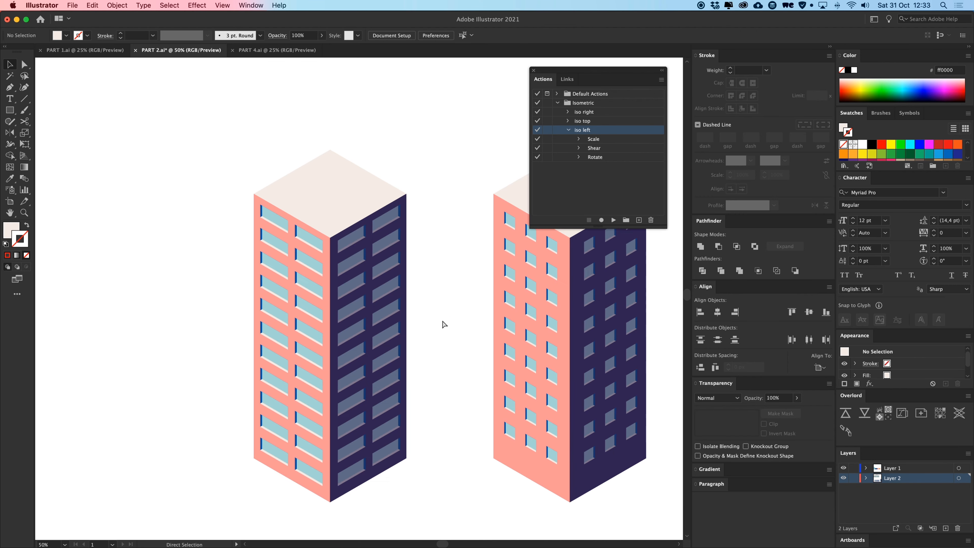
Step: Isolate the pink wall's windows on the building with staggered square windows and select the uppermost row of three
{"action": "left_click_drag", "start_coordinate": [442, 323], "coordinate": [243, 337]}
{"action": "left_click_drag", "start_coordinate": [341, 233], "coordinate": [266, 483]}
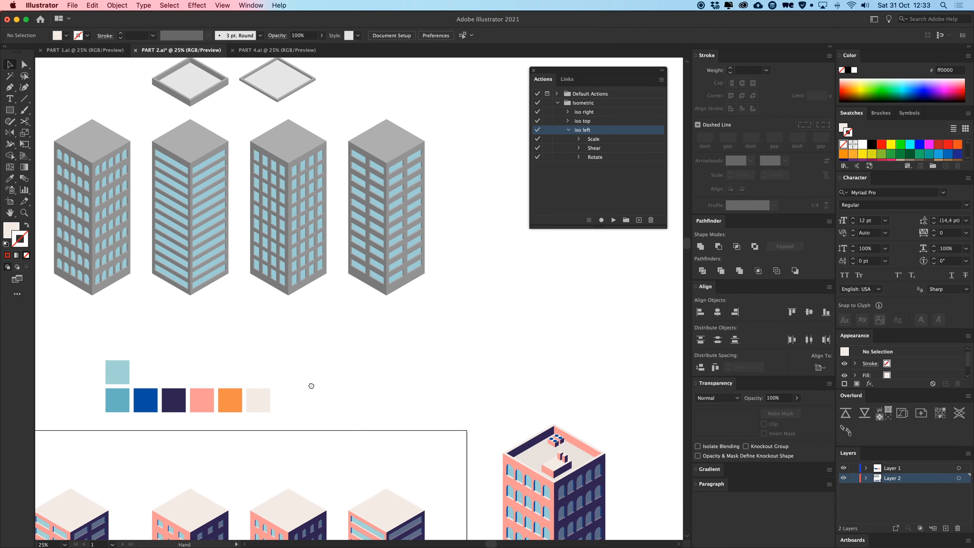
{"action": "left_click_drag", "start_coordinate": [302, 355], "coordinate": [408, 337]}
{"action": "left_click_drag", "start_coordinate": [259, 494], "coordinate": [342, 382]}
{"action": "double_click", "coordinate": [342, 382]}
{"action": "double_click", "coordinate": [316, 334]}
{"action": "key", "text": "super+z"}
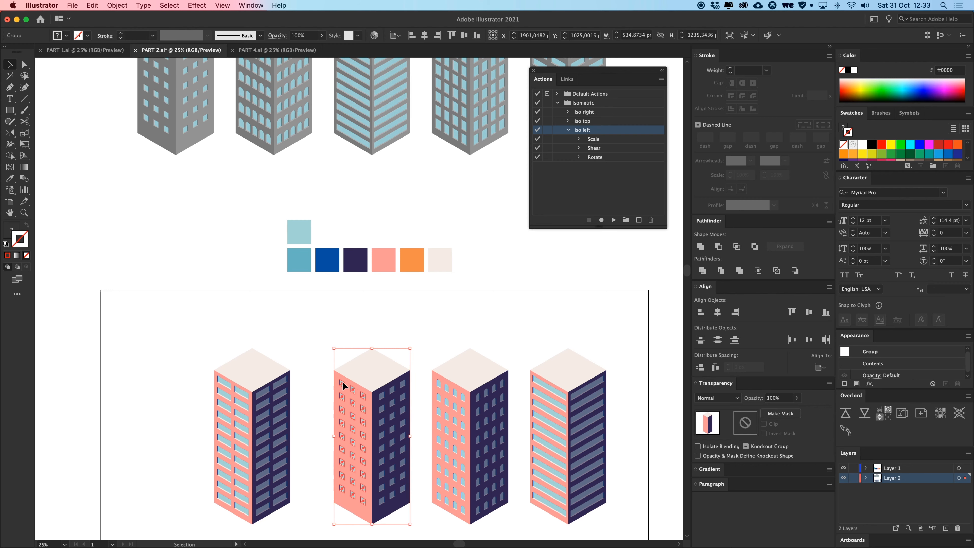
{"action": "double_click", "coordinate": [342, 382]}
{"action": "left_click", "coordinate": [342, 382]}
{"action": "key", "text": "super+plus"}
{"action": "key", "text": "super+plus"}
{"action": "key", "text": "super+plus"}
{"action": "key", "text": "super+plus"}
{"action": "key", "text": "super+plus"}
{"action": "key", "text": "super+plus"}
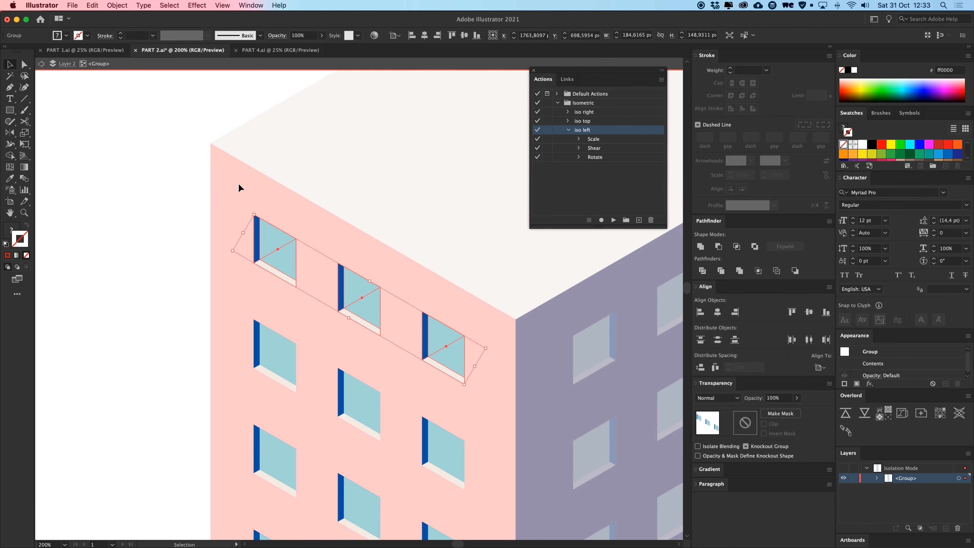
{"action": "left_click_drag", "start_coordinate": [234, 193], "coordinate": [318, 246]}
{"action": "key", "text": "shift+Up"}
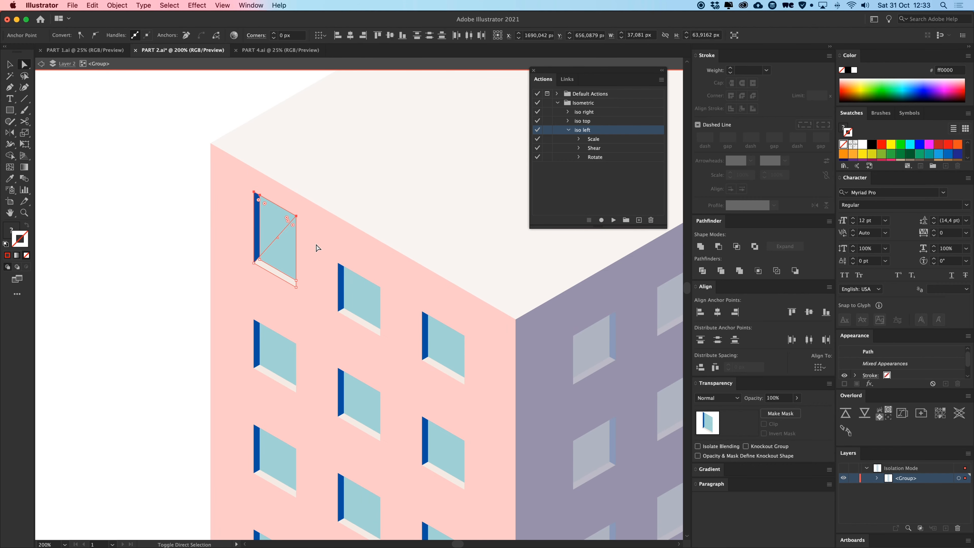
{"action": "key", "text": "v"}
{"action": "key", "text": "super+z"}
{"action": "key", "text": "super+z"}
{"action": "double_click", "coordinate": [147, 220]}
Step: Switch to the PART 4 document and examine the tall, narrow window columns on the teal building's dark wall
{"action": "key", "text": "super+minus"}
{"action": "key", "text": "super+minus"}
{"action": "key", "text": "super+minus"}
{"action": "key", "text": "super+minus"}
{"action": "key", "text": "super+minus"}
{"action": "key", "text": "super+minus"}
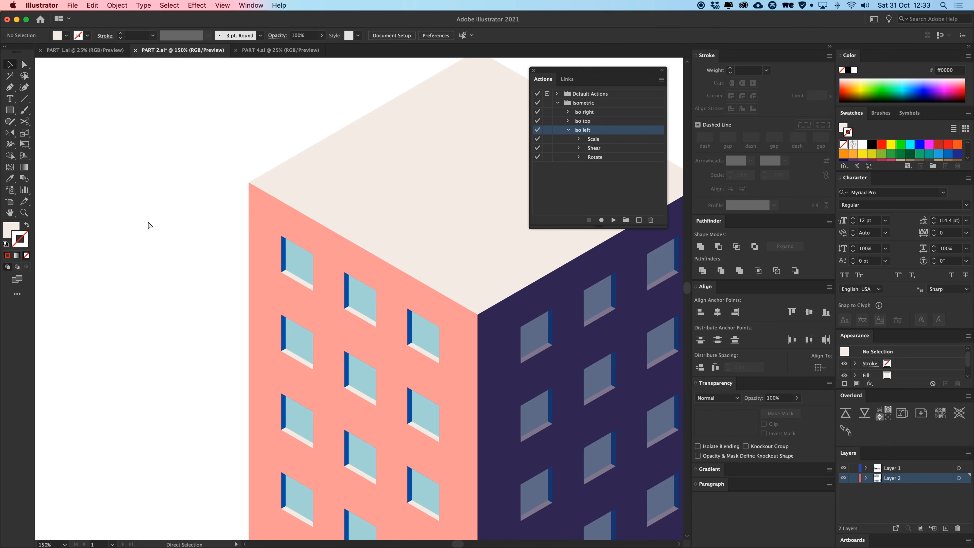
{"action": "key", "text": "super+plus"}
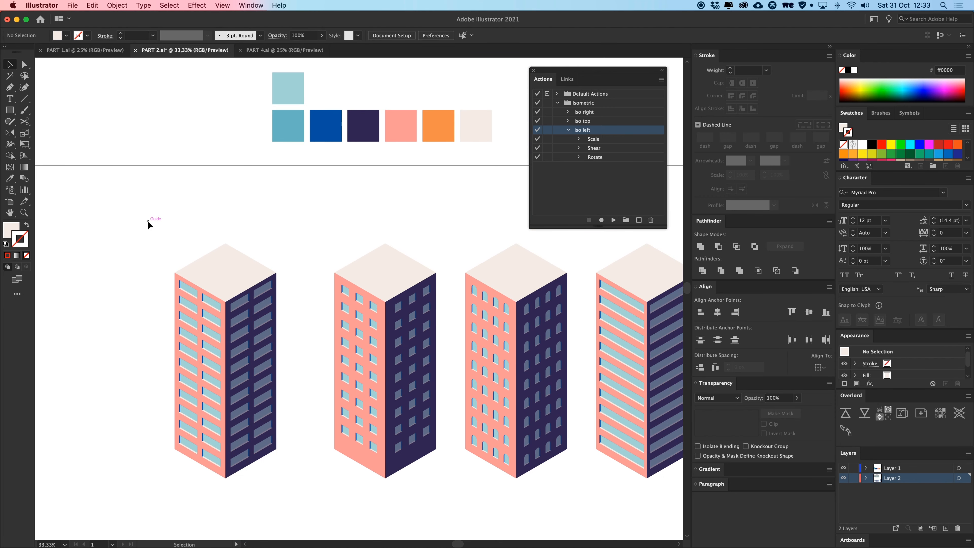
{"action": "scroll", "coordinate": [280, 250], "scroll_direction": "right", "scroll_amount": 1}
{"action": "key", "text": "super+plus"}
{"action": "key", "text": "super+plus"}
{"action": "key", "text": "super+plus"}
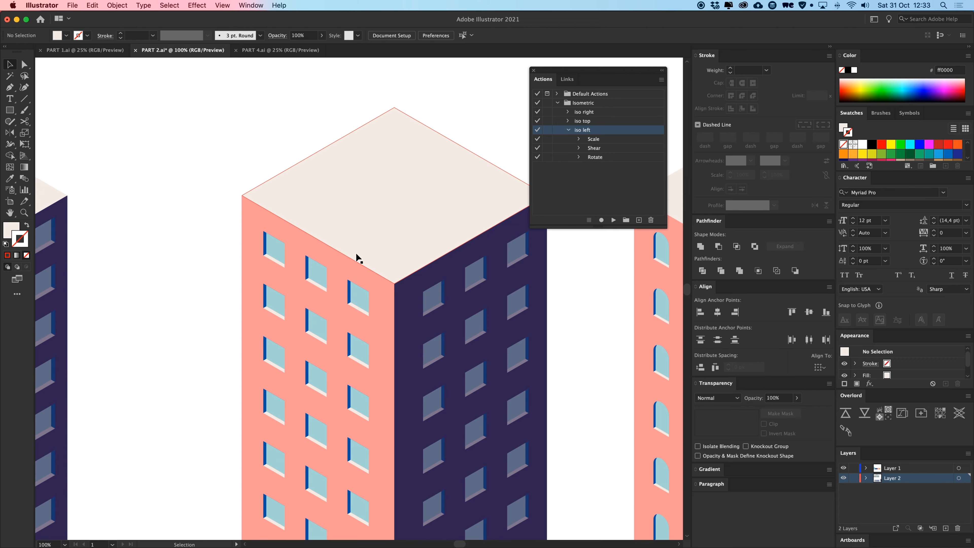
{"action": "left_click_drag", "start_coordinate": [424, 355], "coordinate": [261, 285]}
{"action": "key", "text": "super+minus"}
{"action": "key", "text": "super+minus"}
{"action": "key", "text": "super+minus"}
{"action": "left_click", "coordinate": [282, 49]}
{"action": "left_click", "coordinate": [92, 275]}
{"action": "left_click_drag", "start_coordinate": [606, 354], "coordinate": [340, 297]}
{"action": "key", "text": "super+plus"}
{"action": "key", "text": "super+plus"}
{"action": "key", "text": "super+plus"}
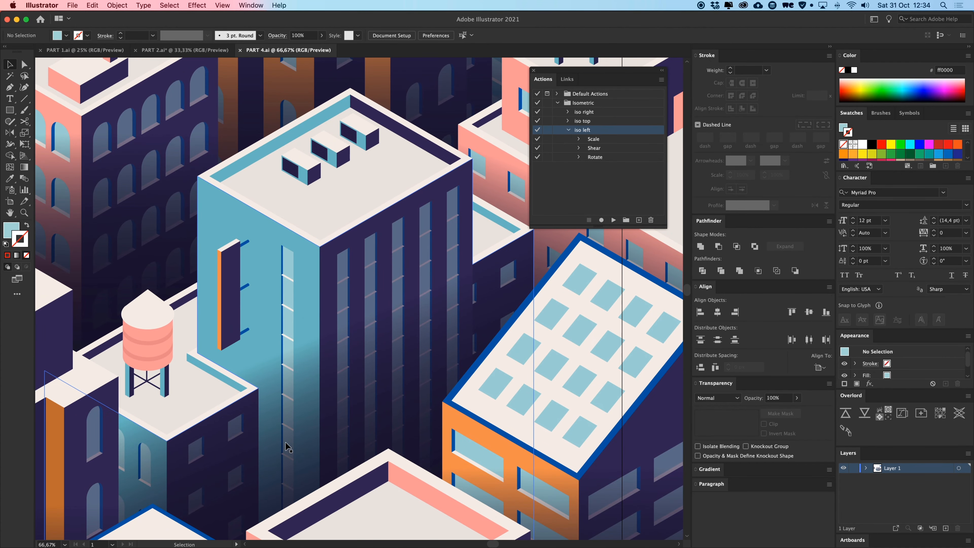
{"action": "key", "text": "super+plus"}
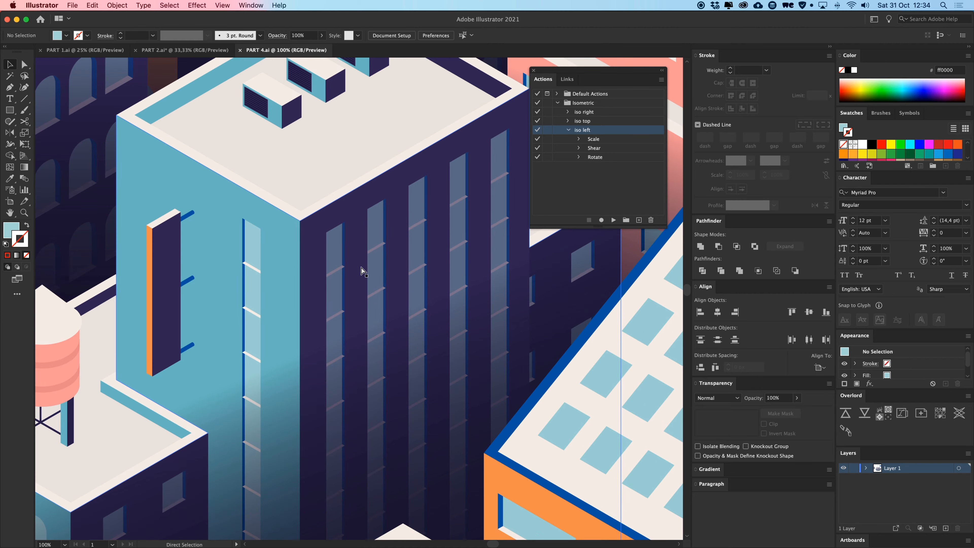
{"action": "left_click_drag", "start_coordinate": [280, 315], "coordinate": [378, 229]}
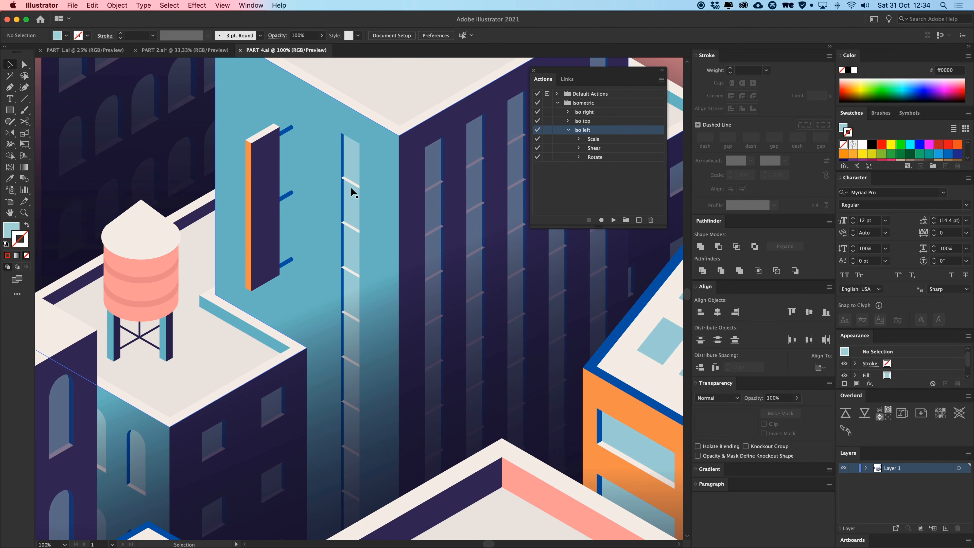
{"action": "left_click_drag", "start_coordinate": [510, 145], "coordinate": [415, 186]}
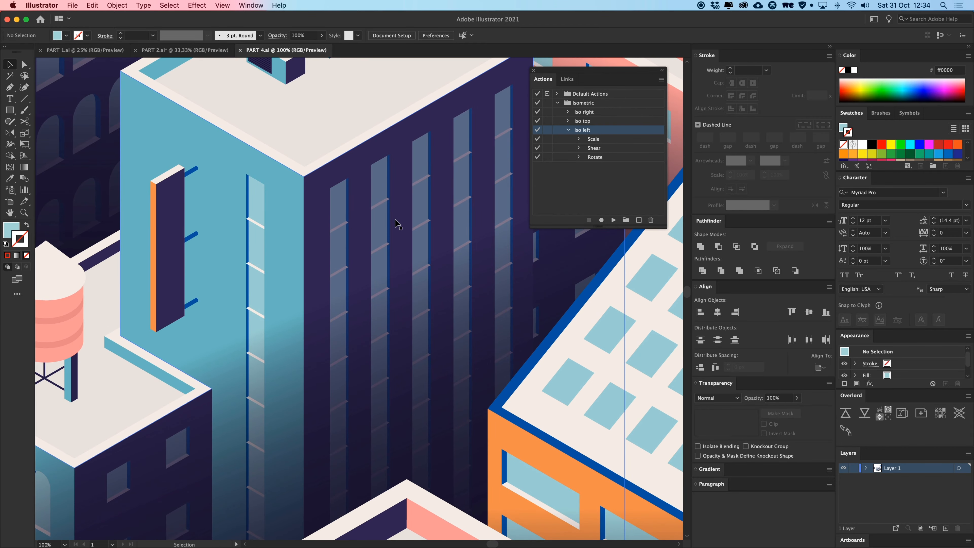
Step: Return to the PART 2 document and isolate the dark wall's windows on the building with staggered square windows
{"action": "left_click", "coordinate": [185, 50]}
{"action": "left_click_drag", "start_coordinate": [82, 308], "coordinate": [295, 301]}
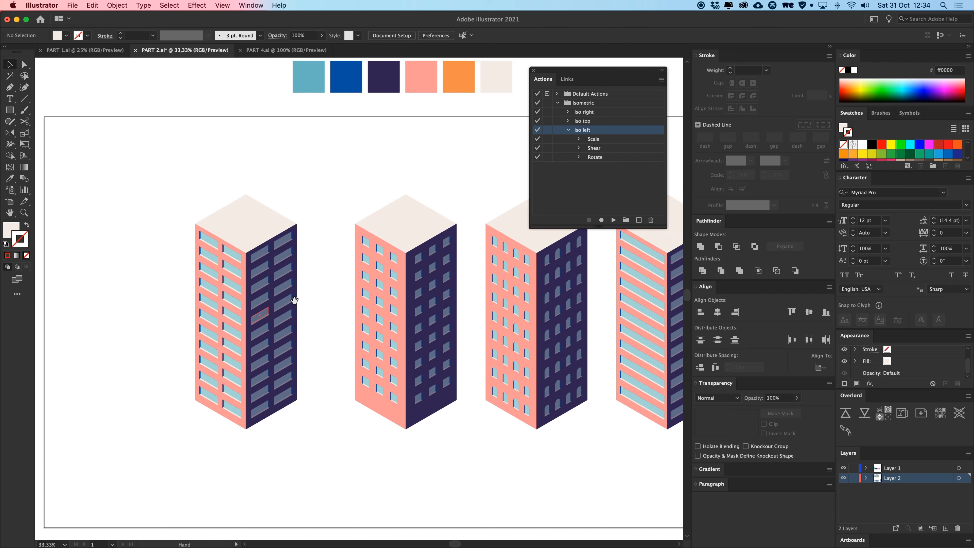
{"action": "left_click_drag", "start_coordinate": [398, 280], "coordinate": [314, 294]}
{"action": "double_click", "coordinate": [330, 273]}
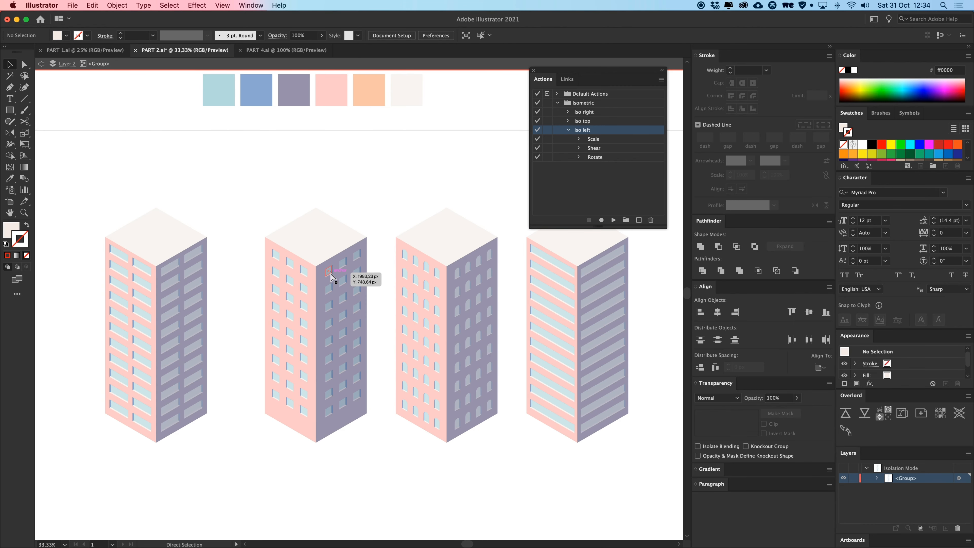
{"action": "key", "text": "super+1"}
Step: Delete all windows on the dark wall except the uppermost one nearest the building's inner corner
{"action": "left_click", "coordinate": [322, 164]}
{"action": "key", "text": "a"}
{"action": "left_click_drag", "start_coordinate": [324, 192], "coordinate": [333, 161]}
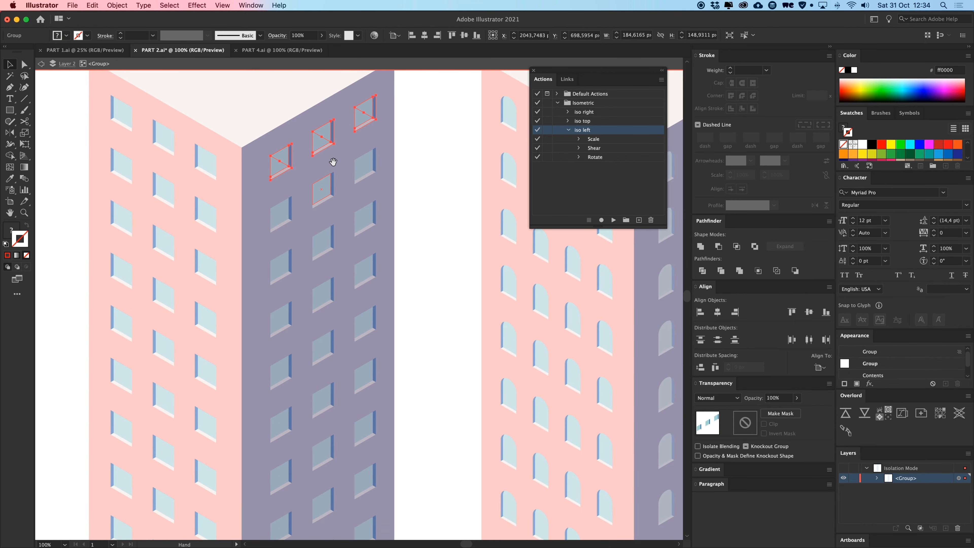
{"action": "key", "text": "super+minus"}
{"action": "left_click_drag", "start_coordinate": [363, 312], "coordinate": [351, 141]}
{"action": "left_click_drag", "start_coordinate": [410, 79], "coordinate": [293, 162]}
{"action": "key", "text": "Delete"}
{"action": "key", "text": "Delete"}
{"action": "key", "text": "super+plus"}
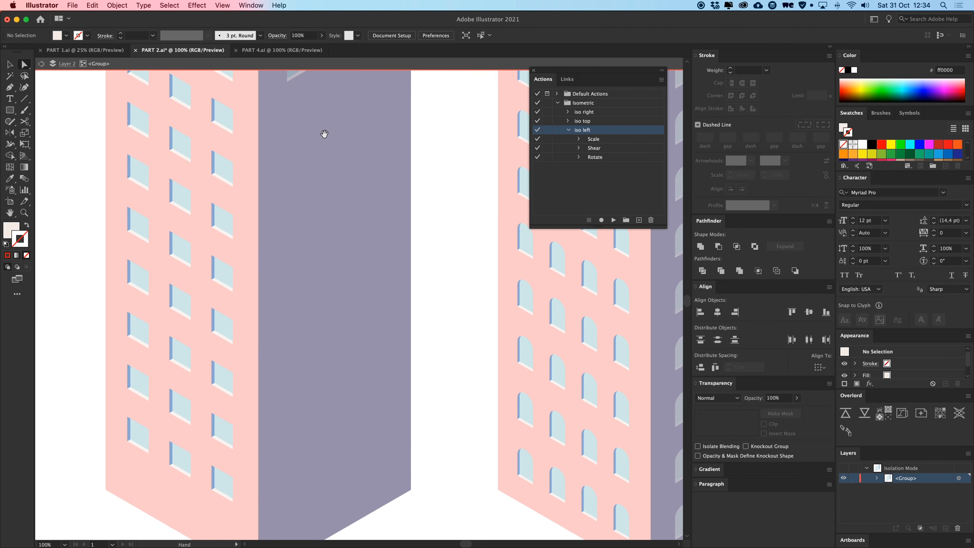
Step: Stretch the remaining dark-wall window into a tall one by shifting its lower anchor points straight down
{"action": "left_click_drag", "start_coordinate": [324, 133], "coordinate": [337, 232]}
{"action": "left_click", "coordinate": [314, 161]}
{"action": "key", "text": "super+plus"}
{"action": "key", "text": "super+plus"}
{"action": "key", "text": "super+plus"}
{"action": "left_click_drag", "start_coordinate": [417, 369], "coordinate": [269, 287]}
{"action": "key", "text": "shift+Down"}
{"action": "key", "text": "shift+Down"}
{"action": "key", "text": "shift+Down"}
{"action": "key", "text": "shift+Down"}
{"action": "key", "text": "shift+Down"}
{"action": "key", "text": "shift+Down"}
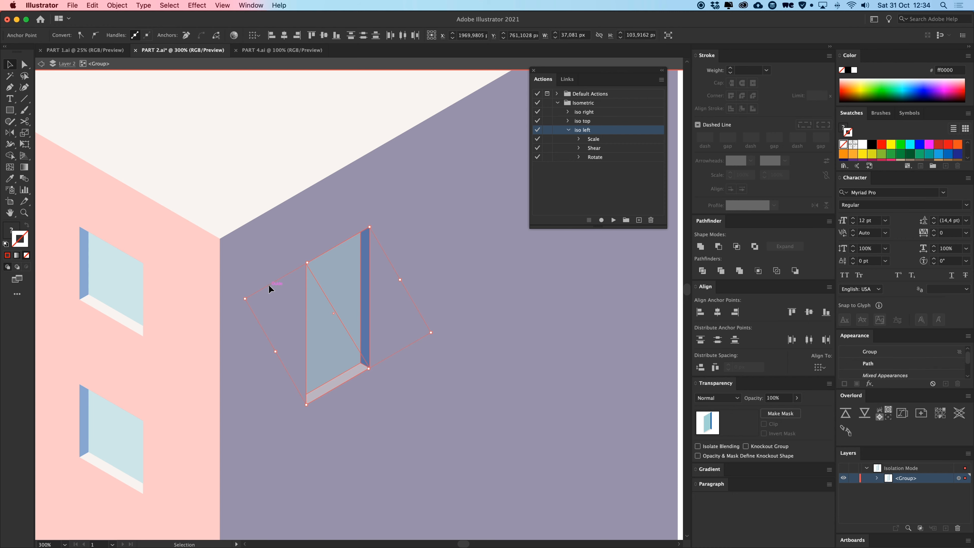
Step: Duplicate the tall window directly beneath itself so that the copy touches the first window's sill
{"action": "key", "text": "v"}
{"action": "left_click", "coordinate": [270, 285]}
{"action": "scroll", "coordinate": [443, 302], "scroll_direction": "down", "scroll_amount": 5}
{"action": "left_click_drag", "start_coordinate": [357, 176], "coordinate": [371, 304]}
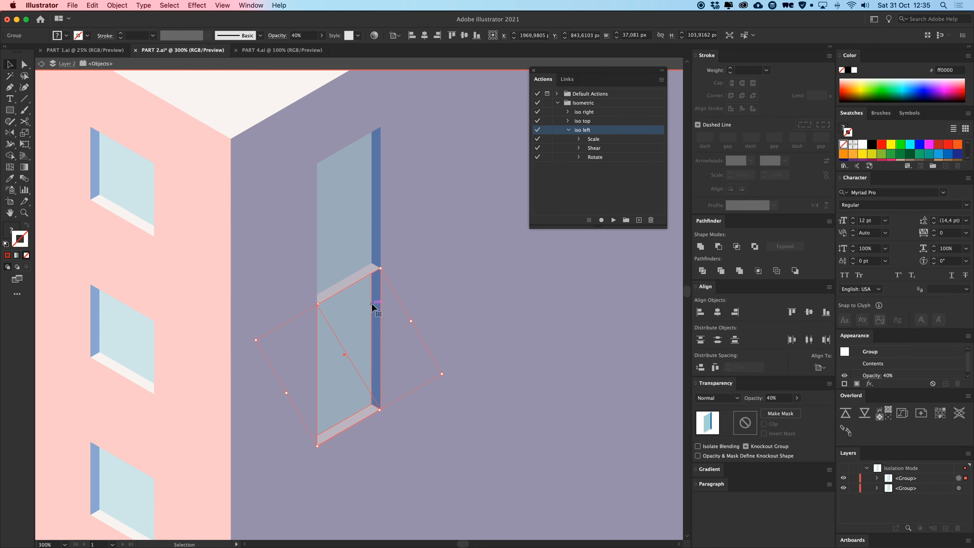
Step: Repeat the window duplication down the dark wall until the column reaches close to the building's base
{"action": "key", "text": "super+minus"}
{"action": "key", "text": "super+minus"}
{"action": "key", "text": "super+minus"}
{"action": "key", "text": "super+d"}
{"action": "key", "text": "super+d"}
{"action": "key", "text": "super+d"}
{"action": "key", "text": "super+d"}
{"action": "left_click_drag", "start_coordinate": [417, 426], "coordinate": [417, 359]}
{"action": "key", "text": "super+minus"}
{"action": "key", "text": "super+minus"}
{"action": "key", "text": "super+d"}
{"action": "key", "text": "super+d"}
{"action": "key", "text": "super+d"}
{"action": "key", "text": "super+d"}
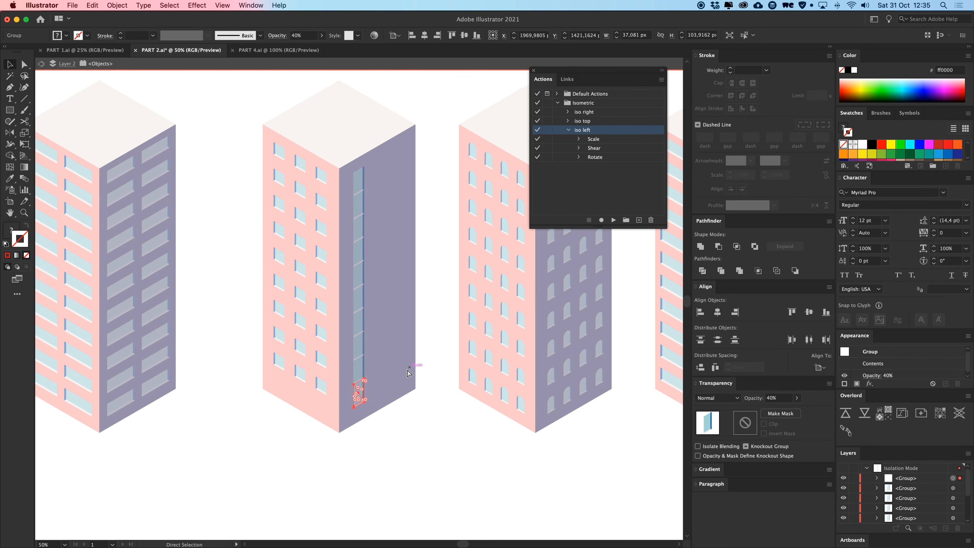
{"action": "key", "text": "super+d"}
{"action": "key", "text": "super+d"}
{"action": "key", "text": "super+d"}
Step: Narrow the whole window column along the wall's slope and nudge it 40 px away from the building's inner corner and slightly up
{"action": "left_click_drag", "start_coordinate": [399, 493], "coordinate": [328, 155]}
{"action": "left_click_drag", "start_coordinate": [428, 439], "coordinate": [410, 373]}
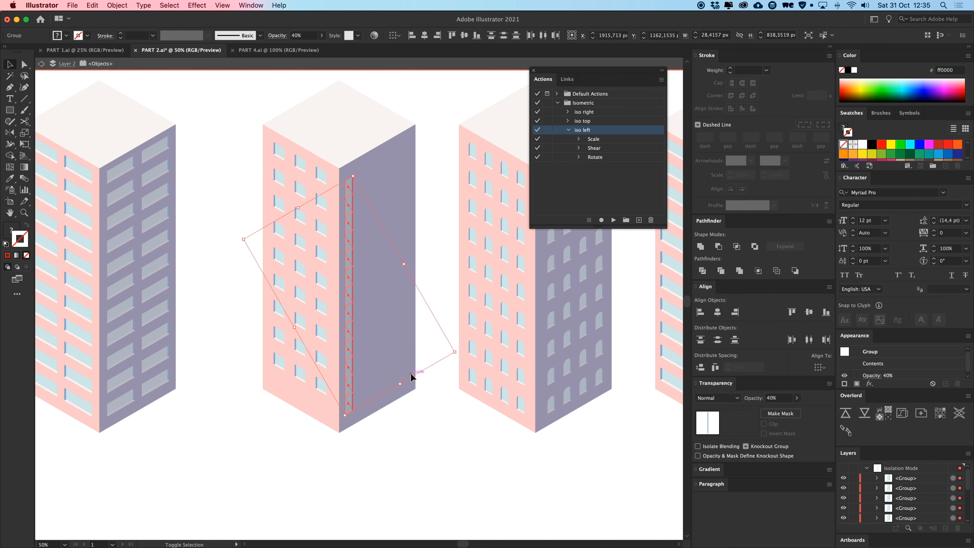
{"action": "key", "text": "shift+Right"}
{"action": "key", "text": "shift+Right"}
{"action": "key", "text": "shift+Right"}
{"action": "key", "text": "shift+Up"}
{"action": "key", "text": "shift+Up"}
{"action": "key", "text": "shift+Left"}
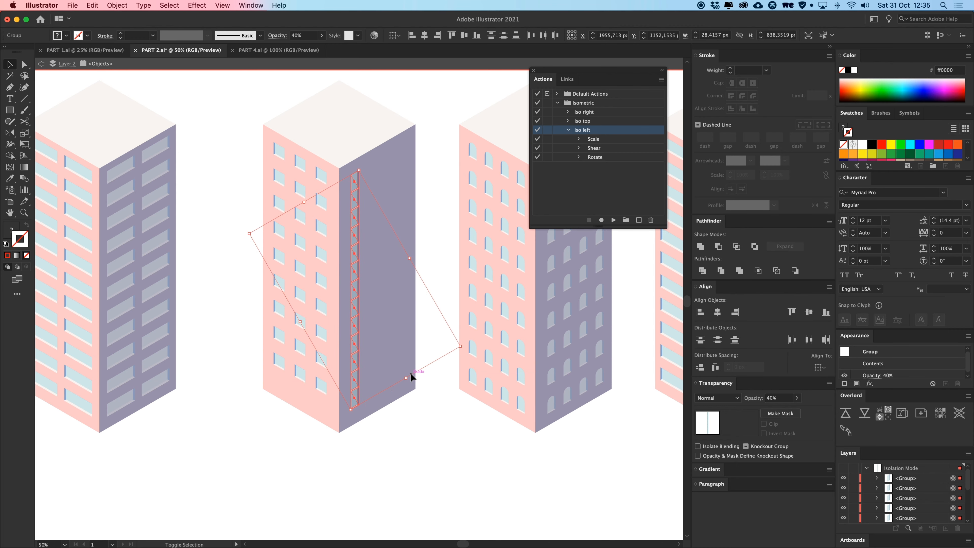
Step: Group the windows of the narrow column, deselect it, and show the isometric guides
{"action": "left_click_drag", "start_coordinate": [412, 341], "coordinate": [404, 376]}
{"action": "key", "text": "super+equal"}
{"action": "key", "text": "super+equal"}
{"action": "key", "text": "super+g"}
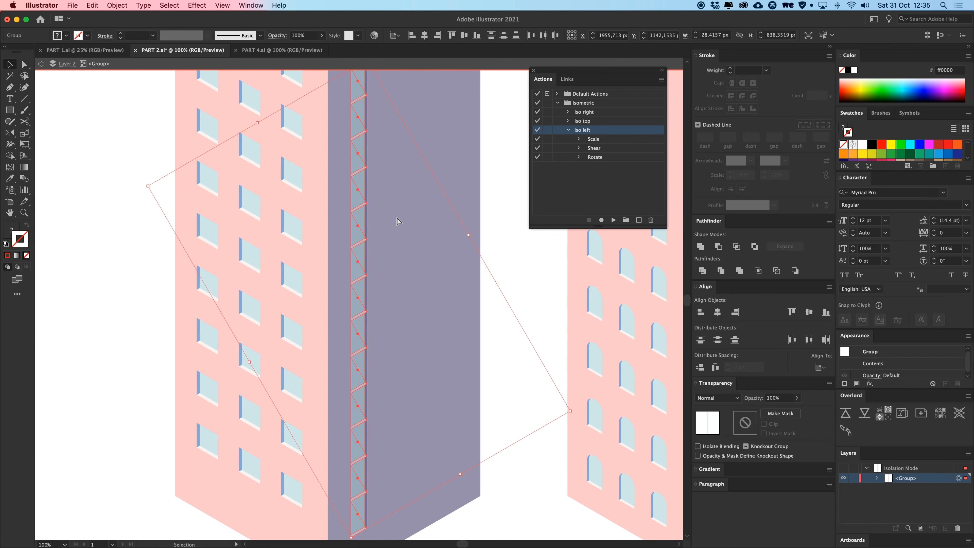
{"action": "scroll", "coordinate": [371, 242], "scroll_direction": "up", "scroll_amount": 4}
{"action": "scroll", "coordinate": [371, 242], "scroll_direction": "right", "scroll_amount": 2}
{"action": "left_click", "coordinate": [345, 217]}
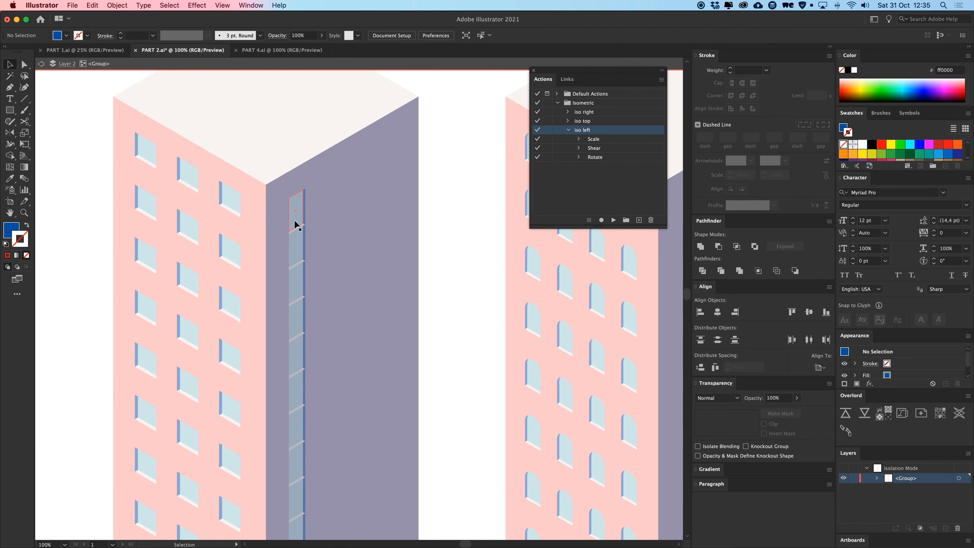
{"action": "key", "text": "super+semicolon"}
{"action": "scroll", "coordinate": [296, 220], "scroll_direction": "up", "scroll_amount": 4}
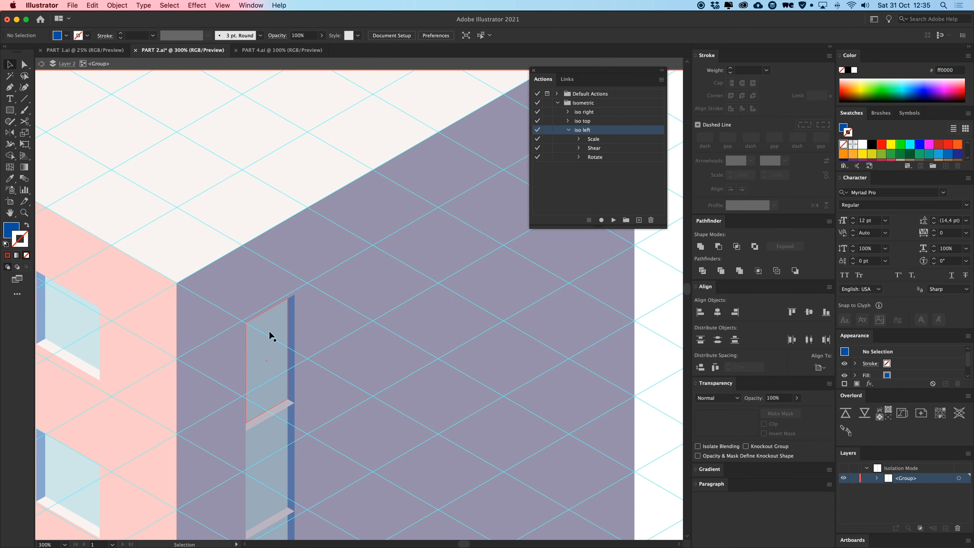
{"action": "left_click_drag", "start_coordinate": [269, 331], "coordinate": [362, 279]}
{"action": "key", "text": "super+z"}
{"action": "left_click", "coordinate": [295, 395]}
{"action": "left_click_drag", "start_coordinate": [295, 395], "coordinate": [292, 437]}
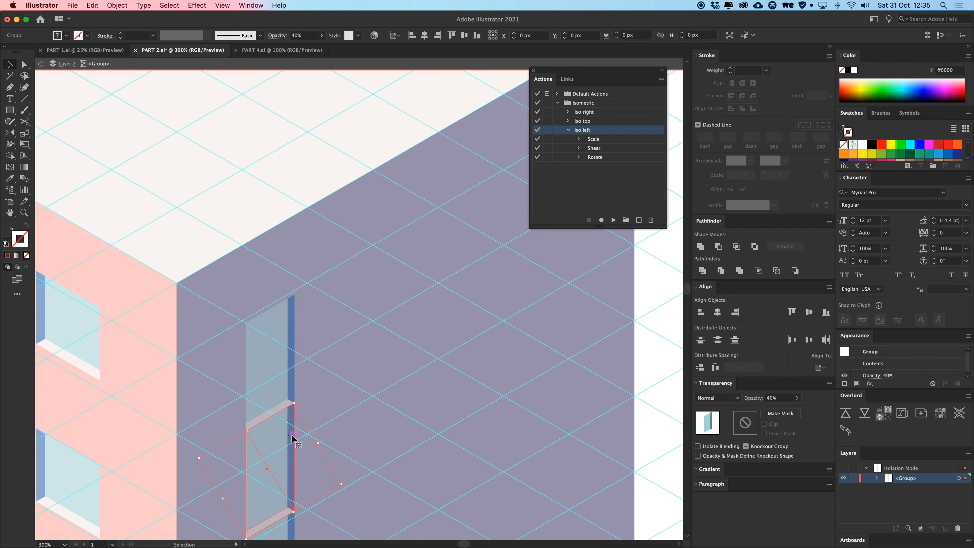
{"action": "key", "text": "super+d"}
{"action": "key", "text": "super+d"}
{"action": "key", "text": "super+d"}
{"action": "key", "text": "super+d"}
Step: Copy the window column up the wall's slope along the isometric guides and repeat the copy to make four evenly spaced columns
{"action": "key", "text": "super+a"}
{"action": "left_click_drag", "start_coordinate": [275, 336], "coordinate": [373, 289]}
{"action": "scroll", "coordinate": [373, 290], "scroll_direction": "right", "scroll_amount": 5}
{"action": "key", "text": "super+d"}
{"action": "key", "text": "super+d"}
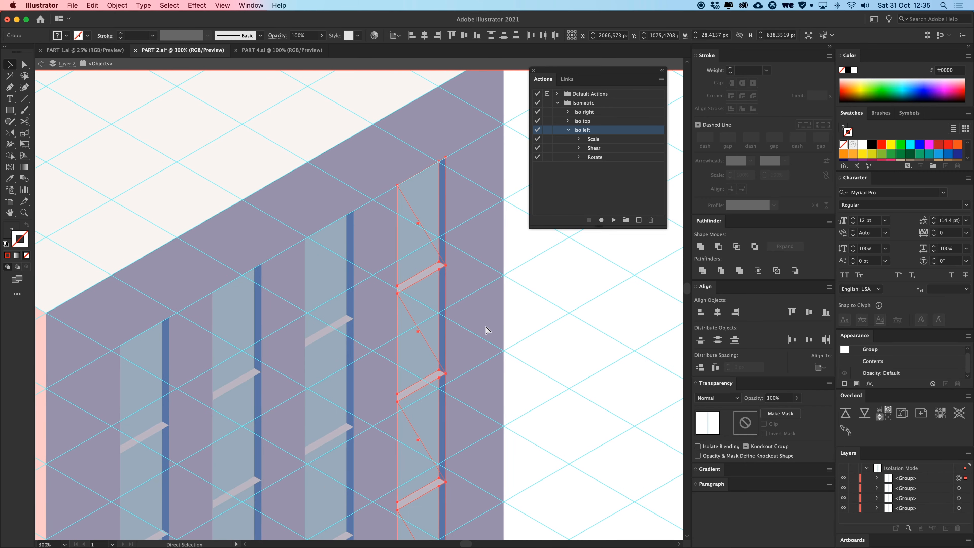
Step: Exit isolation mode with the four window columns in place and hide the guides
{"action": "key", "text": "super+minus"}
{"action": "key", "text": "super+minus"}
{"action": "key", "text": "super+minus"}
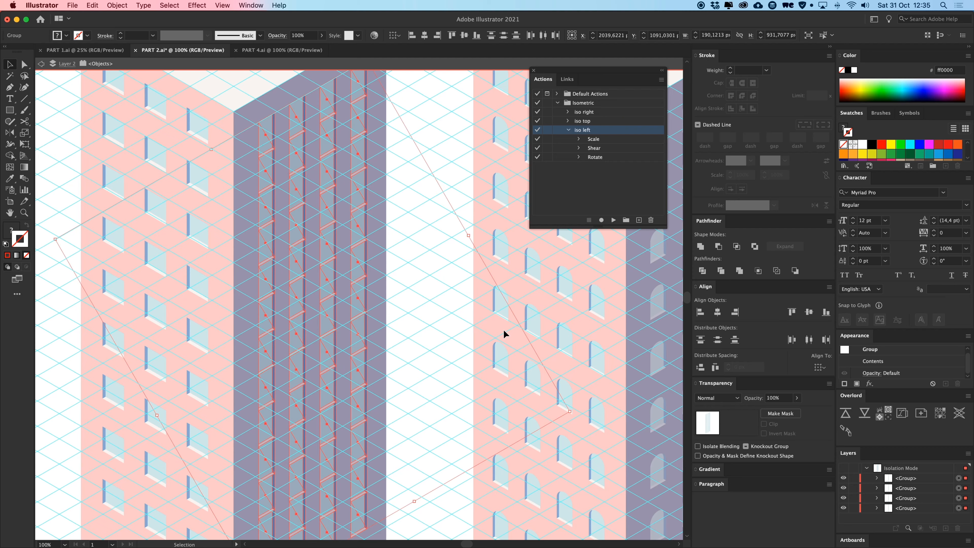
{"action": "double_click", "coordinate": [449, 306]}
{"action": "key", "text": "super+semicolon"}
{"action": "key", "text": "super+minus"}
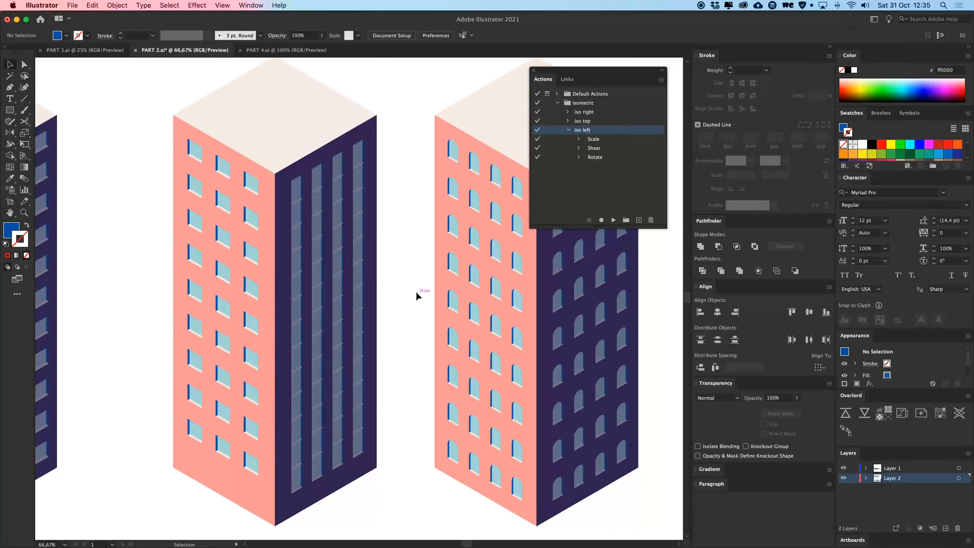
Step: Review the window patterns across the whole row of buildings on the artboard
{"action": "scroll", "coordinate": [416, 292], "scroll_direction": "up", "scroll_amount": 3}
{"action": "scroll", "coordinate": [416, 293], "scroll_direction": "left", "scroll_amount": 3}
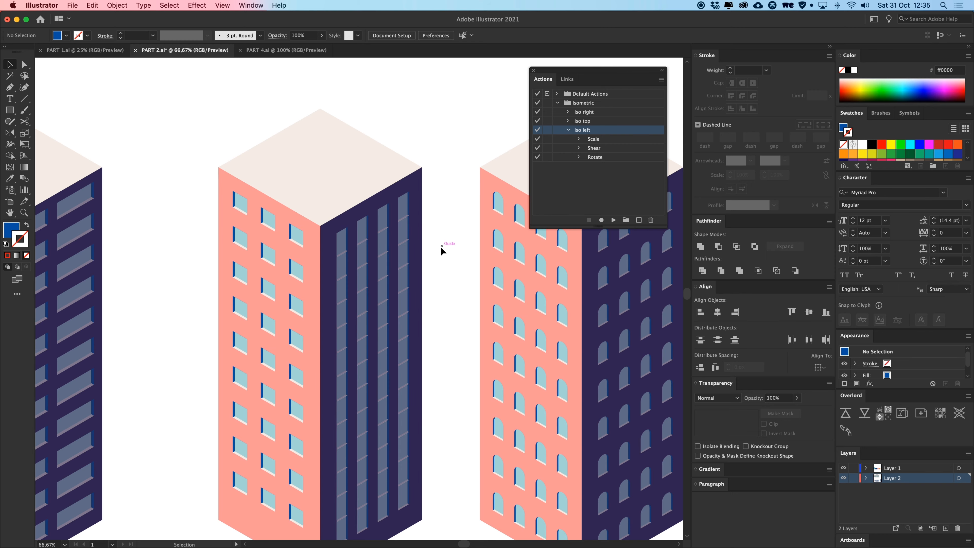
{"action": "key", "text": "super+minus"}
{"action": "key", "text": "super+minus"}
{"action": "key", "text": "super+minus"}
{"action": "scroll", "coordinate": [441, 250], "scroll_direction": "up", "scroll_amount": 3}
{"action": "scroll", "coordinate": [383, 246], "scroll_direction": "right", "scroll_amount": 2}
{"action": "scroll", "coordinate": [353, 242], "scroll_direction": "left", "scroll_amount": 1}
{"action": "scroll", "coordinate": [352, 242], "scroll_direction": "down", "scroll_amount": 1}
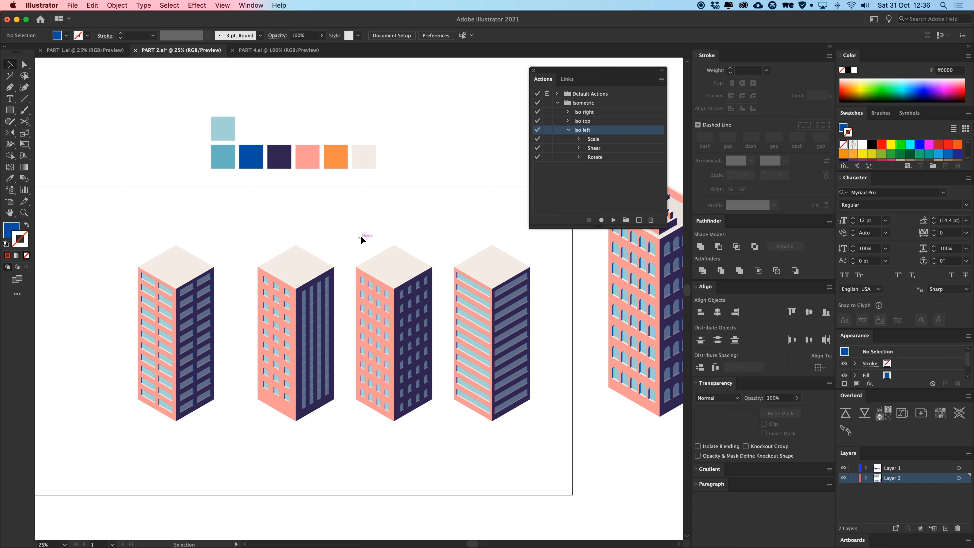
Step: Scale down the seven colour swatches and move them onto the artboard just above the buildings
{"action": "scroll", "coordinate": [322, 233], "scroll_direction": "up", "scroll_amount": 3}
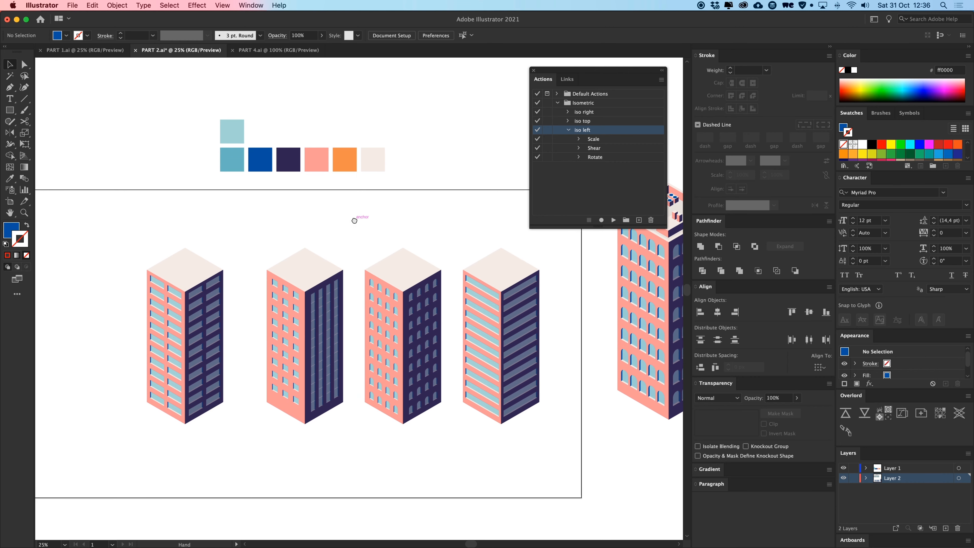
{"action": "scroll", "coordinate": [356, 223], "scroll_direction": "up", "scroll_amount": 2}
{"action": "scroll", "coordinate": [398, 249], "scroll_direction": "up", "scroll_amount": 5}
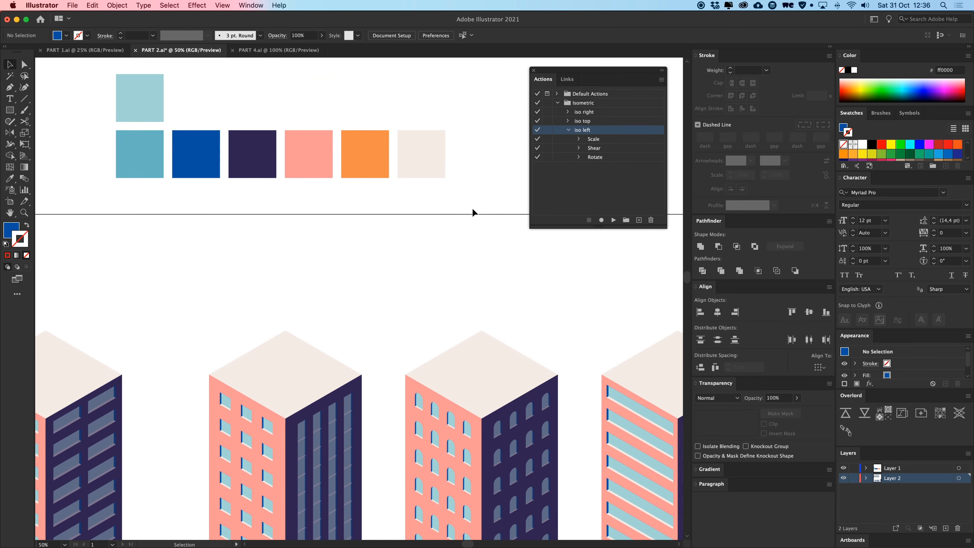
{"action": "left_click_drag", "start_coordinate": [472, 211], "coordinate": [131, 87]}
{"action": "left_click_drag", "start_coordinate": [445, 74], "coordinate": [229, 142]}
{"action": "left_click_drag", "start_coordinate": [202, 174], "coordinate": [271, 280]}
{"action": "left_click", "coordinate": [251, 101]}
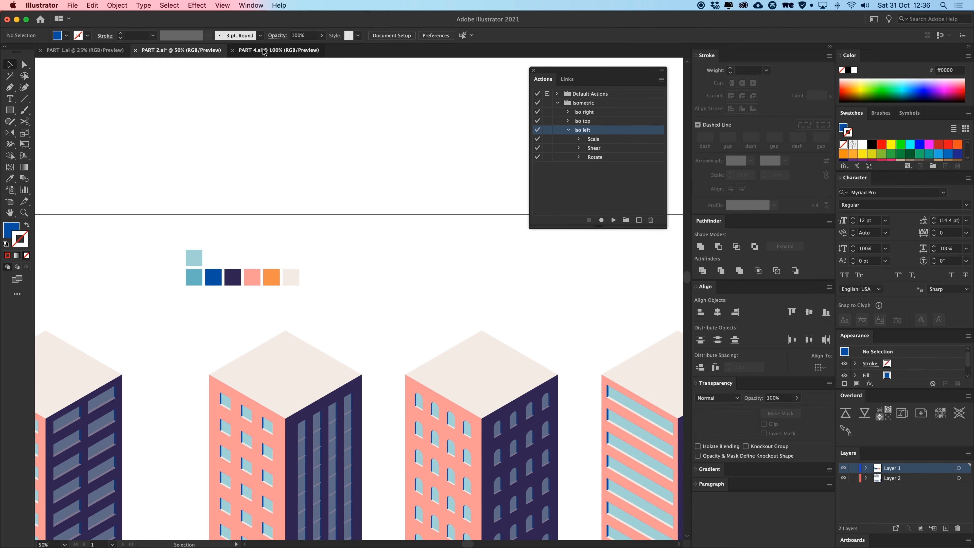
Step: Switch to the PART 4 document and examine the colour combinations, window frames and roof details of its buildings
{"action": "left_click", "coordinate": [278, 50]}
{"action": "left_click_drag", "start_coordinate": [206, 126], "coordinate": [428, 391]}
{"action": "left_click_drag", "start_coordinate": [244, 141], "coordinate": [407, 332]}
{"action": "left_click_drag", "start_coordinate": [361, 142], "coordinate": [374, 270]}
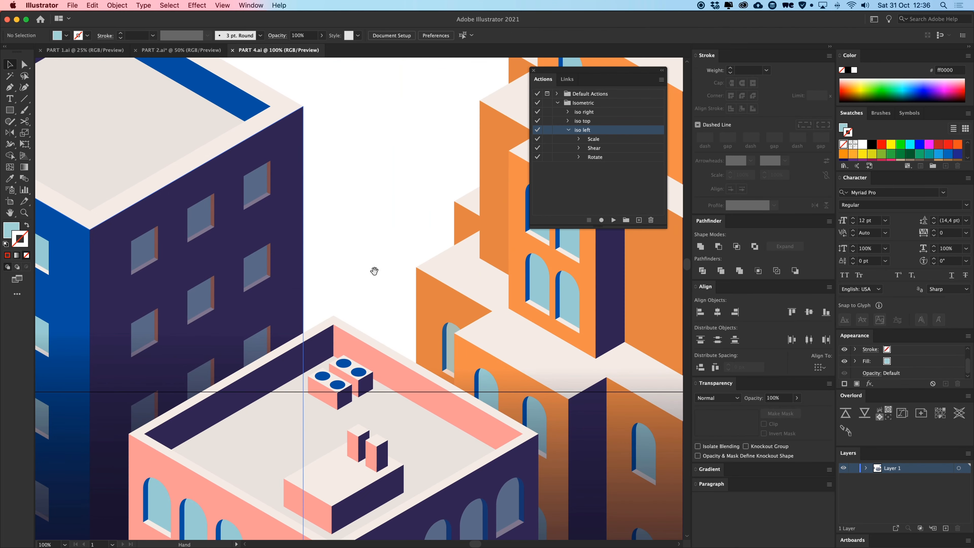
{"action": "left_click_drag", "start_coordinate": [145, 216], "coordinate": [289, 255]}
{"action": "left_click_drag", "start_coordinate": [184, 250], "coordinate": [444, 265]}
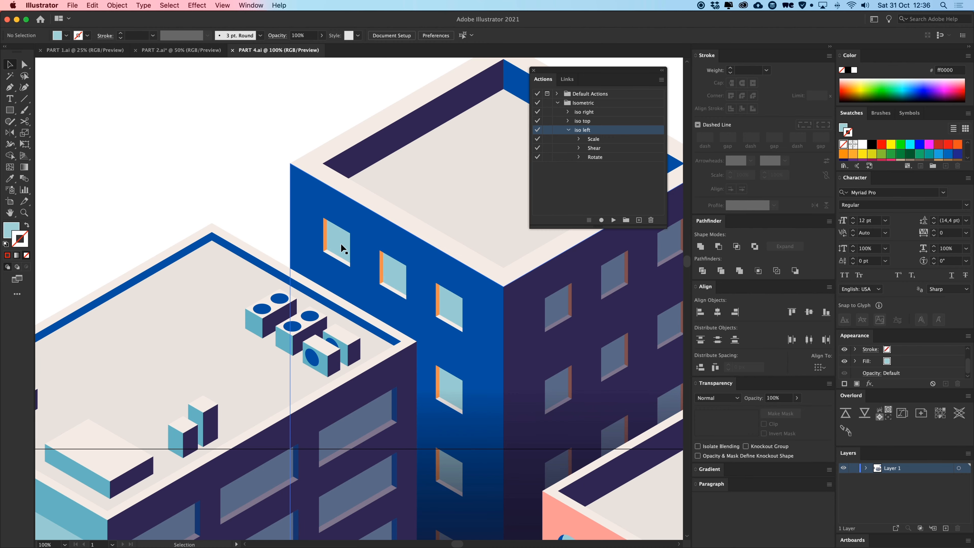
{"action": "scroll", "coordinate": [383, 207], "scroll_direction": "right", "scroll_amount": 3}
{"action": "scroll", "coordinate": [383, 207], "scroll_direction": "down", "scroll_amount": 1}
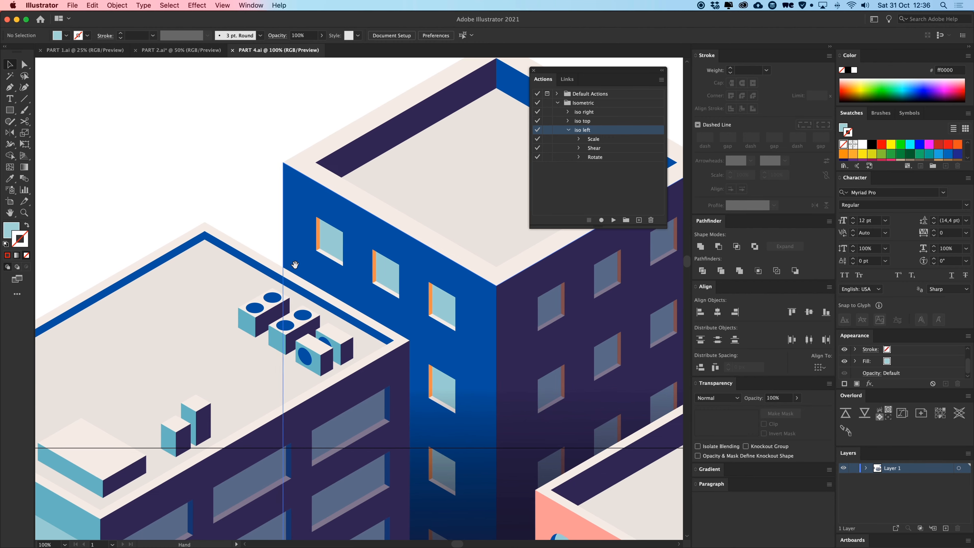
{"action": "key", "text": "super+minus"}
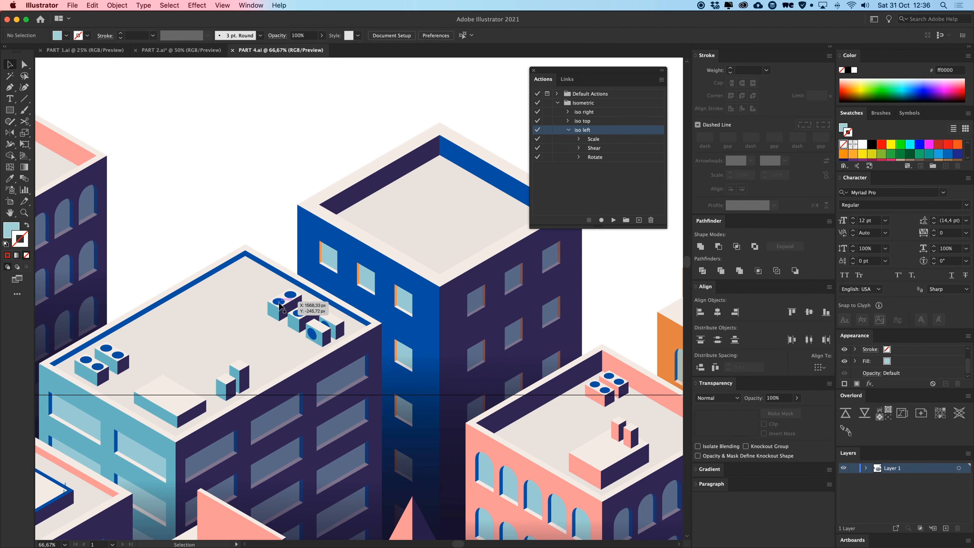
{"action": "scroll", "coordinate": [303, 301], "scroll_direction": "left", "scroll_amount": 5}
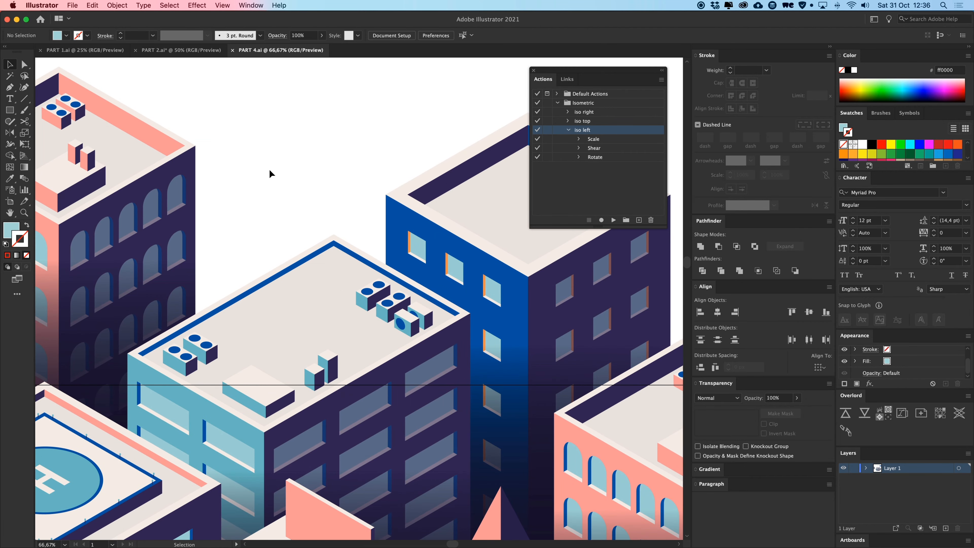
{"action": "key", "text": "space"}
{"action": "left_click_drag", "start_coordinate": [173, 398], "coordinate": [252, 351]}
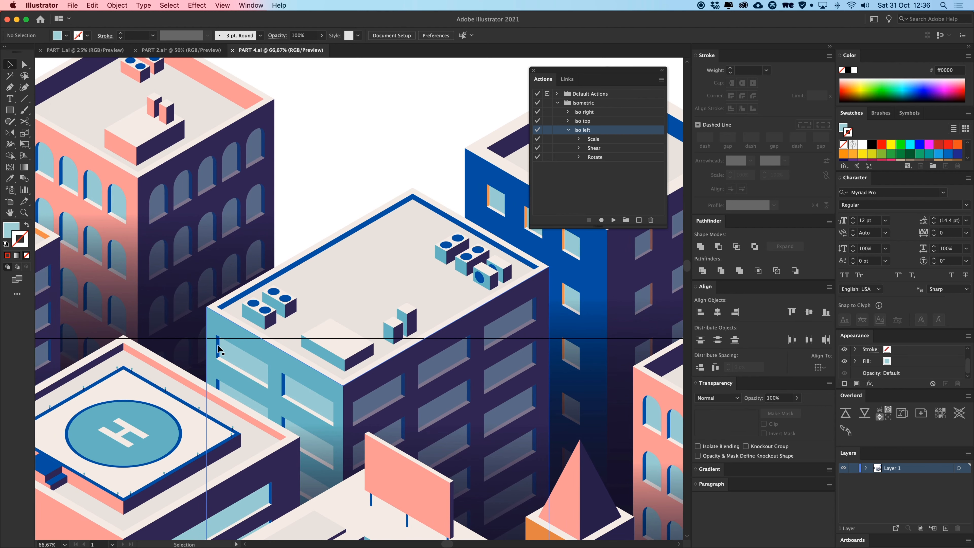
Step: Examine the wall, window frame and roof colour combinations of the buildings across the whole PART 4 city illustration
{"action": "scroll", "coordinate": [218, 348], "scroll_direction": "right", "scroll_amount": 5}
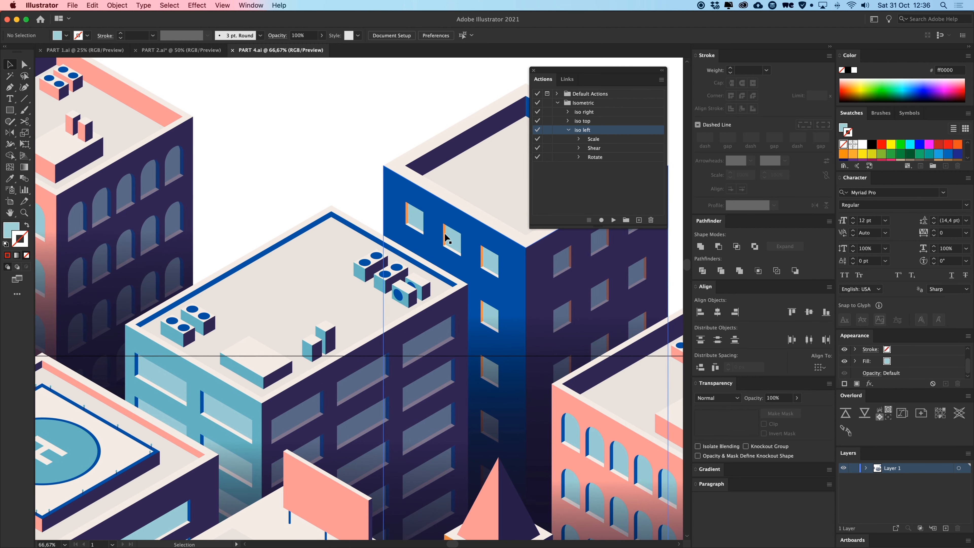
{"action": "key", "text": "super+minus"}
{"action": "key", "text": "super+minus"}
{"action": "key", "text": "super+minus"}
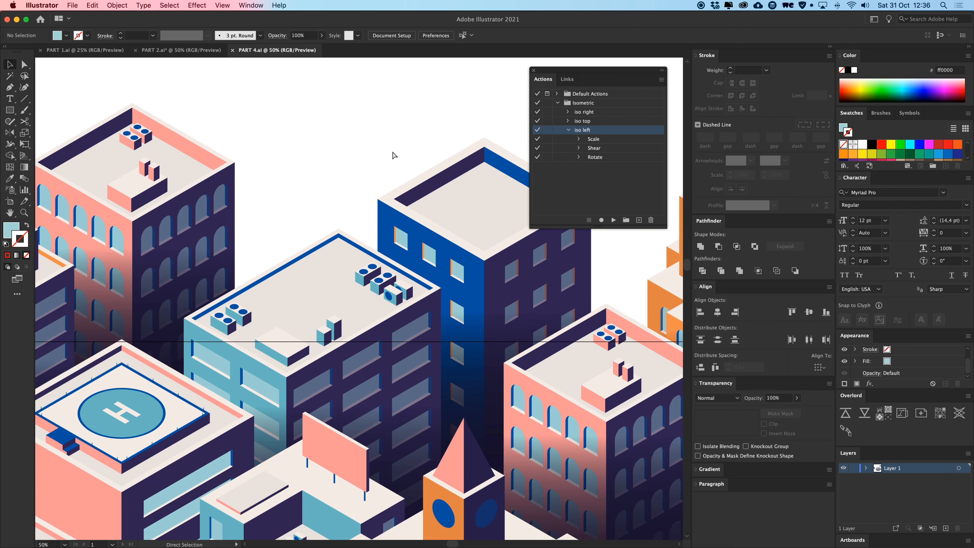
{"action": "key", "text": "space"}
{"action": "left_click_drag", "start_coordinate": [429, 420], "coordinate": [356, 292]}
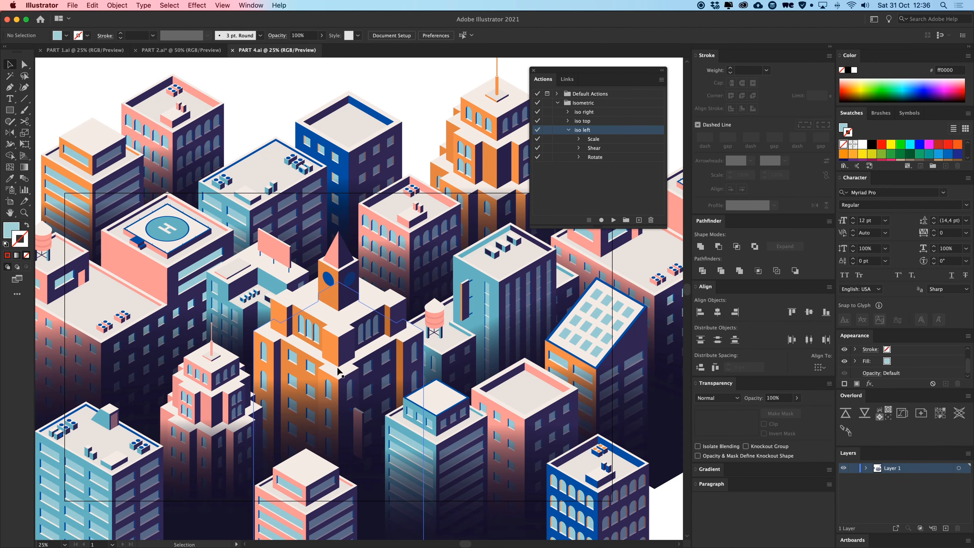
{"action": "scroll", "coordinate": [256, 310], "scroll_direction": "left", "scroll_amount": 4}
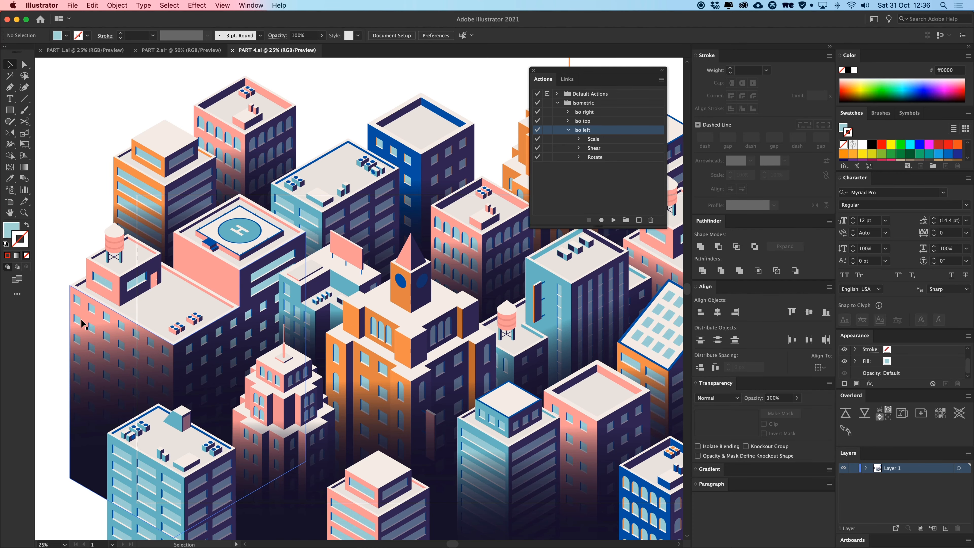
{"action": "key", "text": "super+minus"}
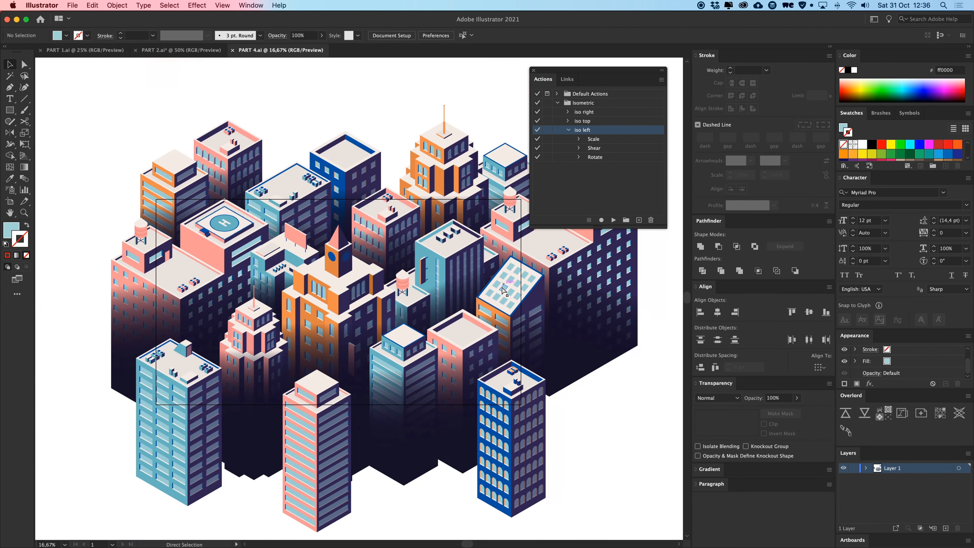
{"action": "left_click_drag", "start_coordinate": [503, 291], "coordinate": [485, 300]}
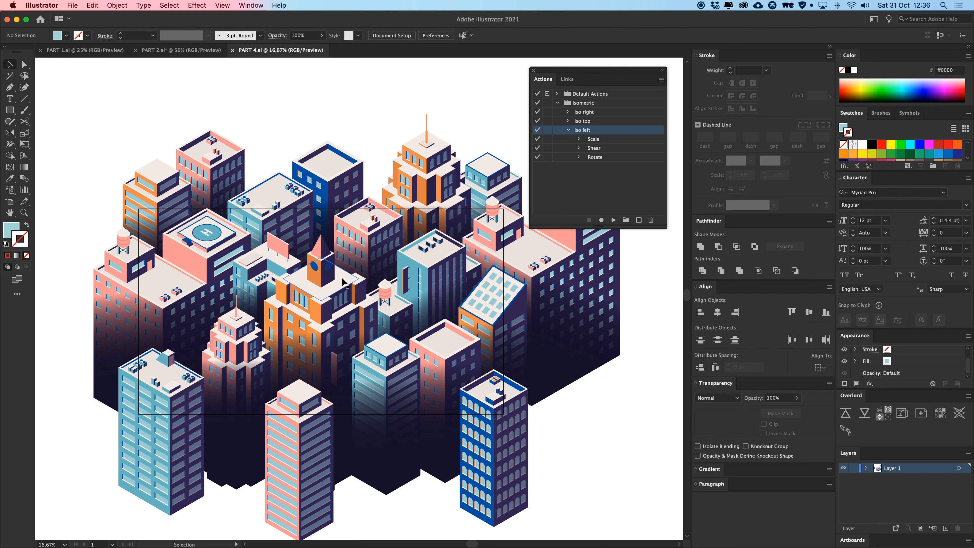
Step: Switch to the PART 2 document and recolour the light-side wall of the building with square windows using the orange swatch
{"action": "left_click", "coordinate": [177, 50]}
{"action": "left_click_drag", "start_coordinate": [393, 331], "coordinate": [399, 220]}
{"action": "key", "text": "a"}
{"action": "left_click", "coordinate": [306, 257]}
{"action": "key", "text": "i"}
{"action": "left_click", "coordinate": [312, 122]}
Step: Recolour the light-side wall of the arched-window building with the darker teal swatch and deselect it
{"action": "key", "text": "a"}
{"action": "left_click", "coordinate": [484, 345]}
{"action": "key", "text": "i"}
{"action": "left_click", "coordinate": [237, 122]}
{"action": "left_click_drag", "start_coordinate": [443, 141], "coordinate": [336, 142]}
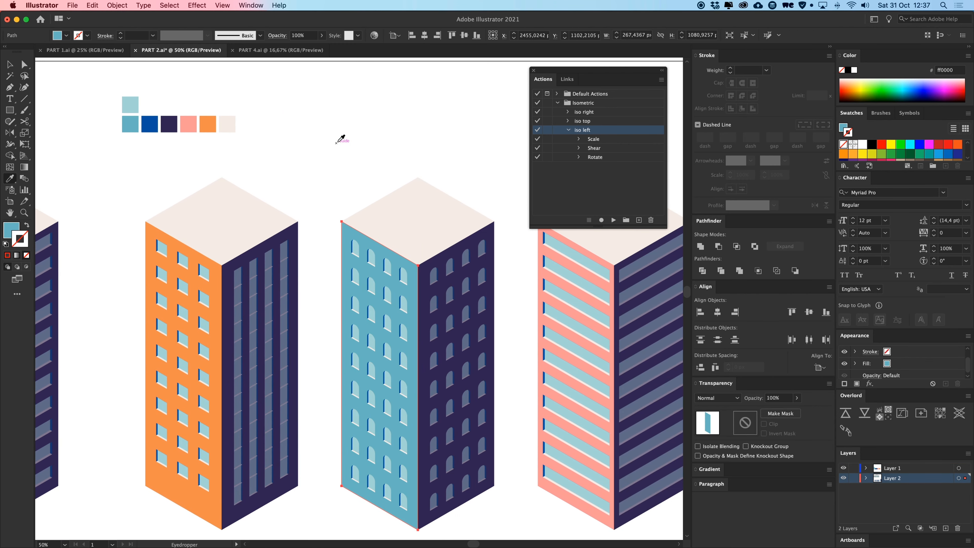
{"action": "key", "text": "v"}
{"action": "left_click", "coordinate": [339, 142]}
{"action": "key", "text": "super+minus"}
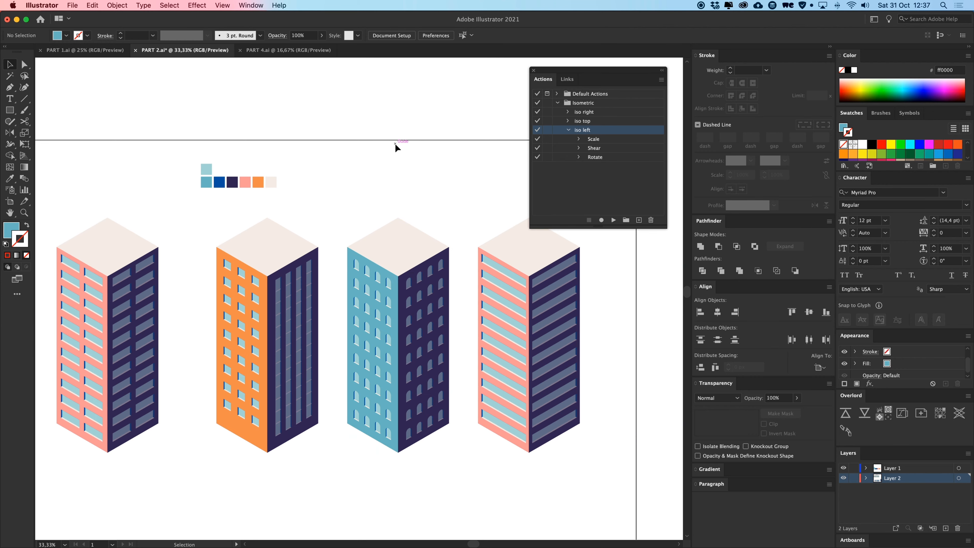
Step: Duplicate the pink building with two columns of wide windows and place the copy beside it at the start of the row
{"action": "left_click_drag", "start_coordinate": [392, 164], "coordinate": [420, 177]}
{"action": "left_click_drag", "start_coordinate": [453, 229], "coordinate": [456, 233]}
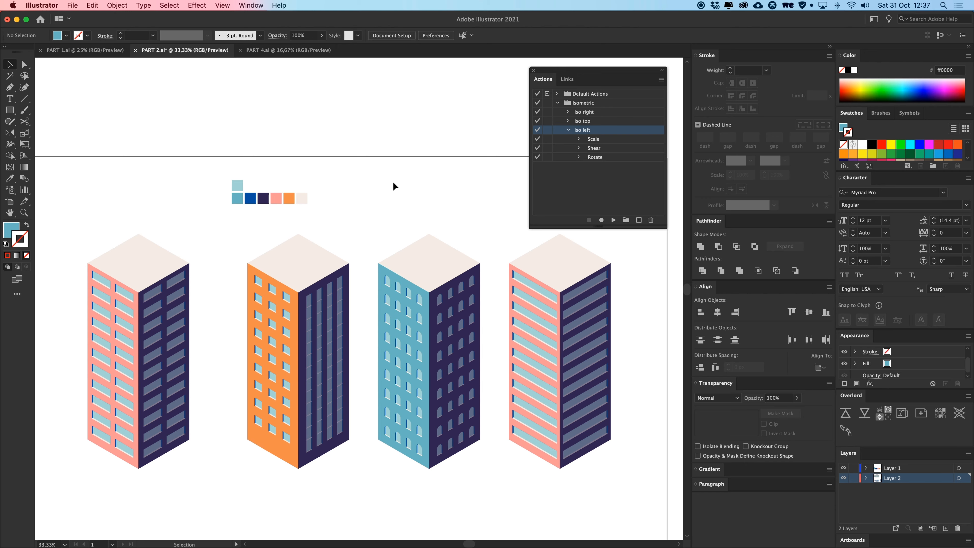
{"action": "scroll", "coordinate": [299, 303], "scroll_direction": "left", "scroll_amount": 10}
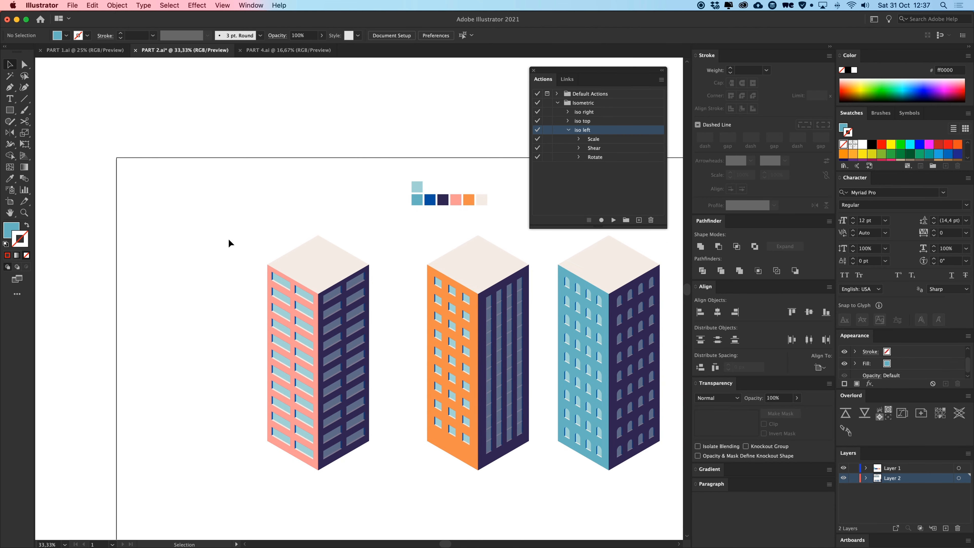
{"action": "left_click_drag", "start_coordinate": [229, 242], "coordinate": [230, 407]}
Step: Recolour the duplicated building's pink wall with the blue swatch and deselect it
{"action": "key", "text": "a"}
{"action": "left_click", "coordinate": [137, 274]}
{"action": "key", "text": "i"}
{"action": "left_click", "coordinate": [430, 202]}
{"action": "key", "text": "v"}
{"action": "left_click", "coordinate": [213, 208]}
{"action": "left_click_drag", "start_coordinate": [218, 217], "coordinate": [355, 229]}
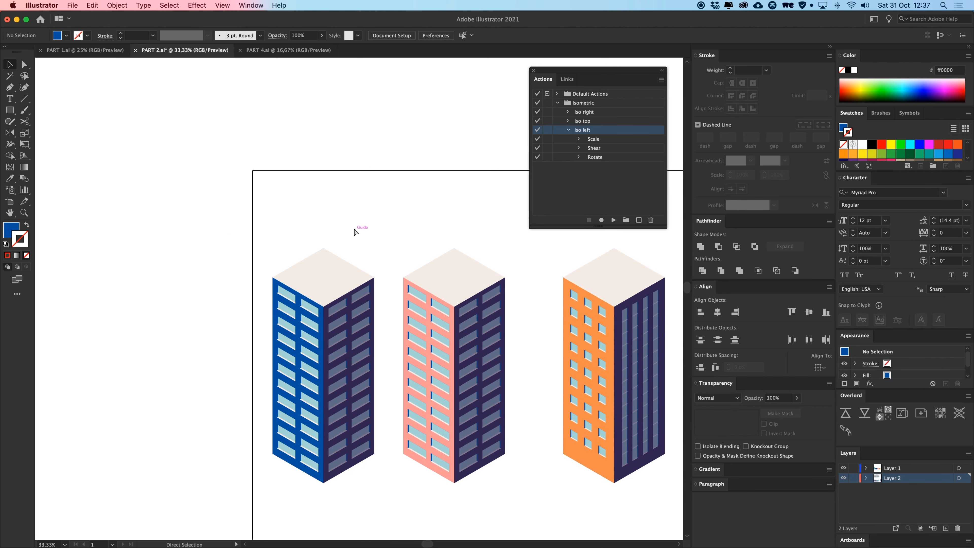
Step: Isolate the window group on the blue wall and select all its blue window recesses by fill colour, using Magic Wand with tolerance 1
{"action": "key", "text": "super+equal"}
{"action": "key", "text": "super+equal"}
{"action": "key", "text": "super+equal"}
{"action": "key", "text": "super+equal"}
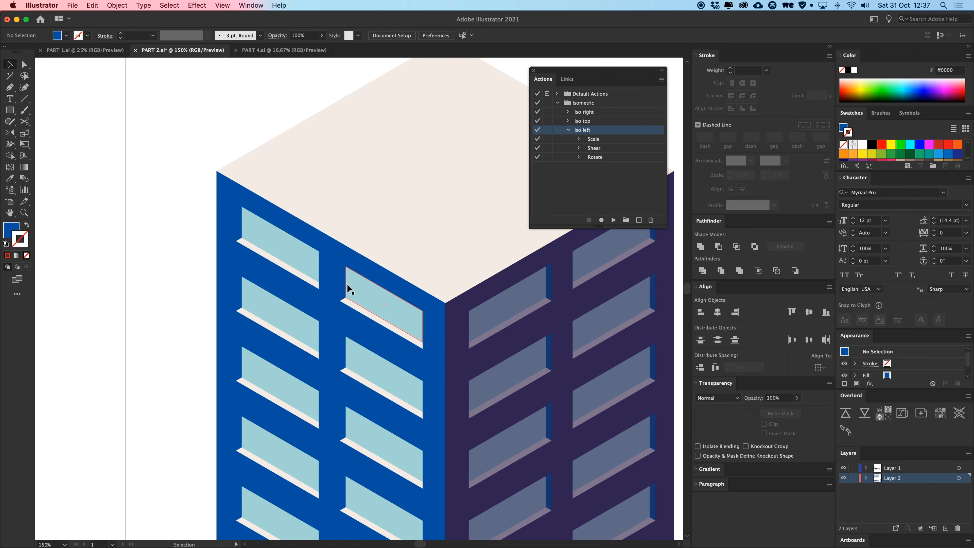
{"action": "double_click", "coordinate": [346, 284]}
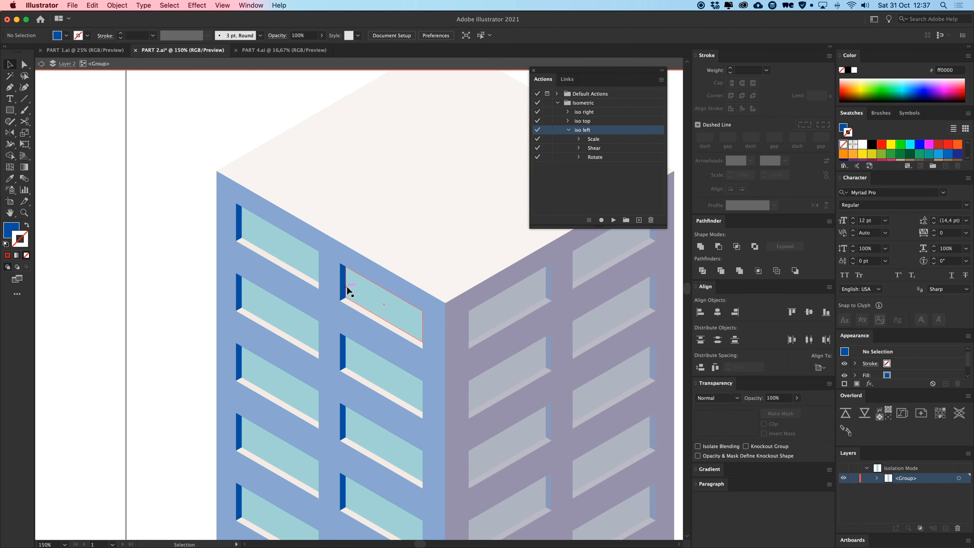
{"action": "double_click", "coordinate": [10, 76]}
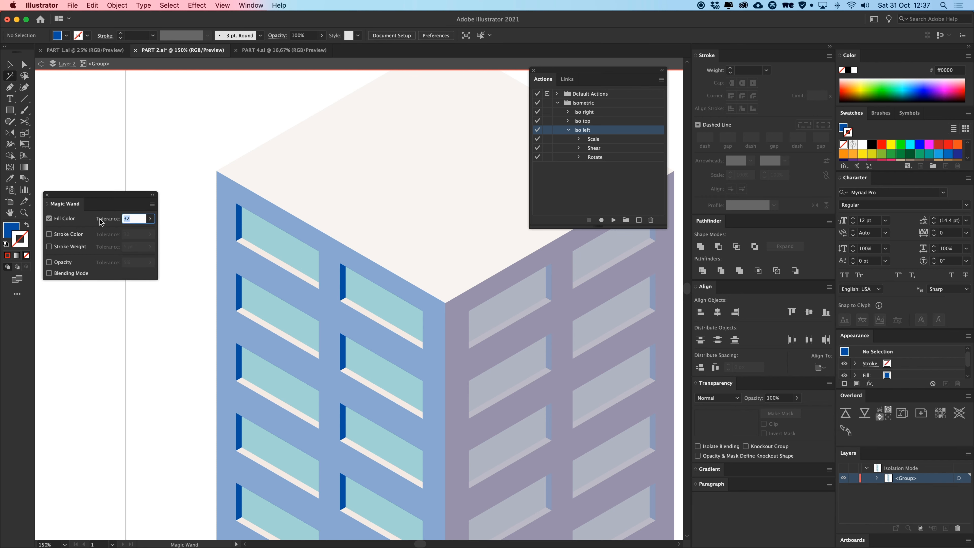
{"action": "left_click", "coordinate": [239, 220]}
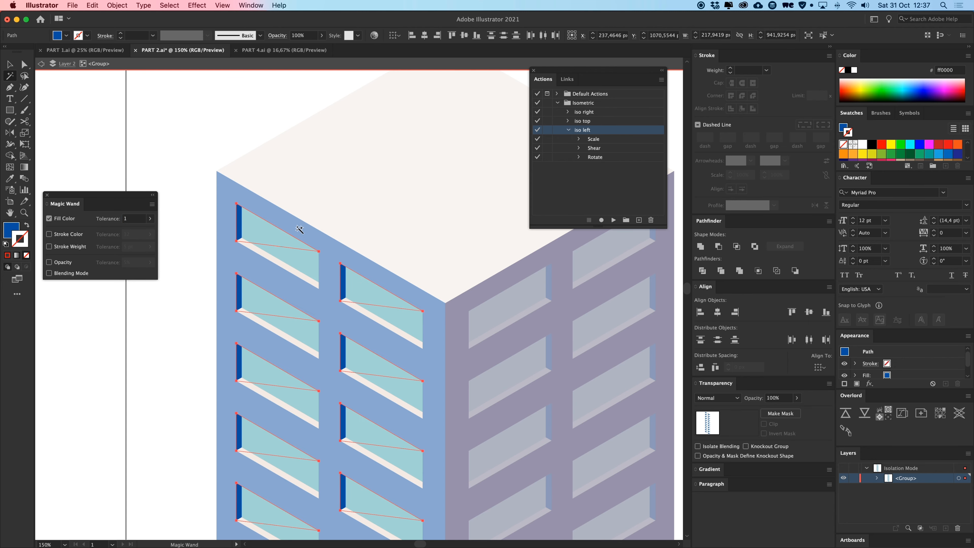
{"action": "key", "text": "super+minus"}
{"action": "key", "text": "super+minus"}
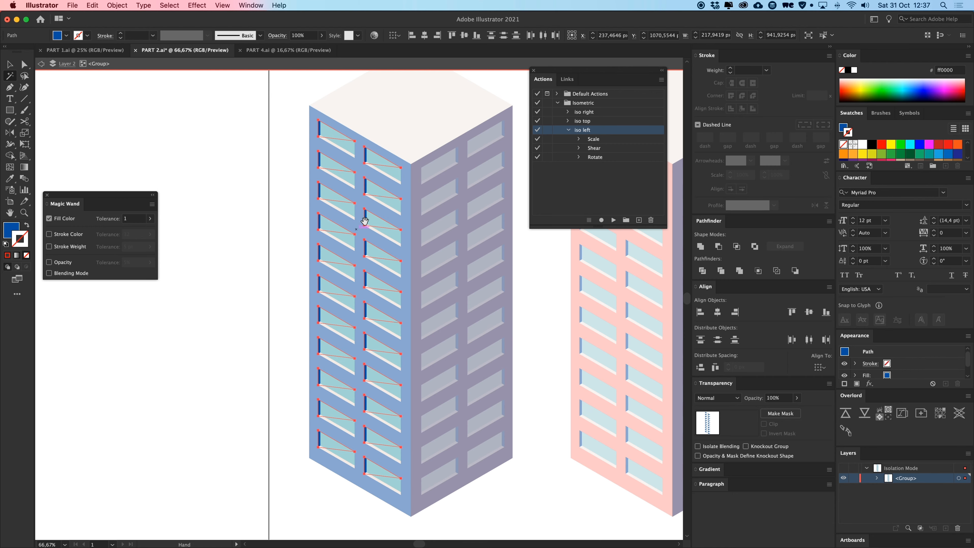
{"action": "left_click_drag", "start_coordinate": [364, 221], "coordinate": [318, 241]}
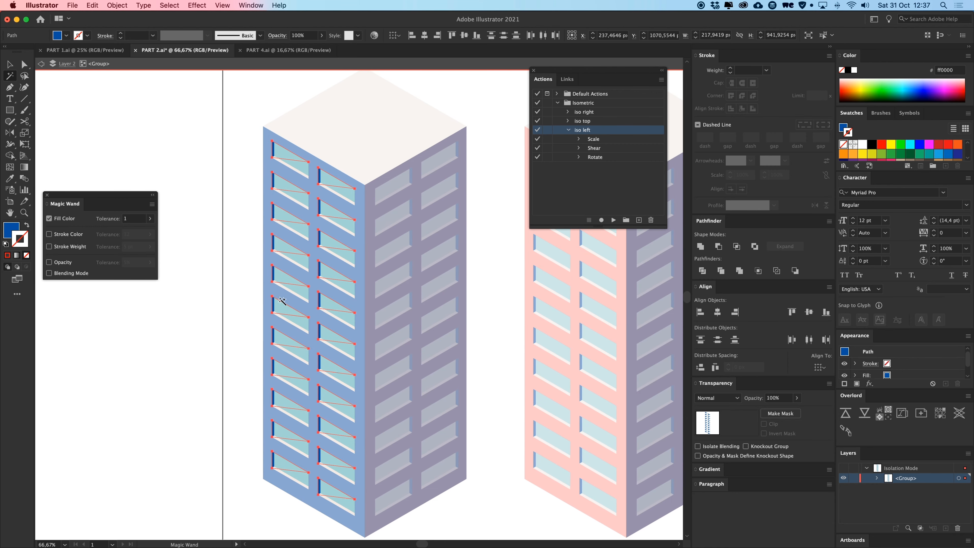
Step: Recolour the selected window recesses on the blue wall with the orange swatch and exit isolation mode
{"action": "left_click", "coordinate": [11, 229]}
{"action": "left_click_drag", "start_coordinate": [384, 211], "coordinate": [221, 319]}
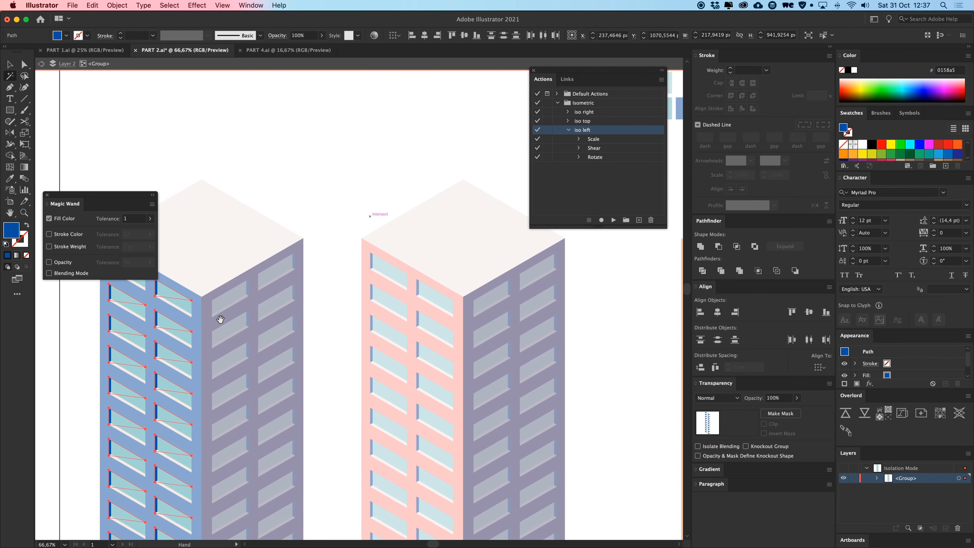
{"action": "left_click_drag", "start_coordinate": [318, 221], "coordinate": [285, 292]}
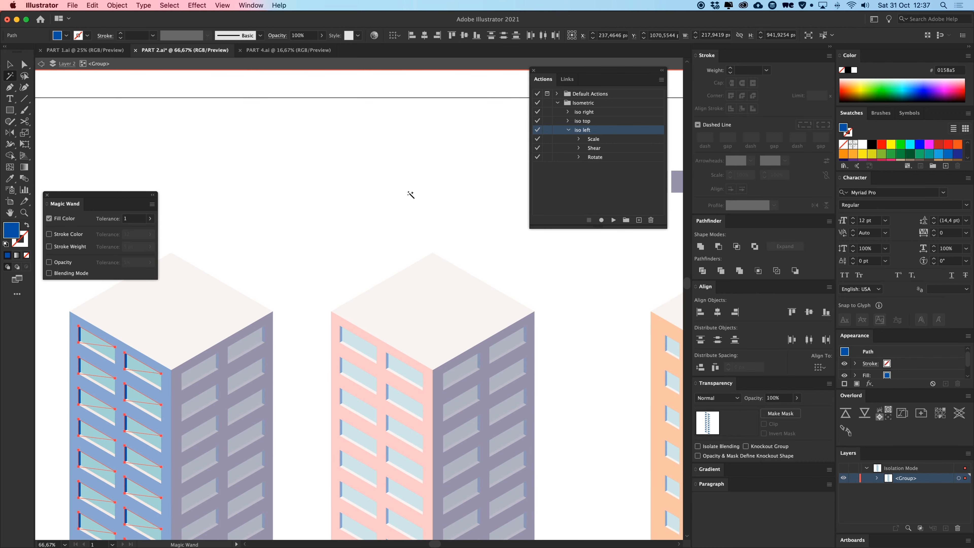
{"action": "left_click_drag", "start_coordinate": [411, 195], "coordinate": [245, 258]}
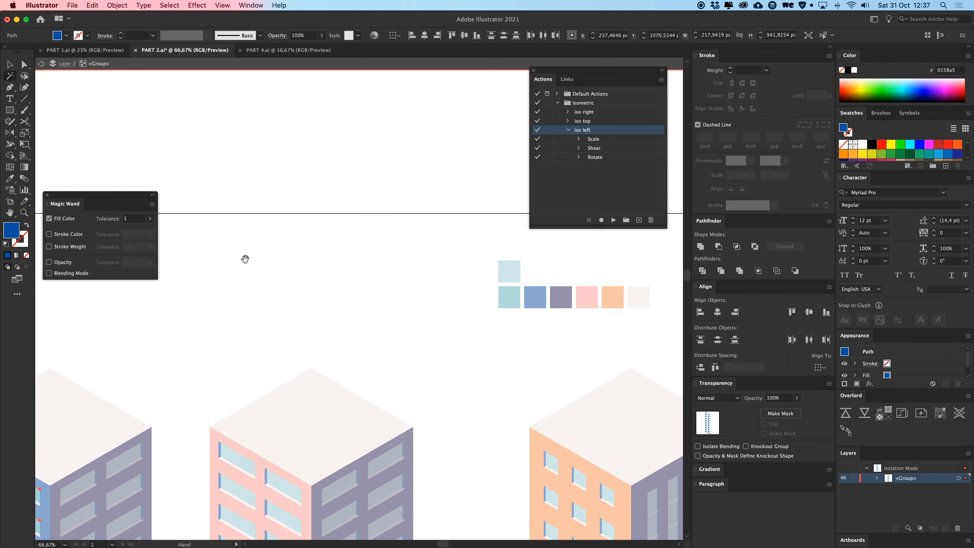
{"action": "left_click", "coordinate": [10, 179]}
{"action": "left_click_drag", "start_coordinate": [588, 272], "coordinate": [494, 249]}
{"action": "left_click", "coordinate": [526, 270]}
{"action": "left_click_drag", "start_coordinate": [307, 270], "coordinate": [440, 139]}
{"action": "key", "text": "v"}
{"action": "double_click", "coordinate": [256, 119]}
{"action": "left_click_drag", "start_coordinate": [297, 164], "coordinate": [271, 87]}
Step: Check the colours in PART 4, return to PART 2 and select the blue window recesses on the copied building's dark wall with Magic Wand
{"action": "left_click", "coordinate": [287, 50]}
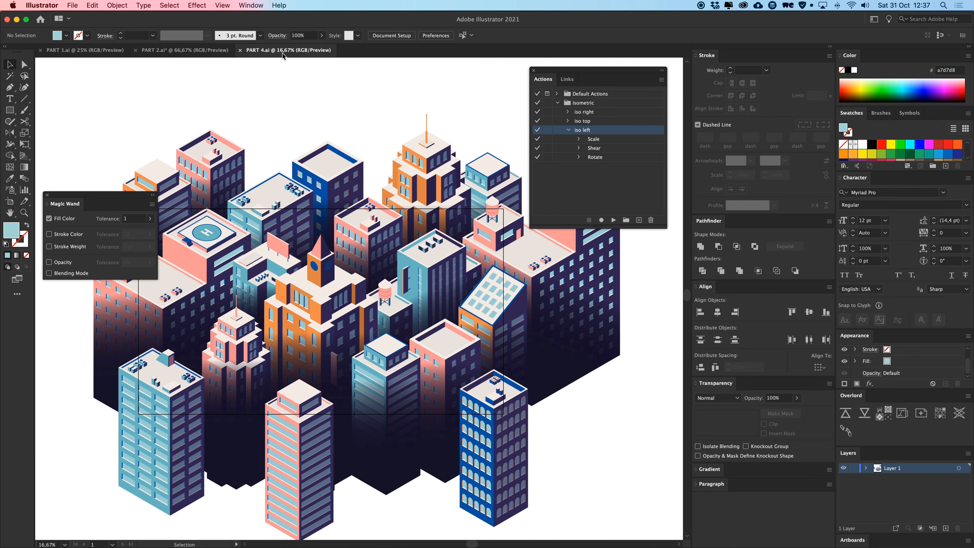
{"action": "left_click_drag", "start_coordinate": [363, 174], "coordinate": [362, 188]}
{"action": "left_click", "coordinate": [215, 50]}
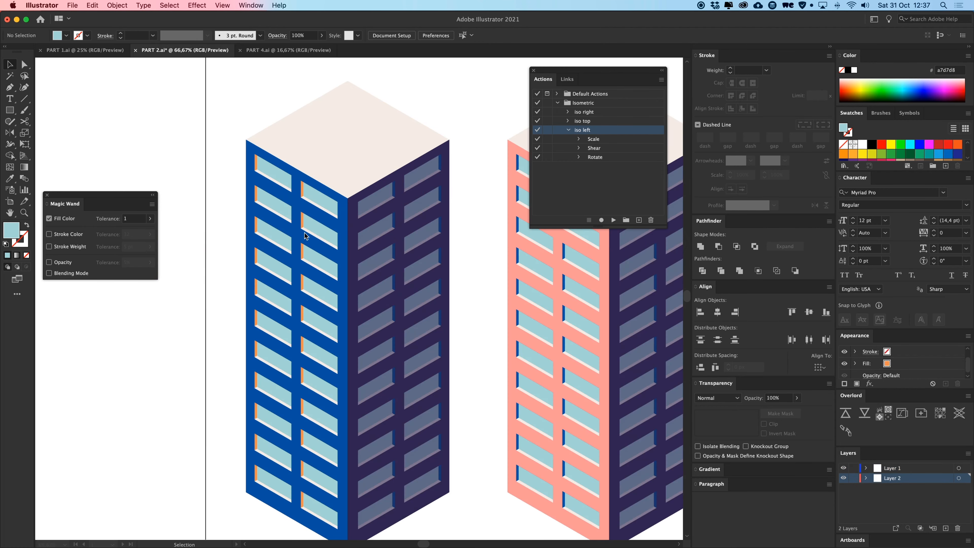
{"action": "left_click", "coordinate": [387, 195]}
{"action": "double_click", "coordinate": [387, 196]}
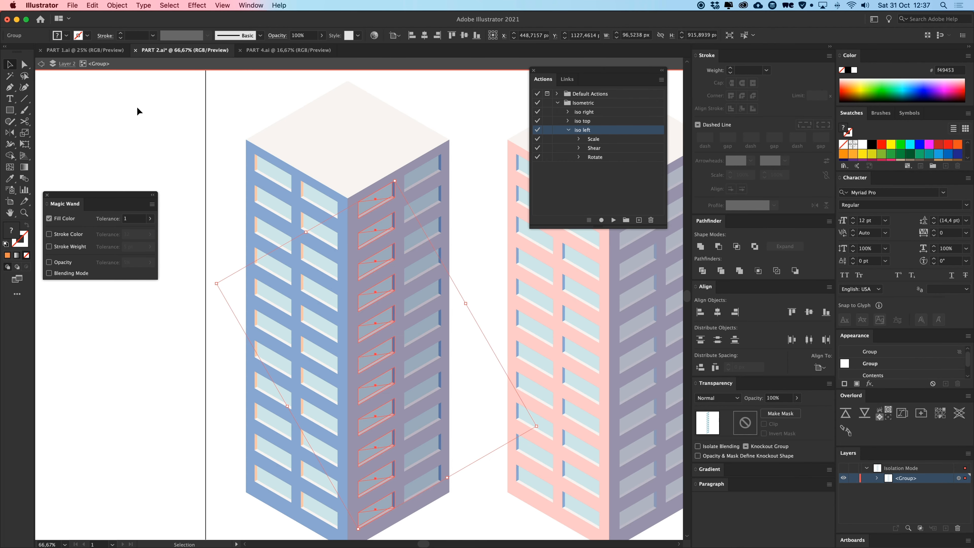
{"action": "left_click", "coordinate": [395, 190]}
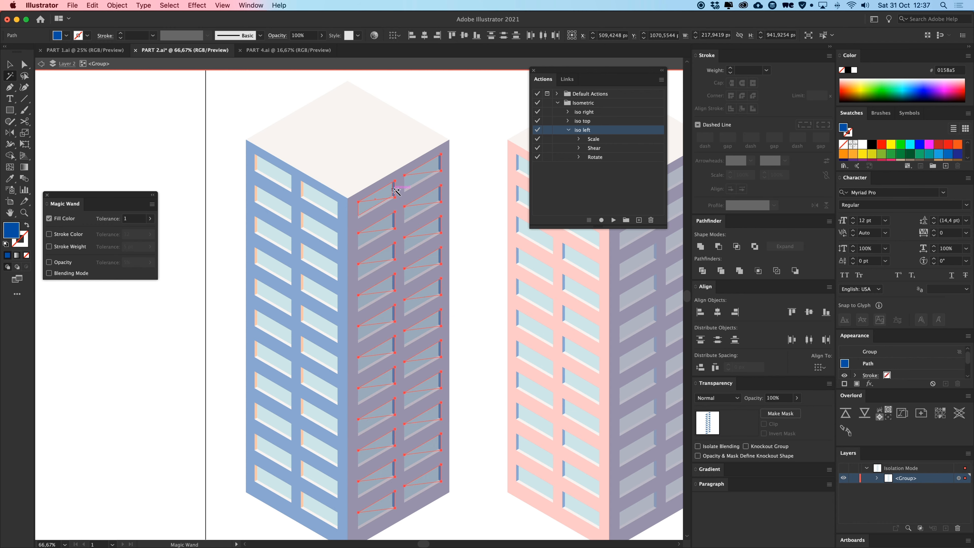
Step: Recolour the dark wall's window recesses with the orange sampled from the blue wall's windows, exit isolation mode and close the Magic Wand settings
{"action": "key", "text": "i"}
{"action": "left_click", "coordinate": [260, 159]}
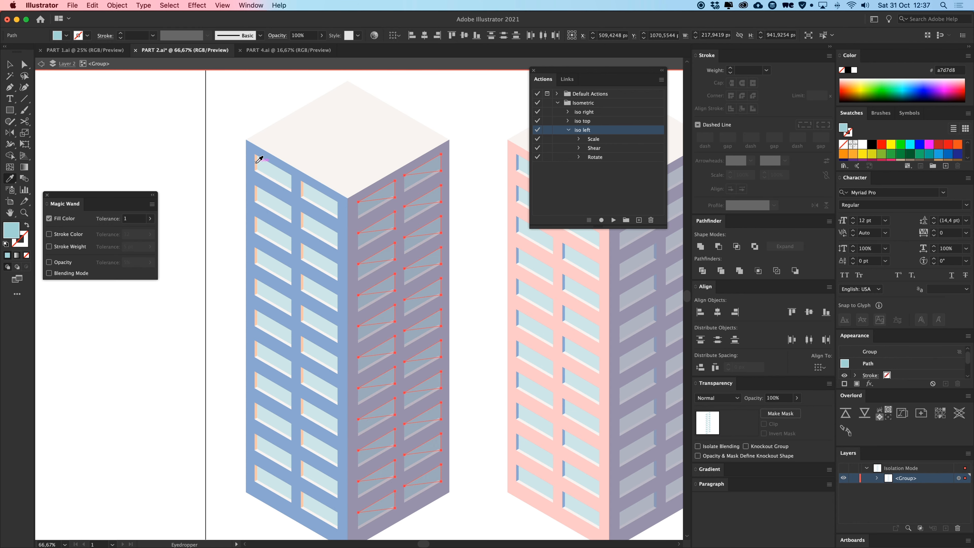
{"action": "key", "text": "super+equal"}
{"action": "key", "text": "super+equal"}
{"action": "left_click_drag", "start_coordinate": [256, 161], "coordinate": [468, 304], "text": "space"}
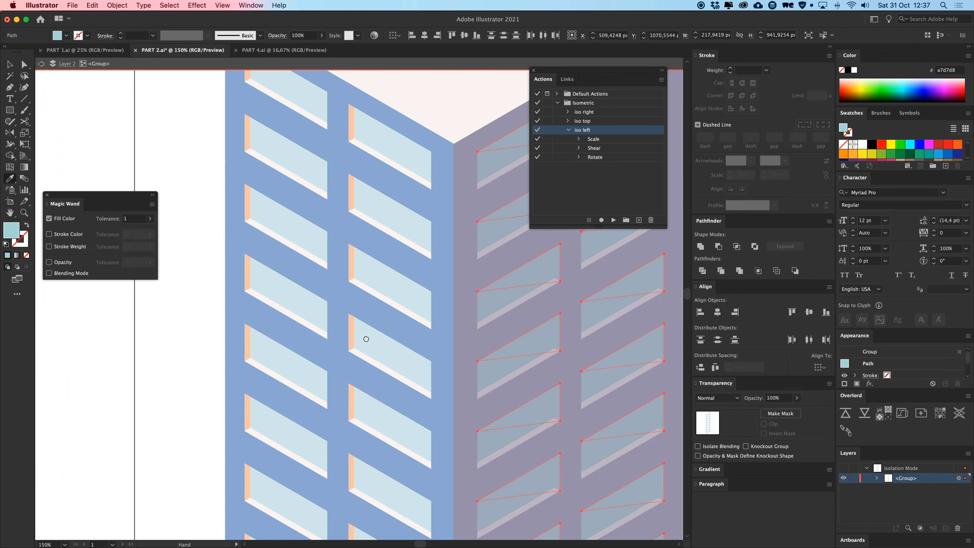
{"action": "left_click", "coordinate": [350, 255]}
{"action": "key", "text": "v"}
{"action": "double_click", "coordinate": [209, 210]}
{"action": "key", "text": "super+minus"}
{"action": "key", "text": "super+minus"}
{"action": "key", "text": "super+minus"}
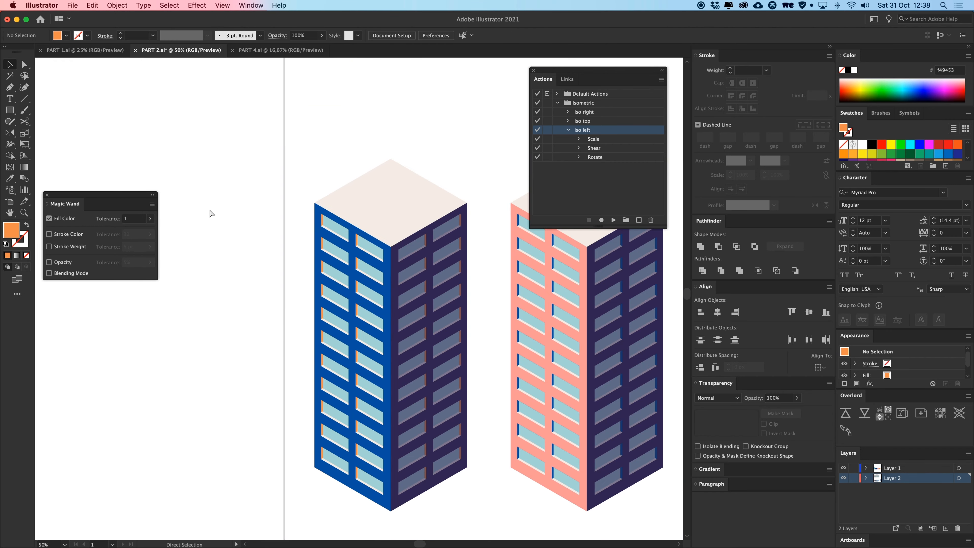
{"action": "left_click", "coordinate": [45, 196]}
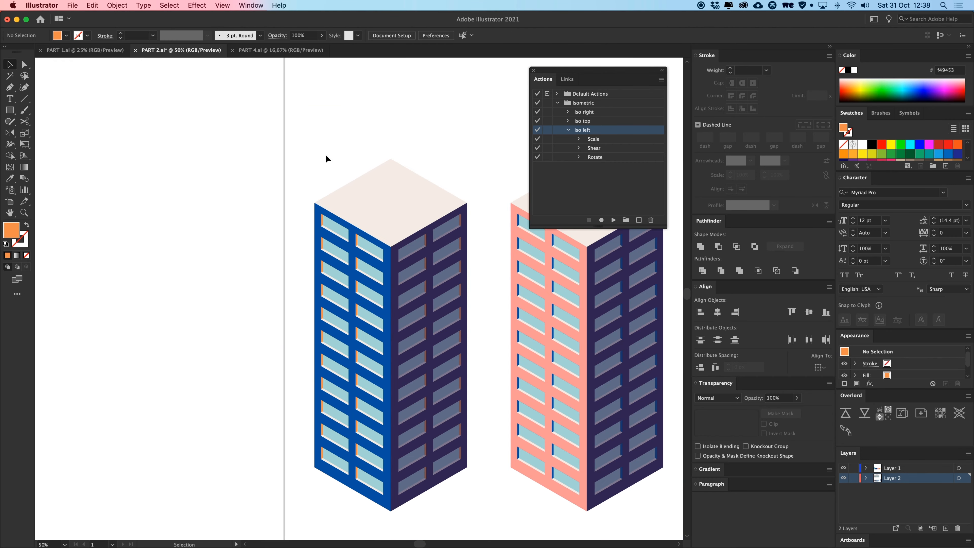
Step: Show the isometric guide grid over the row of buildings
{"action": "scroll", "coordinate": [278, 167], "scroll_direction": "right", "scroll_amount": 10}
{"action": "left_click_drag", "start_coordinate": [287, 126], "coordinate": [283, 126]}
{"action": "left_click_drag", "start_coordinate": [379, 117], "coordinate": [333, 170]}
{"action": "key", "text": "super+semicolon"}
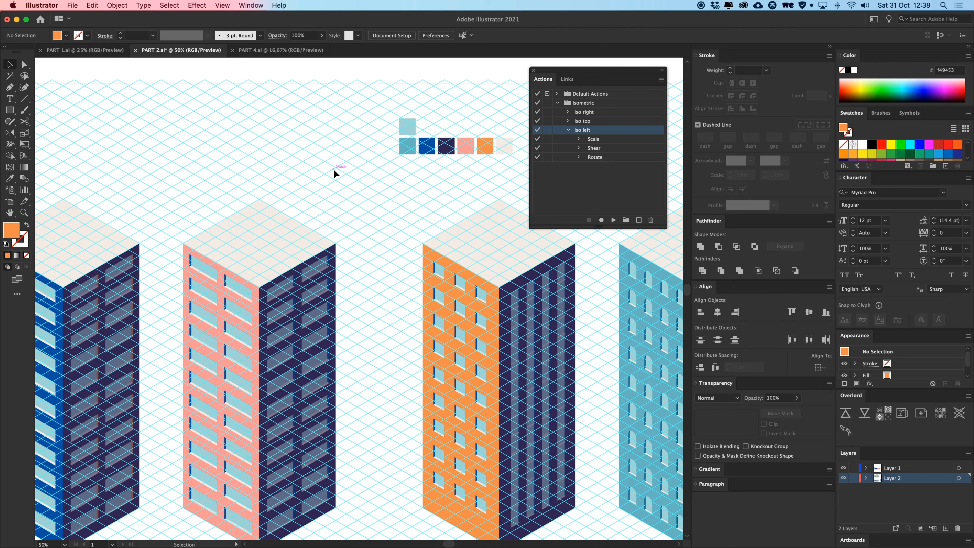
{"action": "left_click_drag", "start_coordinate": [342, 204], "coordinate": [324, 257]}
Step: Check the building roofs in PART 4, return to PART 2 and move the colour swatches off the artboard, above its upper edge
{"action": "left_click", "coordinate": [251, 53]}
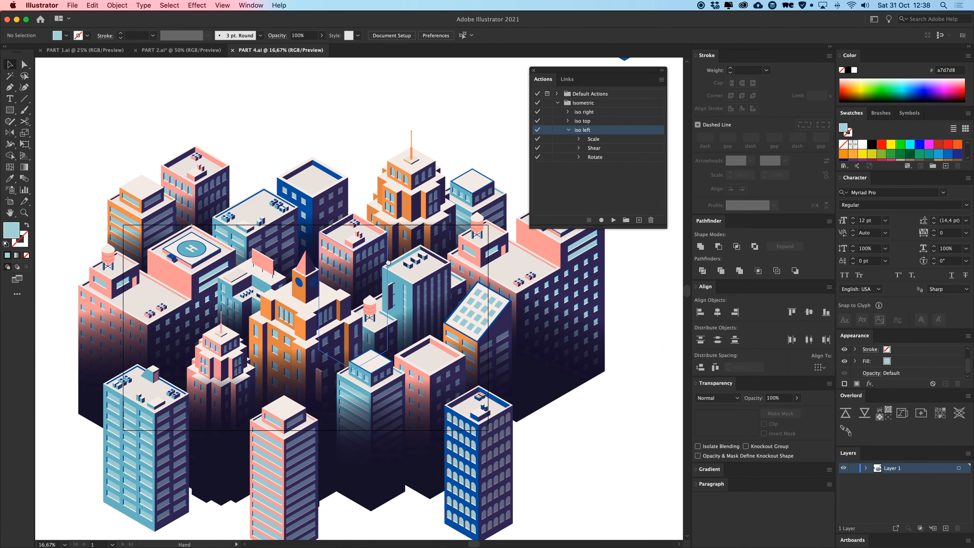
{"action": "key", "text": "super+equal"}
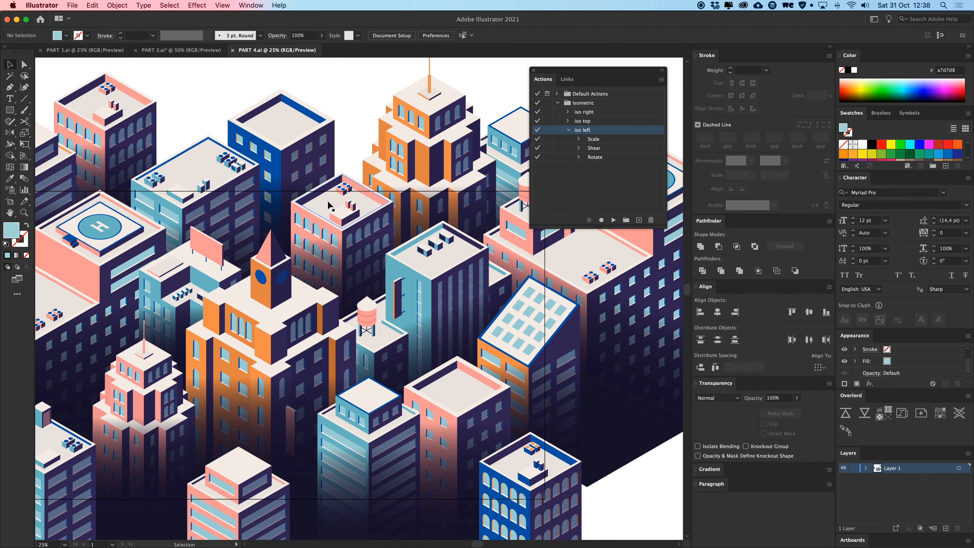
{"action": "left_click_drag", "start_coordinate": [328, 198], "coordinate": [441, 206]}
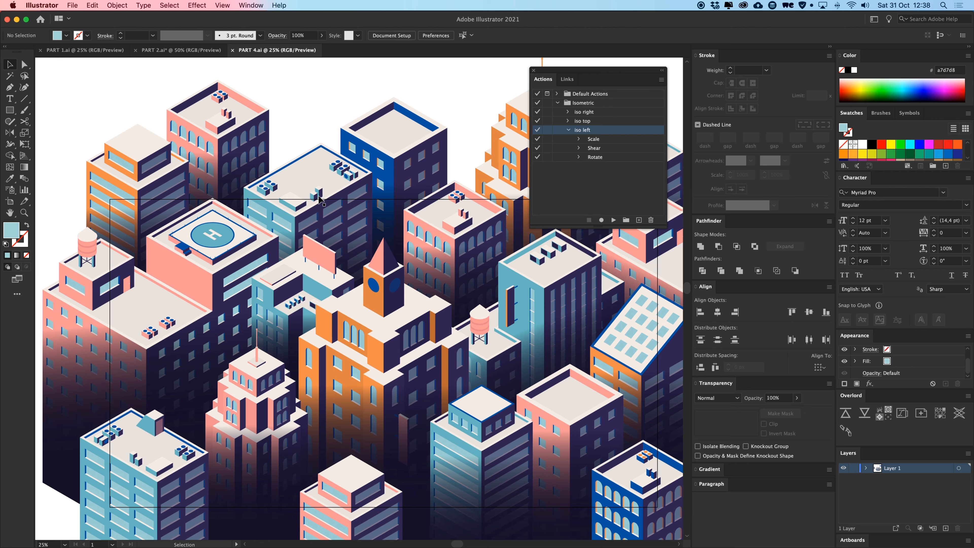
{"action": "left_click", "coordinate": [181, 50]}
{"action": "key", "text": "space"}
{"action": "left_click_drag", "start_coordinate": [424, 261], "coordinate": [390, 140]}
{"action": "left_click_drag", "start_coordinate": [431, 290], "coordinate": [387, 297]}
{"action": "left_click_drag", "start_coordinate": [364, 169], "coordinate": [134, 116]}
{"action": "left_click", "coordinate": [310, 193]}
Step: Examine the orange building's cream roof shape against the isometric guides, selecting it briefly, and return to the row of buildings
{"action": "key", "text": "space"}
{"action": "left_click_drag", "start_coordinate": [324, 201], "coordinate": [353, 215]}
{"action": "key", "text": "super+equal"}
{"action": "key", "text": "super+equal"}
{"action": "key", "text": "super+equal"}
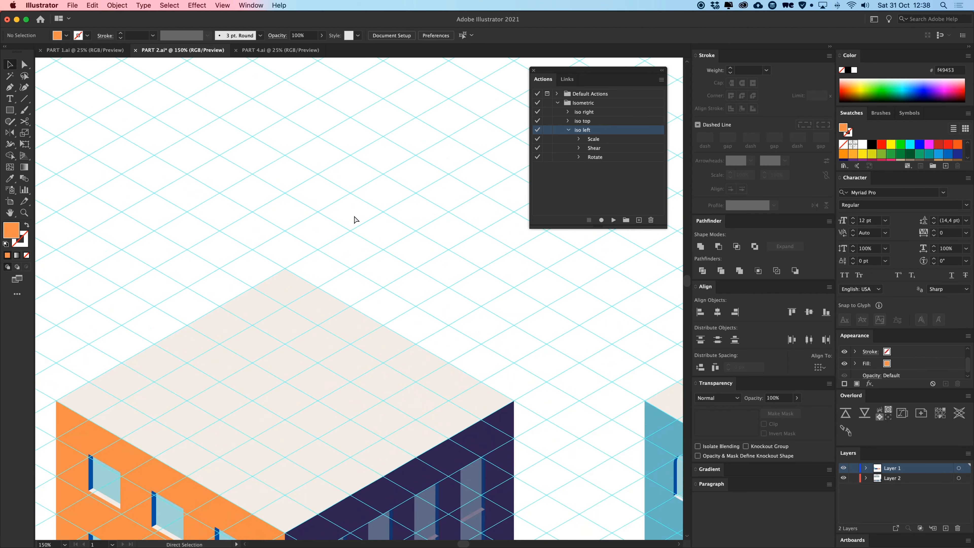
{"action": "left_click", "coordinate": [314, 342]}
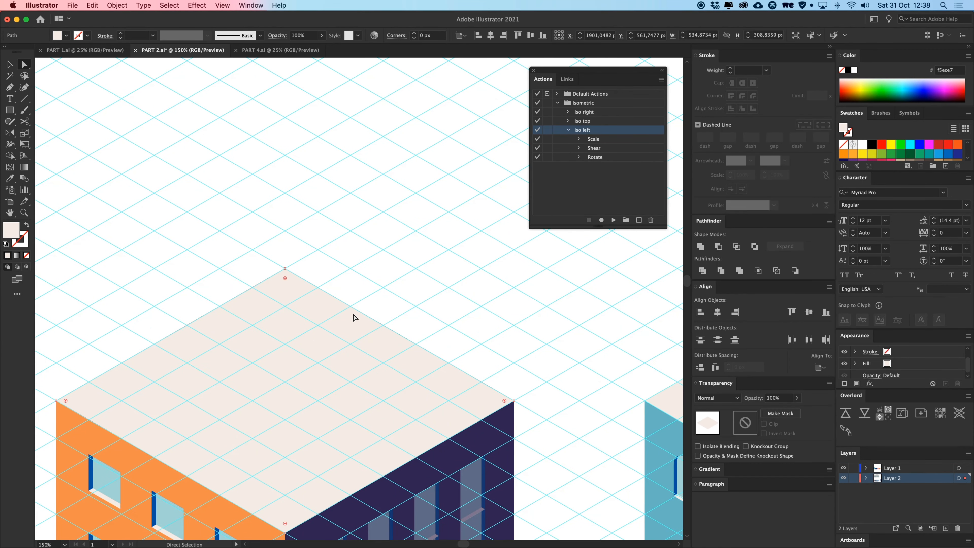
{"action": "left_click", "coordinate": [438, 257]}
{"action": "key", "text": "super+minus"}
{"action": "key", "text": "super+minus"}
{"action": "key", "text": "super+minus"}
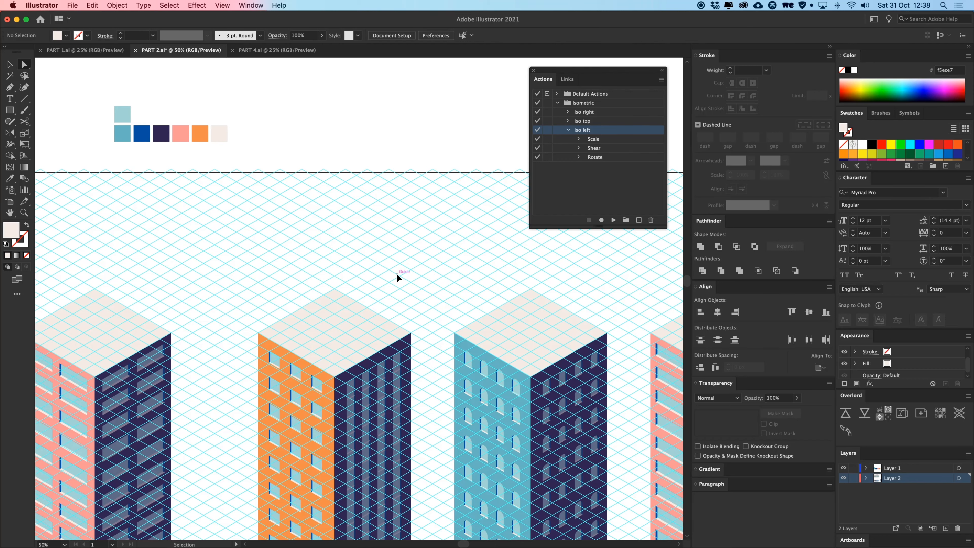
Step: Duplicate the orange building's cream roof directly above the building, aligned to the isometric guides, and deselect it
{"action": "left_click_drag", "start_coordinate": [360, 303], "coordinate": [346, 234]}
{"action": "left_click", "coordinate": [435, 240]}
{"action": "left_click_drag", "start_coordinate": [430, 232], "coordinate": [433, 266]}
{"action": "key", "text": "super+equal"}
{"action": "key", "text": "super+equal"}
{"action": "key", "text": "super+equal"}
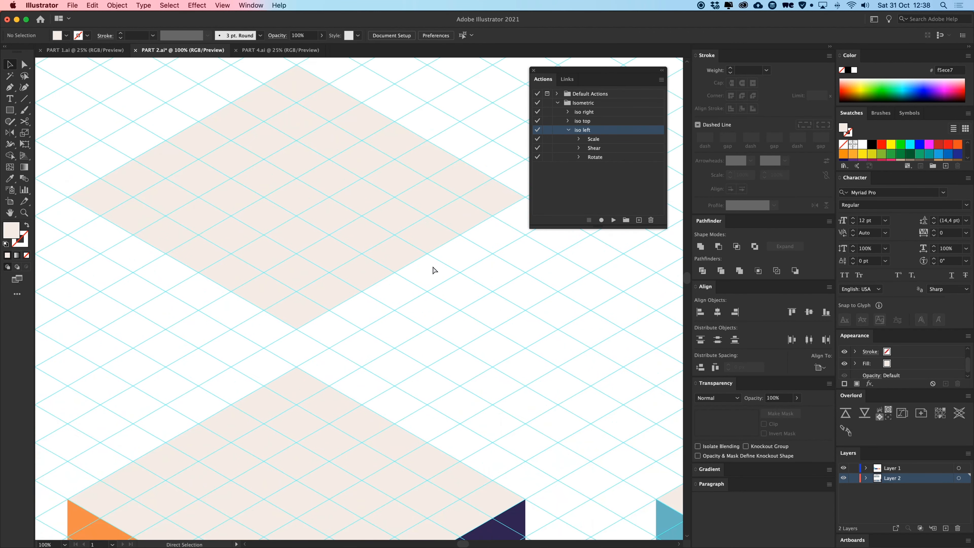
{"action": "scroll", "coordinate": [444, 288], "scroll_direction": "up", "scroll_amount": 5}
{"action": "scroll", "coordinate": [445, 287], "scroll_direction": "left", "scroll_amount": 2}
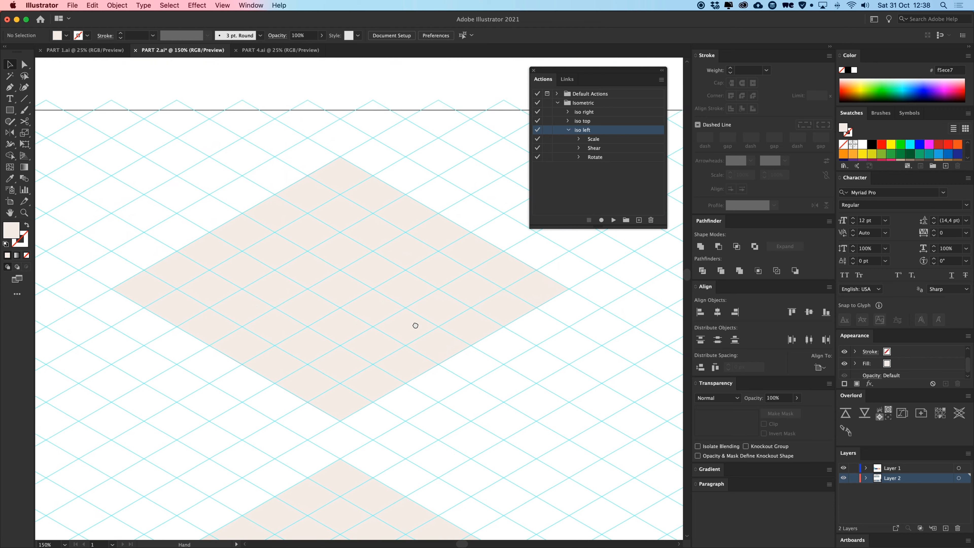
{"action": "left_click_drag", "start_coordinate": [412, 325], "coordinate": [402, 276]}
{"action": "scroll", "coordinate": [489, 366], "scroll_direction": "down", "scroll_amount": 2}
{"action": "scroll", "coordinate": [489, 366], "scroll_direction": "left", "scroll_amount": 2}
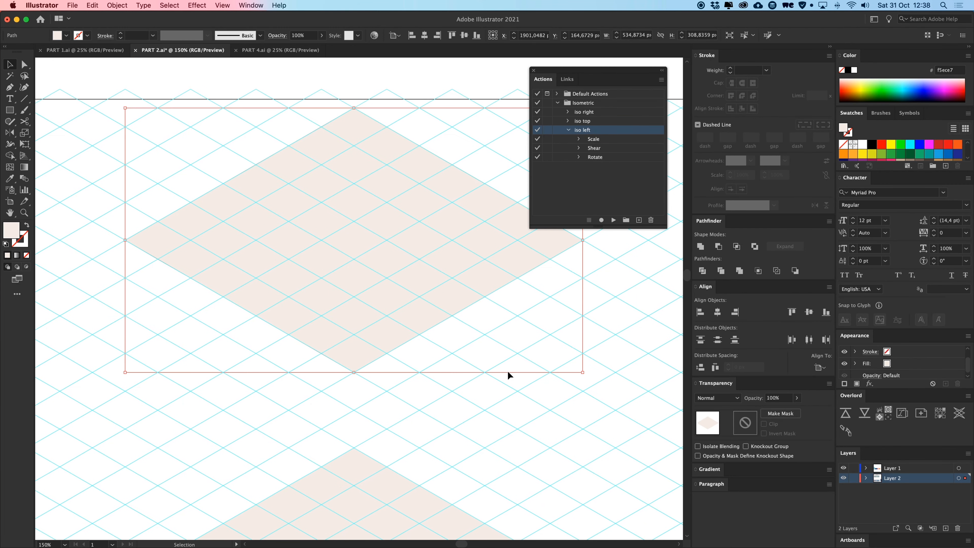
{"action": "left_click", "coordinate": [194, 286]}
Step: Draw a side face about 44 px tall below the roof copy's lower-left edge, filled with orange sampled from the wall
{"action": "key", "text": "p"}
{"action": "left_click", "coordinate": [125, 240]}
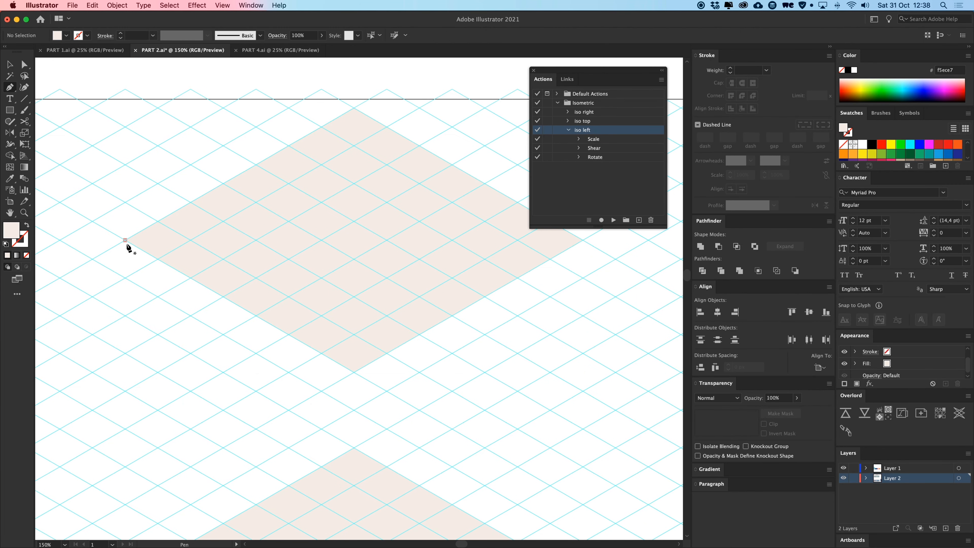
{"action": "left_click", "coordinate": [125, 278]}
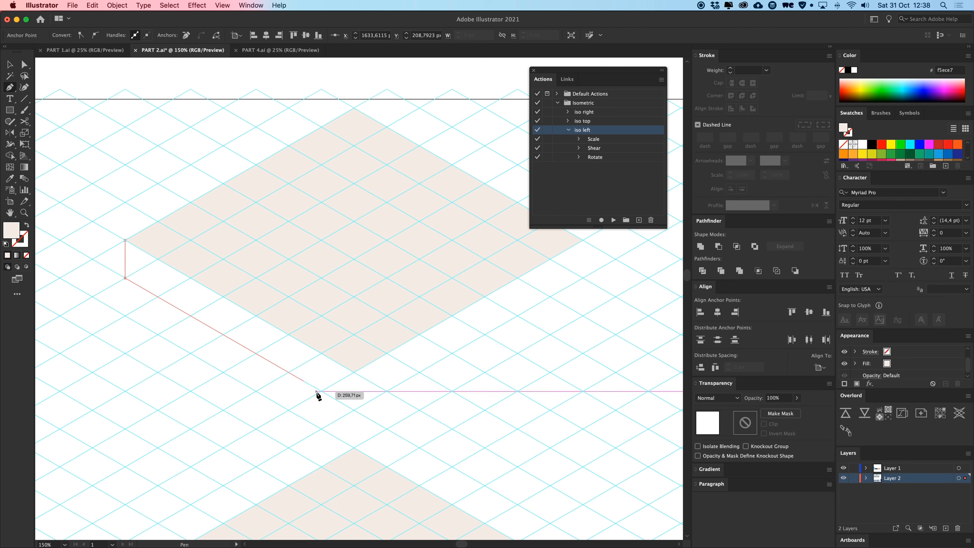
{"action": "left_click", "coordinate": [354, 409]}
{"action": "left_click", "coordinate": [354, 372]}
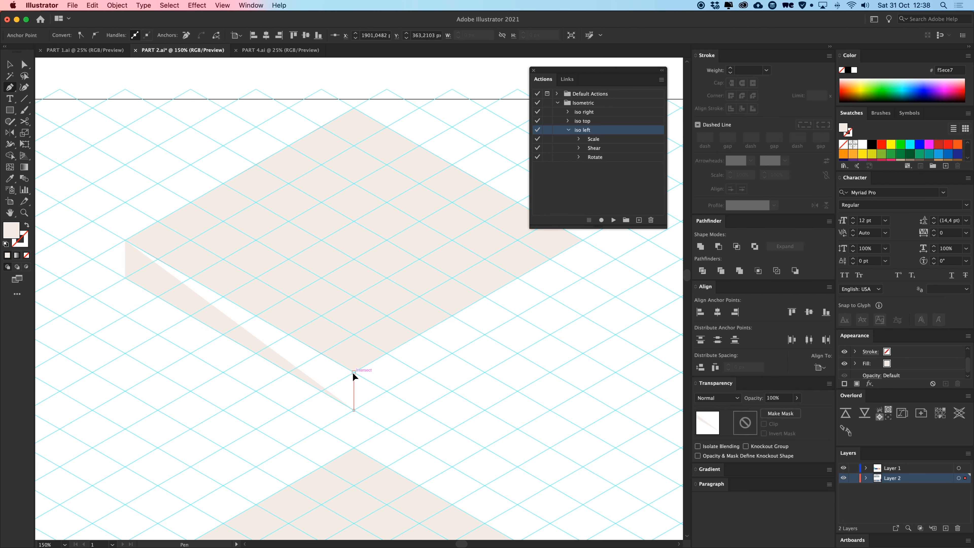
{"action": "left_click", "coordinate": [125, 241]}
{"action": "scroll", "coordinate": [269, 384], "scroll_direction": "down", "scroll_amount": 5}
{"action": "key", "text": "i"}
{"action": "left_click", "coordinate": [224, 437]}
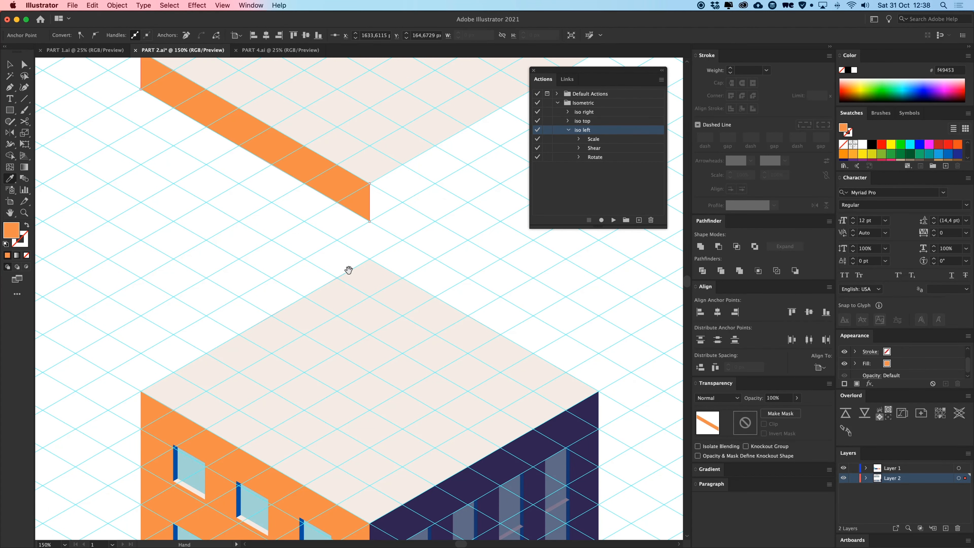
Step: Draw a matching side face about 44 px tall below the roof copy's lower-right edge, along the isometric guides
{"action": "scroll", "coordinate": [307, 337], "scroll_direction": "up", "scroll_amount": 5}
{"action": "scroll", "coordinate": [306, 337], "scroll_direction": "right", "scroll_amount": 4}
{"action": "key", "text": "v"}
{"action": "left_click", "coordinate": [254, 391]}
{"action": "key", "text": "p"}
{"action": "left_click", "coordinate": [202, 375]}
{"action": "left_click", "coordinate": [432, 243]}
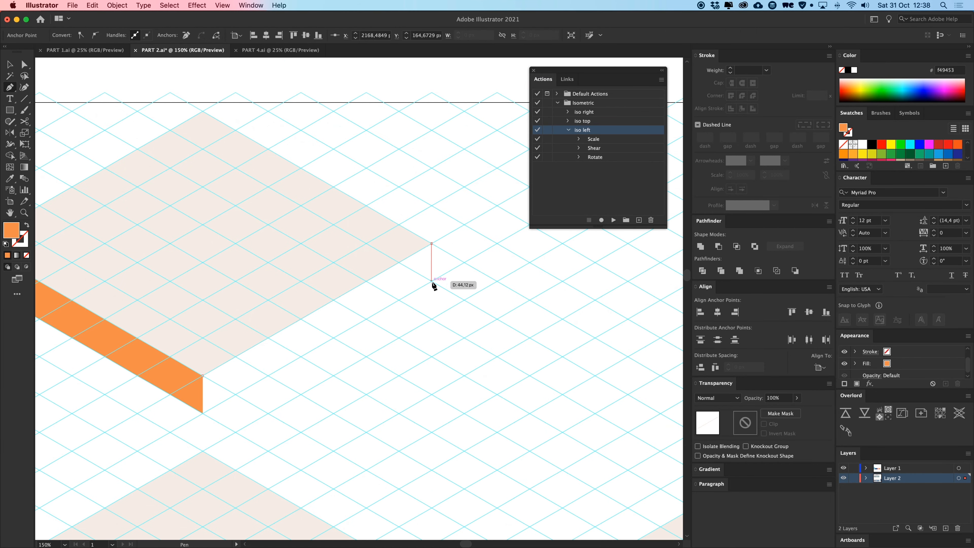
{"action": "left_click", "coordinate": [432, 281]}
{"action": "left_click", "coordinate": [203, 412]}
{"action": "left_click", "coordinate": [203, 376]}
{"action": "scroll", "coordinate": [383, 437], "scroll_direction": "down", "scroll_amount": 5}
{"action": "scroll", "coordinate": [383, 437], "scroll_direction": "right", "scroll_amount": 2}
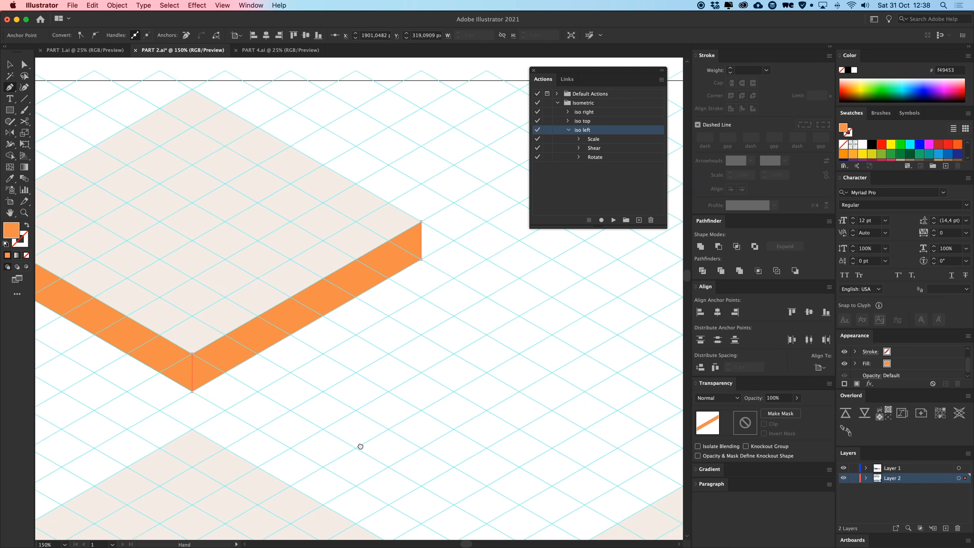
Step: Recolour the roof copy's right side face with dark purple sampled from the building's dark wall, and deselect it
{"action": "key", "text": "i"}
{"action": "left_click", "coordinate": [363, 405]}
{"action": "key", "text": "v"}
{"action": "left_click_drag", "start_coordinate": [295, 263], "coordinate": [450, 437]}
{"action": "left_click", "coordinate": [450, 436]}
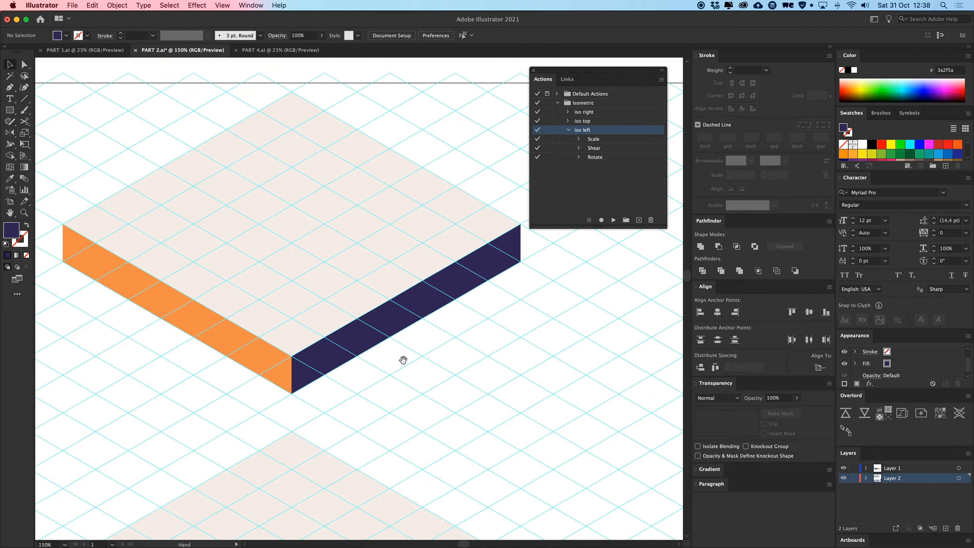
{"action": "left_click_drag", "start_coordinate": [390, 332], "coordinate": [402, 380]}
{"action": "left_click_drag", "start_coordinate": [333, 294], "coordinate": [374, 258]}
{"action": "key", "text": "super+z"}
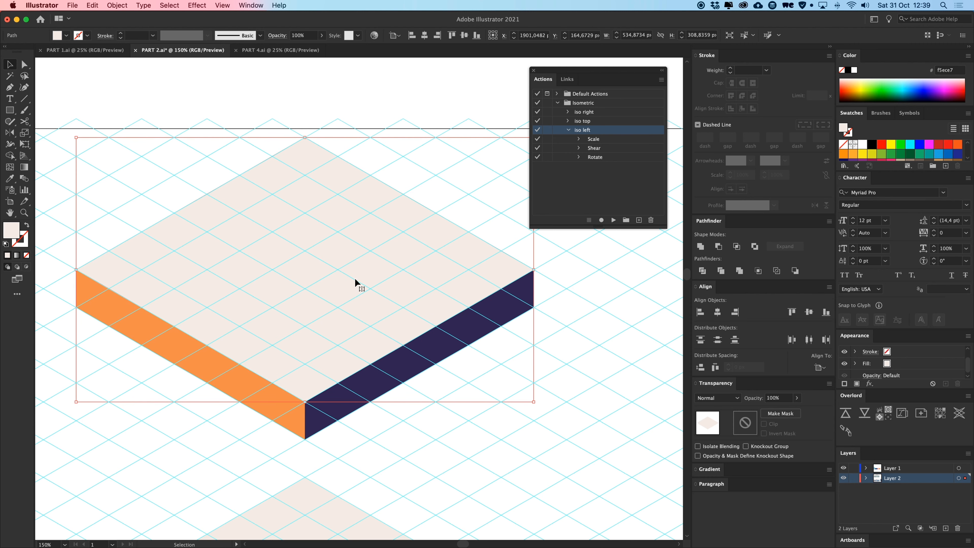
{"action": "key", "text": "a"}
{"action": "key", "text": "v"}
{"action": "left_click_drag", "start_coordinate": [336, 260], "coordinate": [475, 253]}
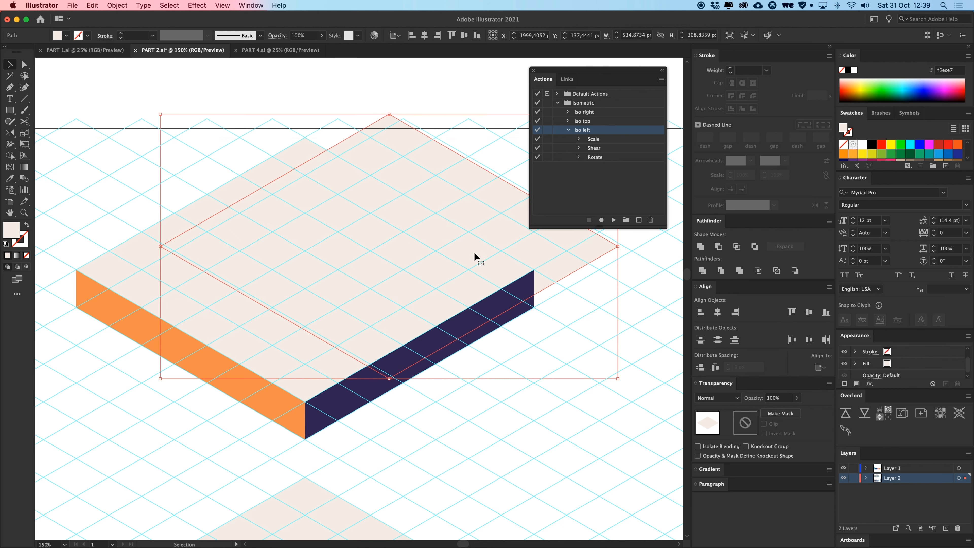
{"action": "key", "text": "super+z"}
Step: Create a smaller centred roof diamond about 382 × 221 px inside the cream top and fill it with white
{"action": "left_click_drag", "start_coordinate": [305, 137], "coordinate": [308, 177]}
{"action": "key", "text": "i"}
{"action": "left_click", "coordinate": [354, 97]}
{"action": "key", "text": "v"}
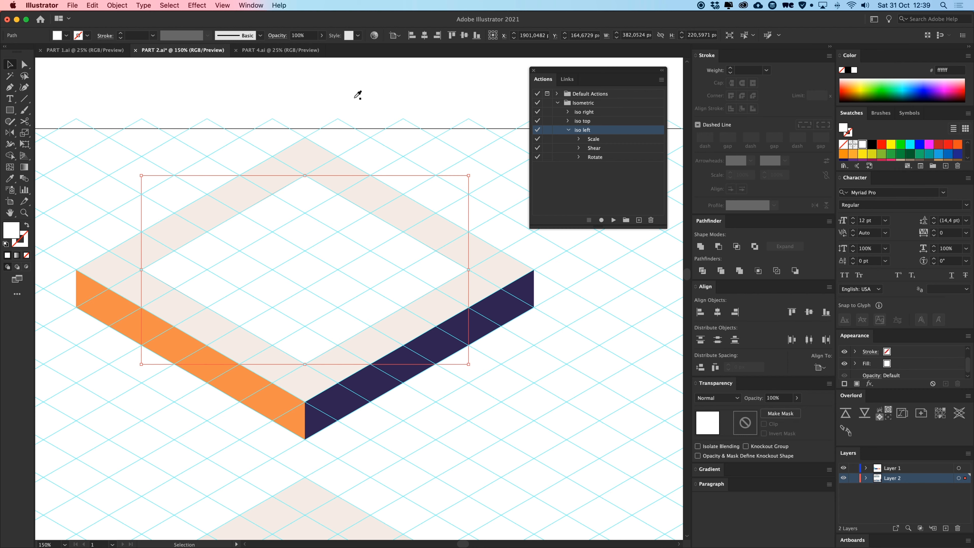
{"action": "left_click", "coordinate": [357, 95]}
Step: Draw the inner wall about 44 px tall along the white diamond's upper-left edge, filled with the sampled dark purple
{"action": "left_click_drag", "start_coordinate": [358, 91], "coordinate": [372, 107]}
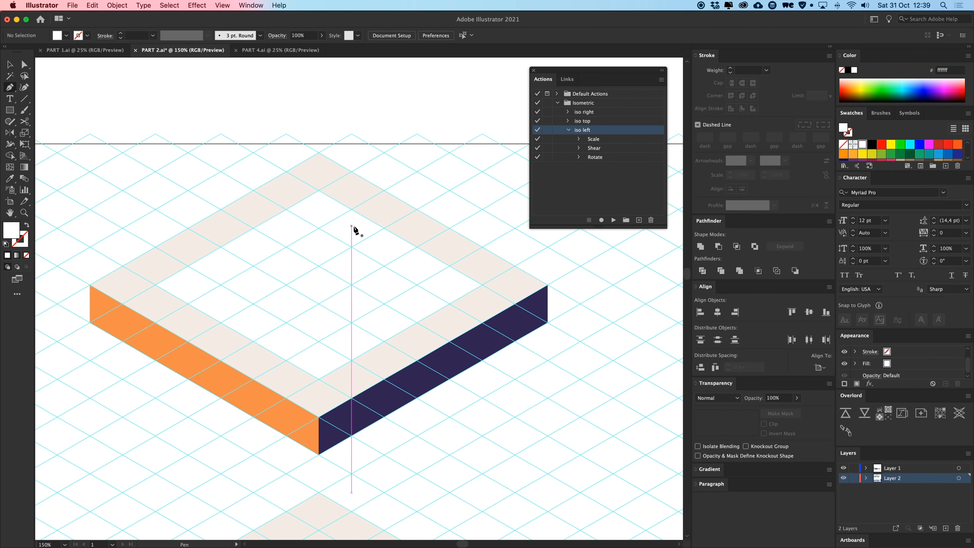
{"action": "left_click", "coordinate": [319, 190]}
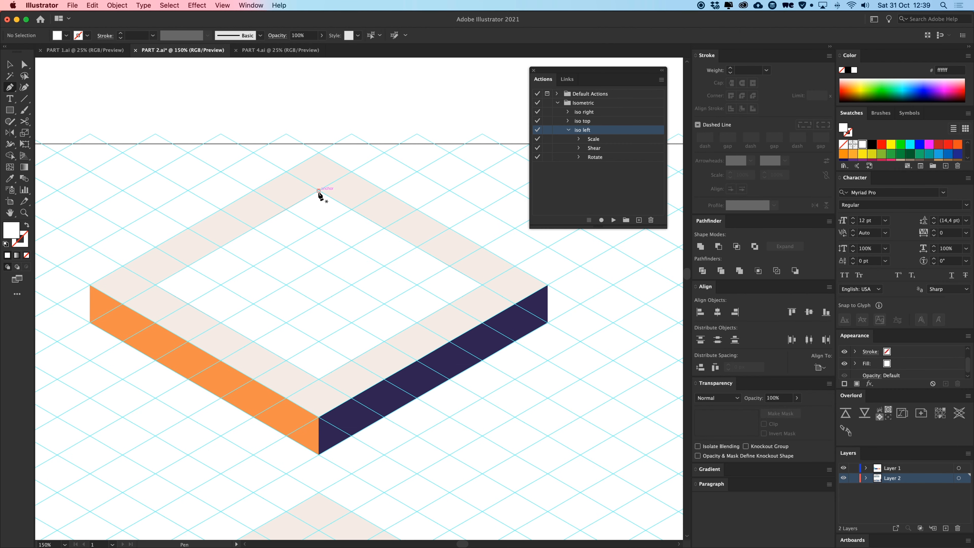
{"action": "left_click", "coordinate": [318, 228]}
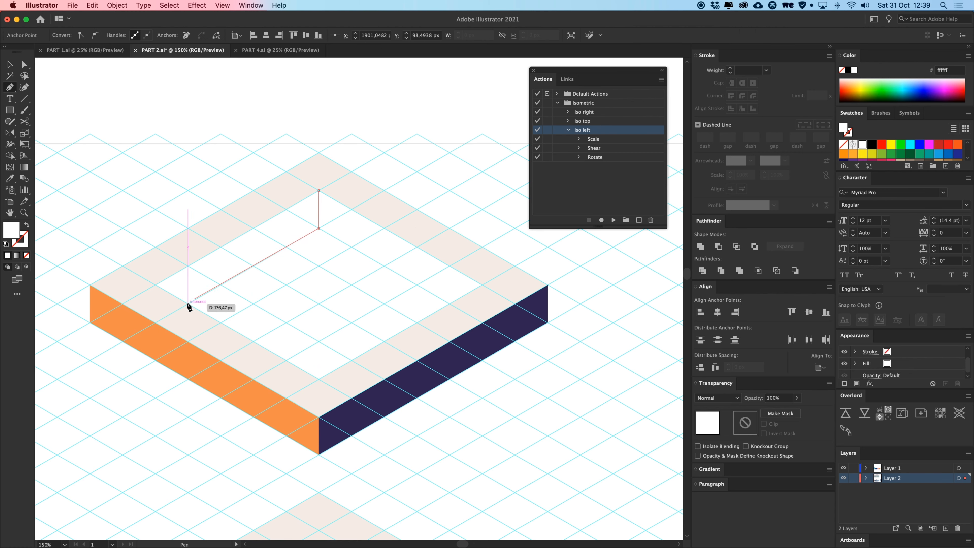
{"action": "left_click", "coordinate": [188, 303]}
{"action": "left_click", "coordinate": [155, 285]}
{"action": "left_click", "coordinate": [318, 190]}
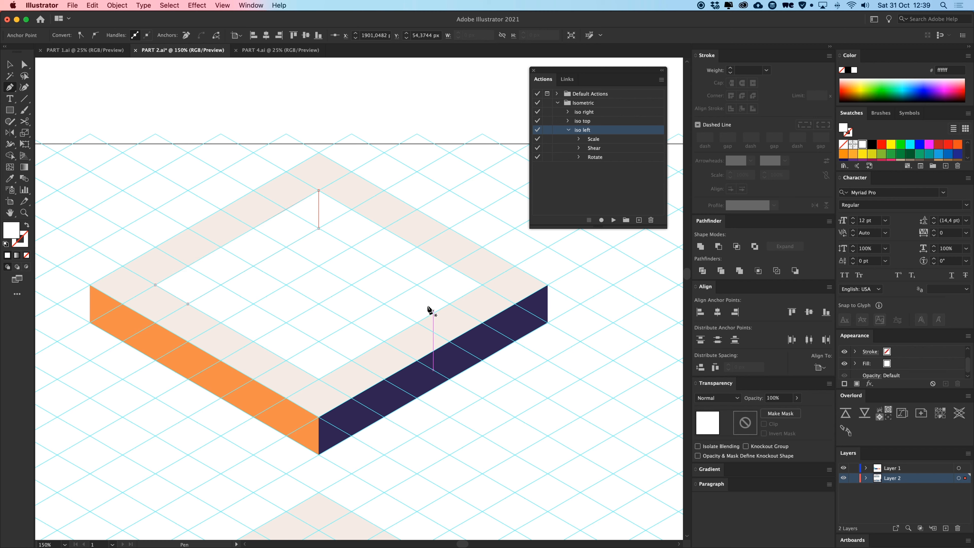
{"action": "key", "text": "i"}
{"action": "left_click", "coordinate": [456, 352]}
{"action": "key", "text": "v"}
{"action": "left_click", "coordinate": [428, 181]}
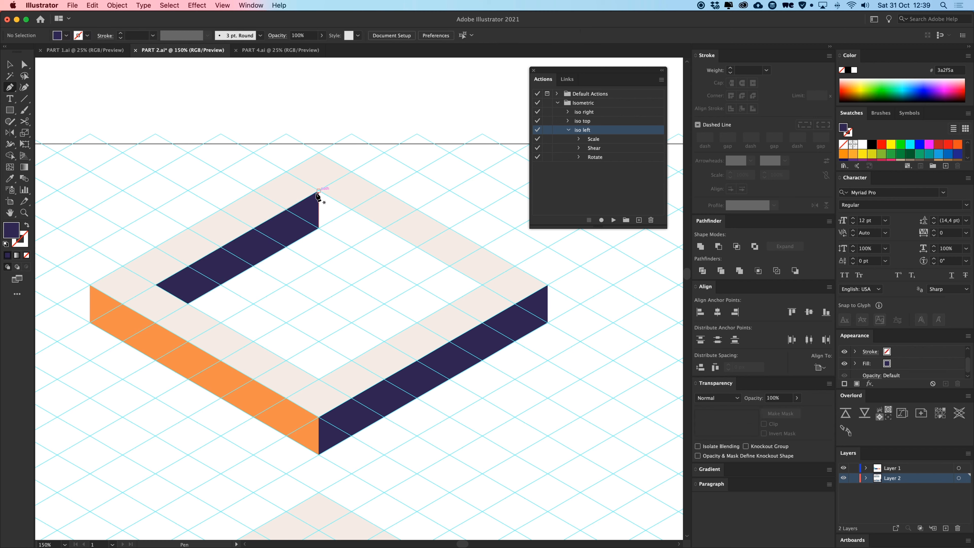
Step: Draw the inner wall along the white diamond's upper-right edge and fill it with orange sampled from the outer face
{"action": "left_click", "coordinate": [482, 285]}
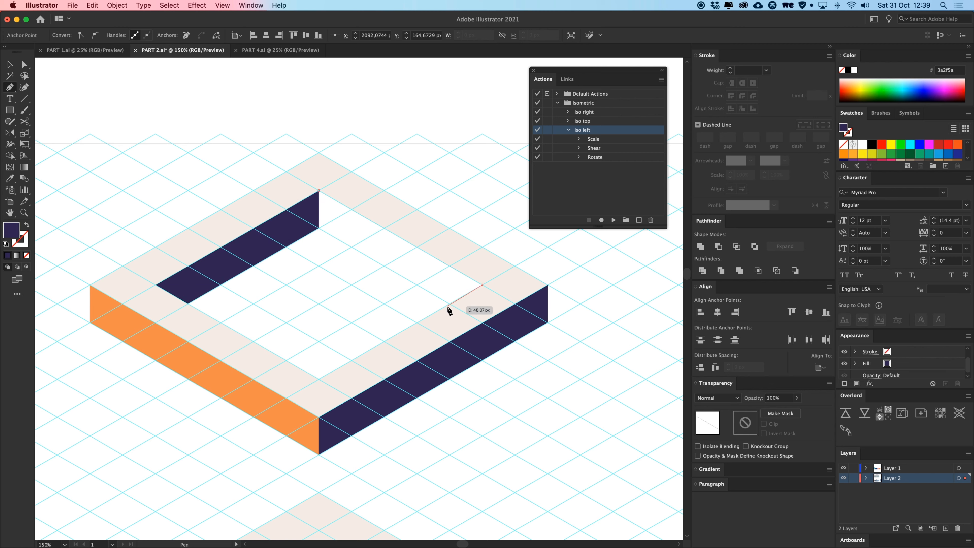
{"action": "left_click", "coordinate": [449, 304]}
{"action": "left_click", "coordinate": [318, 229]}
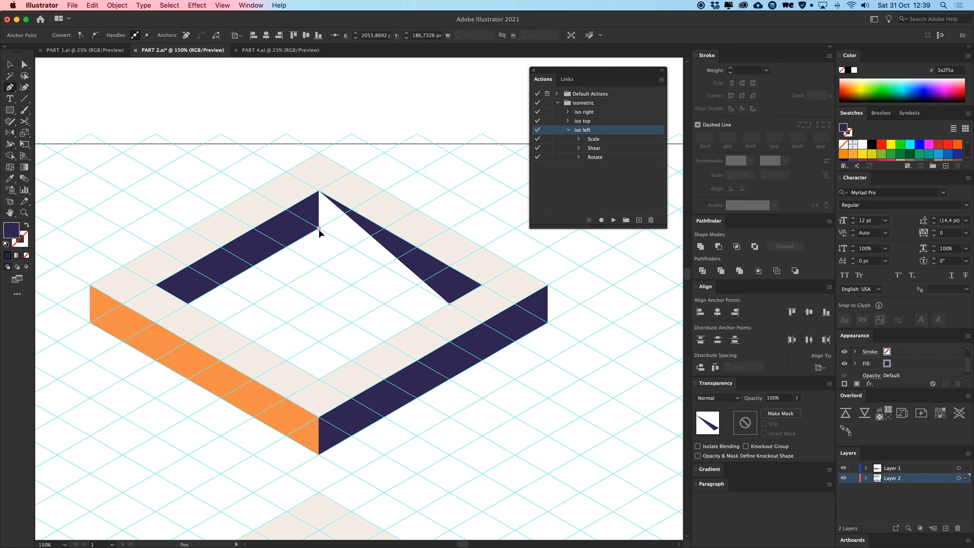
{"action": "left_click", "coordinate": [319, 191]}
{"action": "key", "text": "i"}
{"action": "left_click", "coordinate": [200, 354]}
Step: Group the white diamond with the purple and orange inner walls, and deselect the group
{"action": "key", "text": "v"}
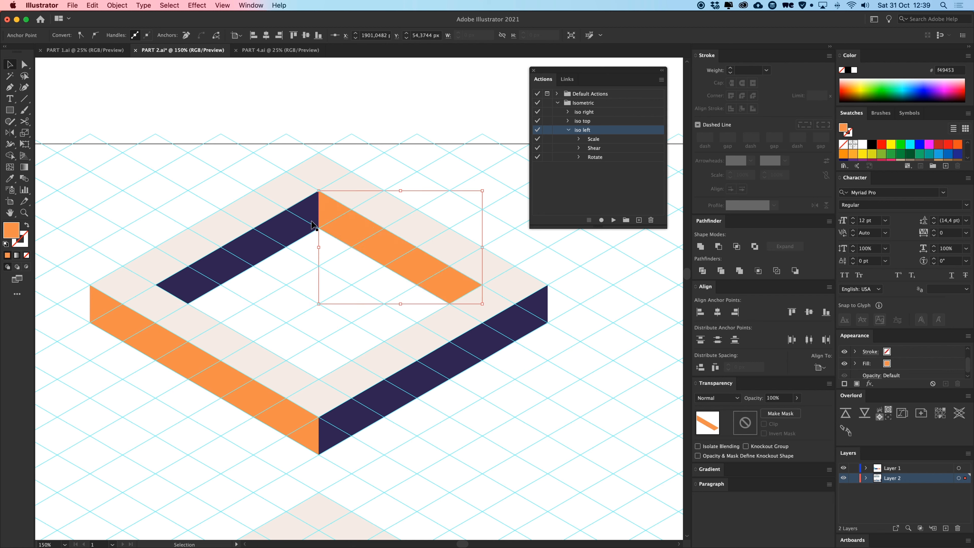
{"action": "left_click", "coordinate": [294, 222], "text": "shift"}
{"action": "left_click", "coordinate": [330, 259], "text": "shift"}
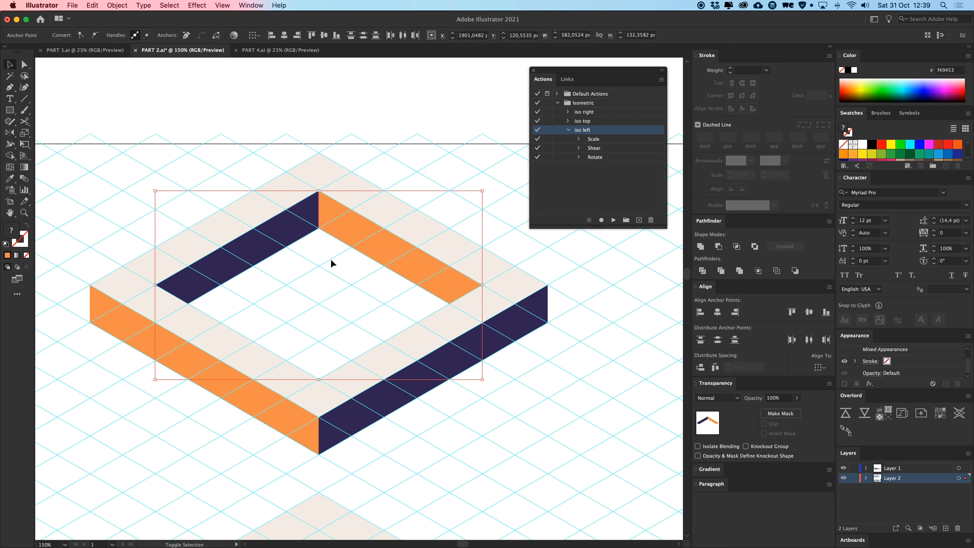
{"action": "left_click", "coordinate": [553, 406]}
{"action": "left_click", "coordinate": [369, 282]}
{"action": "left_click", "coordinate": [375, 251], "text": "shift"}
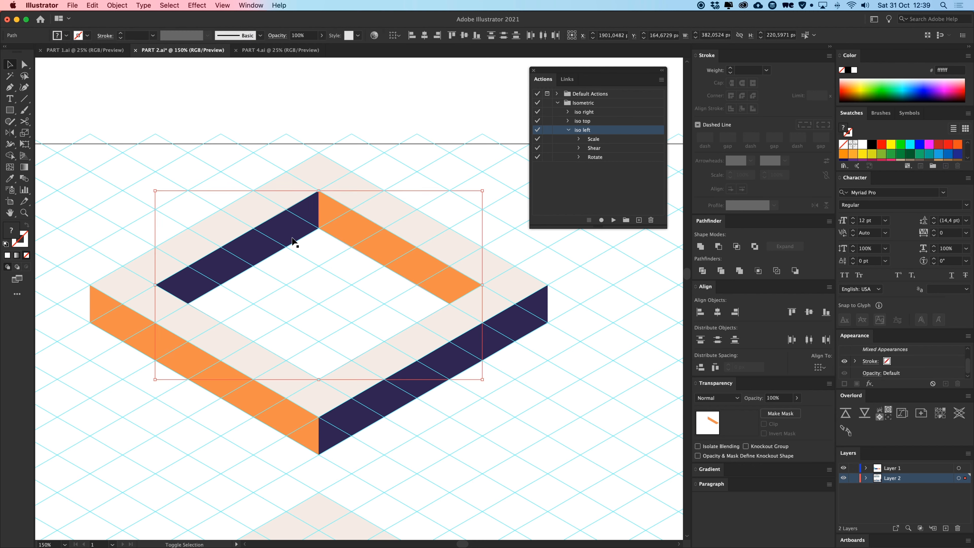
{"action": "key", "text": "super+g"}
{"action": "left_click", "coordinate": [555, 396]}
Step: Hide the isometric guide grid and select the group of inner walls in the raised roof
{"action": "key", "text": "a"}
{"action": "key", "text": "super+minus"}
{"action": "key", "text": "super+minus"}
{"action": "key", "text": "super+minus"}
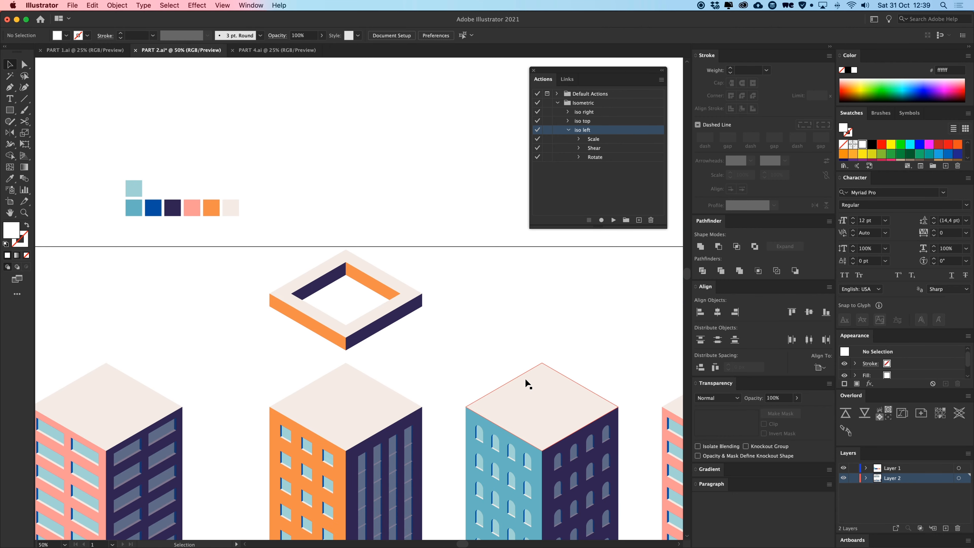
{"action": "key", "text": "super+equal"}
{"action": "key", "text": "super+equal"}
{"action": "key", "text": "super+equal"}
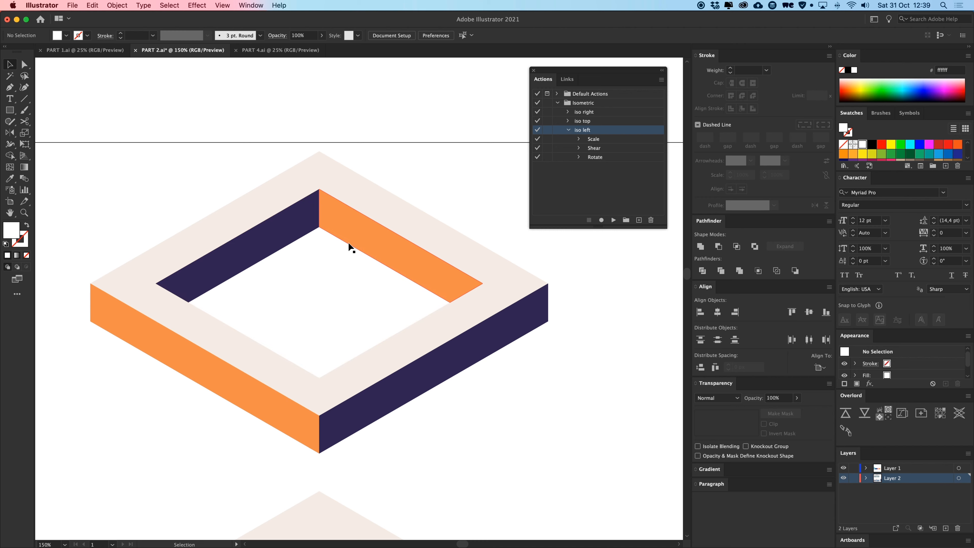
{"action": "left_click", "coordinate": [371, 238]}
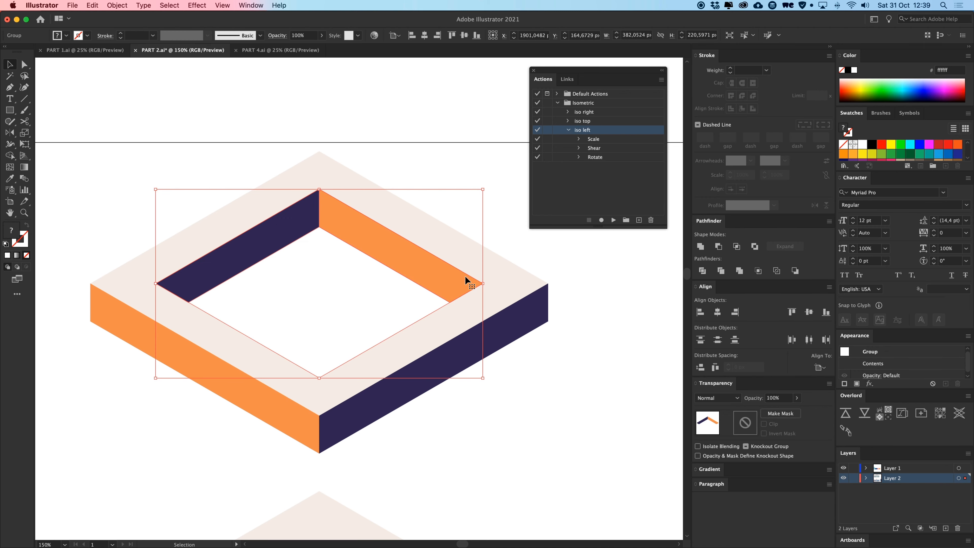
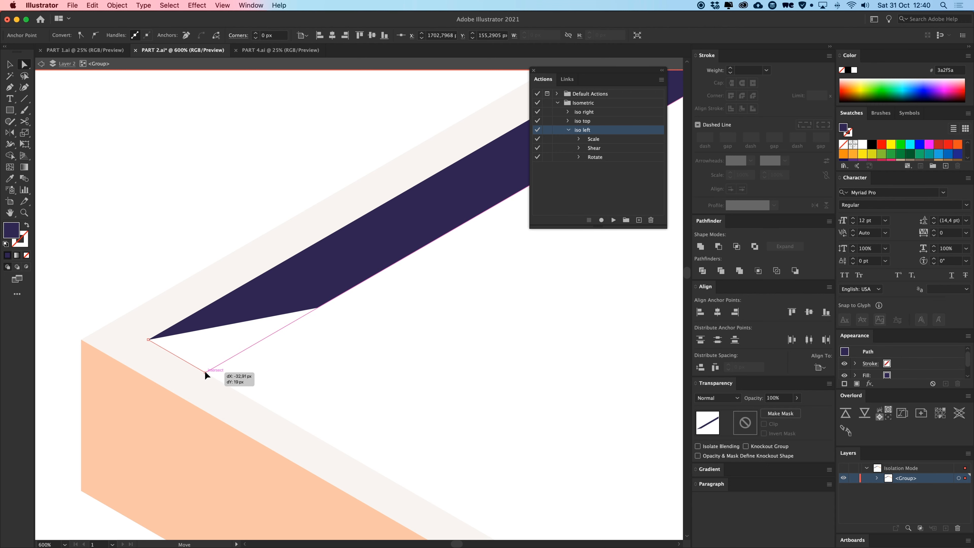
{"action": "left_click", "coordinate": [222, 6]}
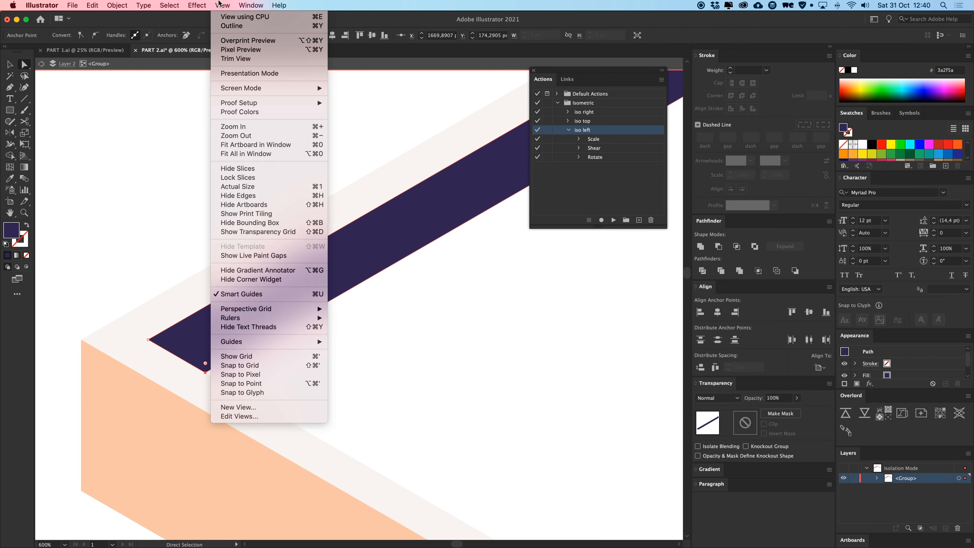
{"action": "left_click", "coordinate": [390, 309]}
{"action": "left_click_drag", "start_coordinate": [205, 372], "coordinate": [224, 340]}
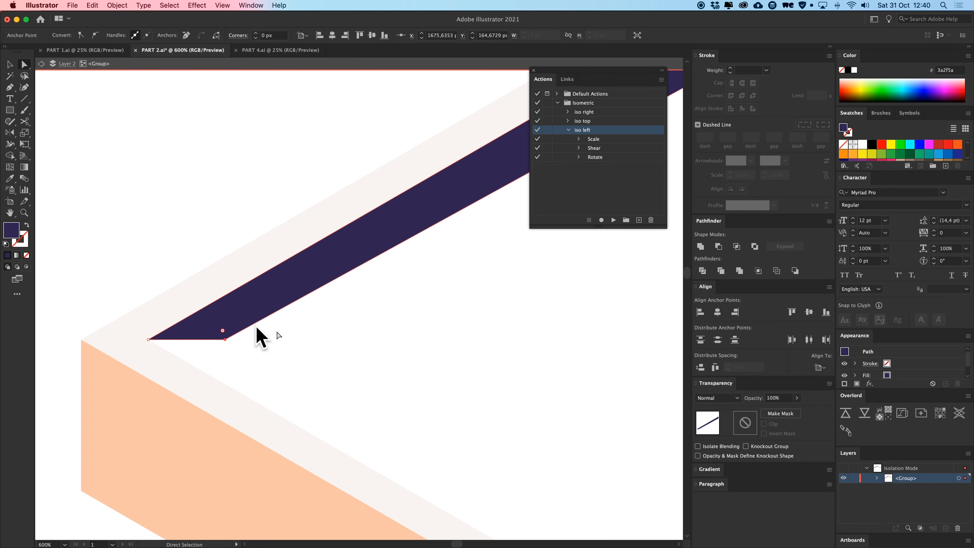
{"action": "key", "text": "super+z"}
Step: Move the orange inner wall's lower end corner onto the cream border's inner edge, and exit isolation mode
{"action": "left_click_drag", "start_coordinate": [628, 290], "coordinate": [200, 317]}
{"action": "left_click_drag", "start_coordinate": [545, 303], "coordinate": [123, 330]}
{"action": "left_click_drag", "start_coordinate": [437, 375], "coordinate": [407, 303]}
{"action": "left_click", "coordinate": [352, 297]}
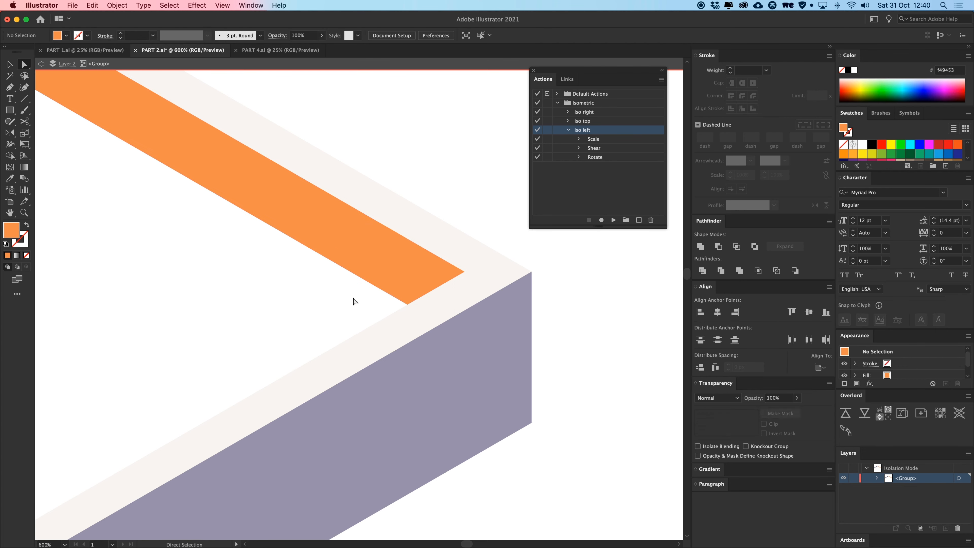
{"action": "key", "text": "super+minus"}
{"action": "key", "text": "super+minus"}
{"action": "key", "text": "super+minus"}
{"action": "key", "text": "super+minus"}
{"action": "key", "text": "super+minus"}
{"action": "key", "text": "super+minus"}
{"action": "key", "text": "v"}
{"action": "double_click", "coordinate": [377, 275]}
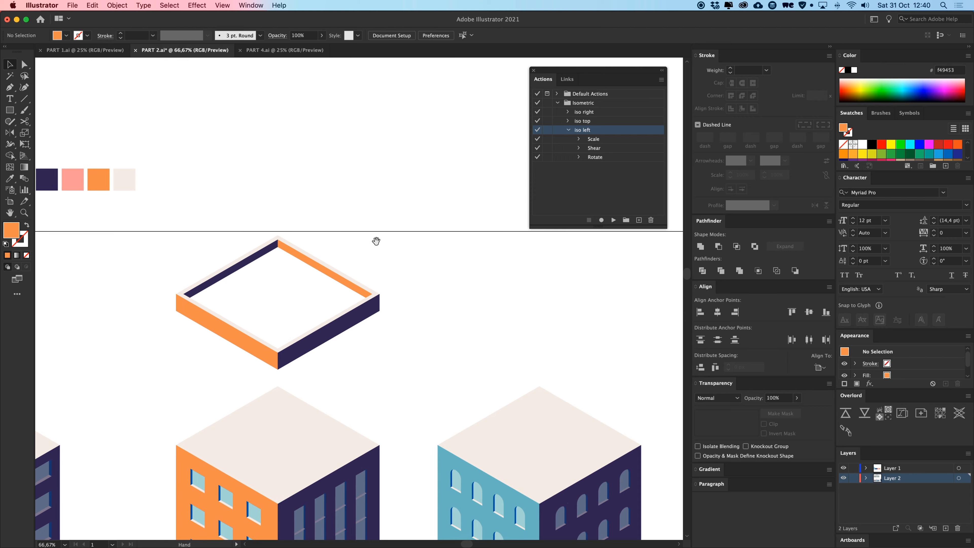
Step: Unlock the white roof surface and group all pieces of the raised roof together
{"action": "left_click_drag", "start_coordinate": [376, 239], "coordinate": [413, 188]}
{"action": "key", "text": "super+alt+2"}
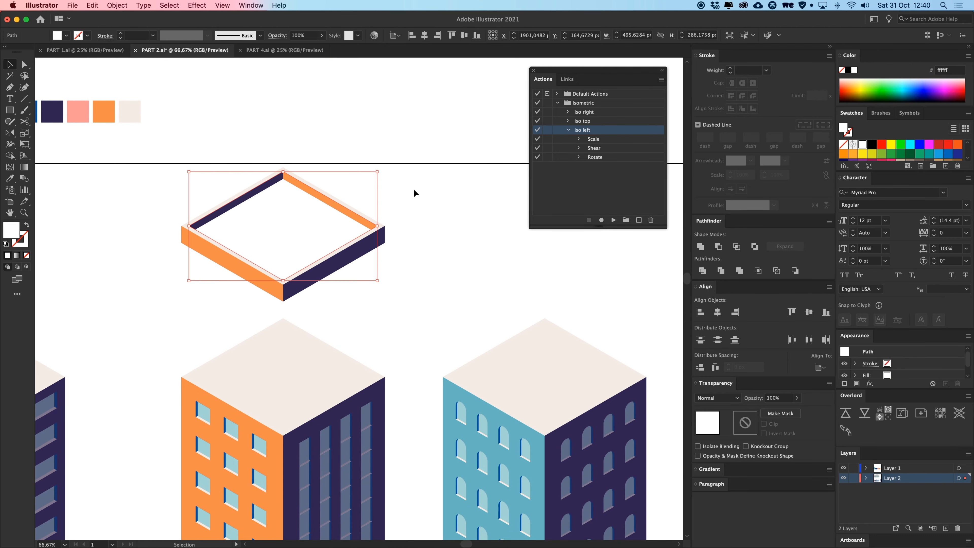
{"action": "left_click", "coordinate": [414, 190]}
{"action": "left_click", "coordinate": [340, 228]}
{"action": "left_click_drag", "start_coordinate": [332, 246], "coordinate": [365, 202]}
{"action": "key", "text": "super+equal"}
{"action": "scroll", "coordinate": [367, 204], "scroll_direction": "down", "scroll_amount": 1}
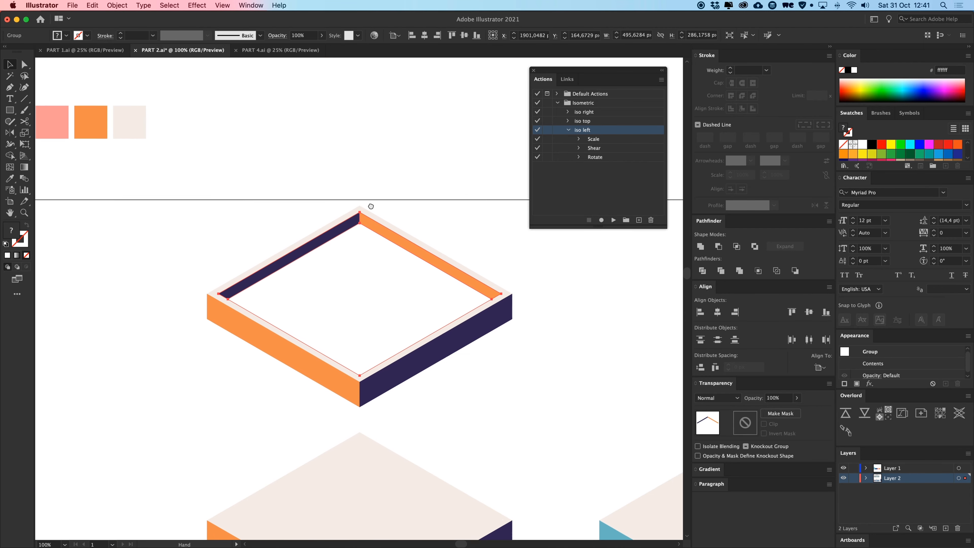
{"action": "key", "text": "v"}
{"action": "left_click_drag", "start_coordinate": [169, 192], "coordinate": [526, 391]}
{"action": "key", "text": "super+g"}
Step: Move the grouped roof down onto the top of the orange building so its edges align with the walls
{"action": "left_click_drag", "start_coordinate": [459, 475], "coordinate": [493, 306]}
{"action": "left_click", "coordinate": [488, 289]}
{"action": "left_click_drag", "start_coordinate": [394, 211], "coordinate": [405, 418]}
{"action": "left_click", "coordinate": [232, 259]}
{"action": "key", "text": "super+minus"}
{"action": "key", "text": "super+minus"}
{"action": "key", "text": "super+minus"}
{"action": "key", "text": "super+minus"}
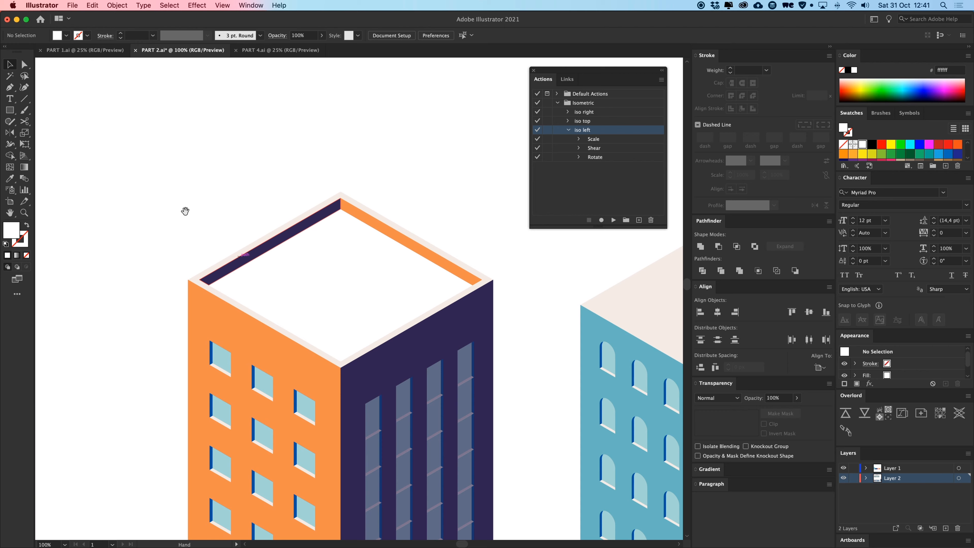
{"action": "key", "text": "super+plus"}
{"action": "key", "text": "super+plus"}
{"action": "key", "text": "super+plus"}
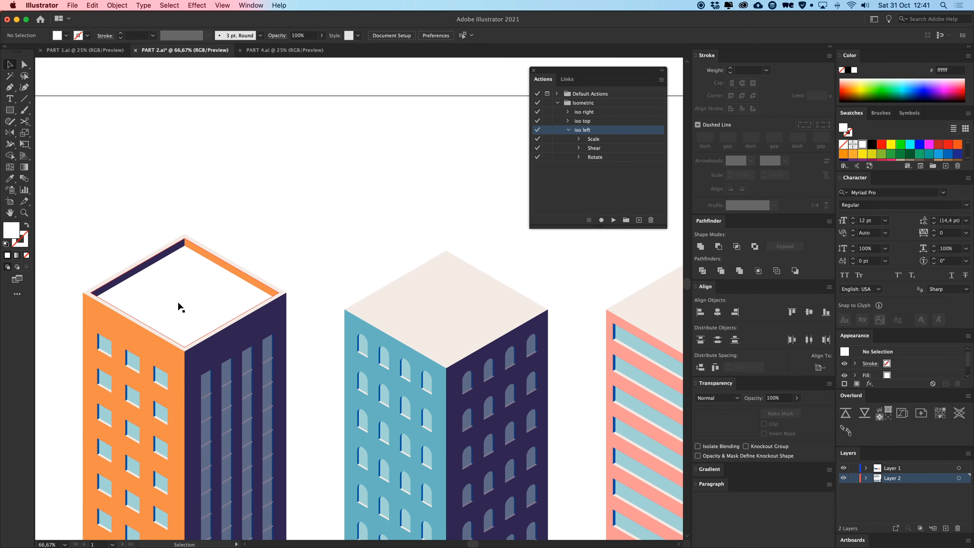
Step: Copy the grouped raised roof from the orange building onto the top of the teal building, aligned with its walls
{"action": "left_click_drag", "start_coordinate": [177, 302], "coordinate": [439, 309]}
{"action": "scroll", "coordinate": [363, 207], "scroll_direction": "right", "scroll_amount": 3}
{"action": "key", "text": "super+plus"}
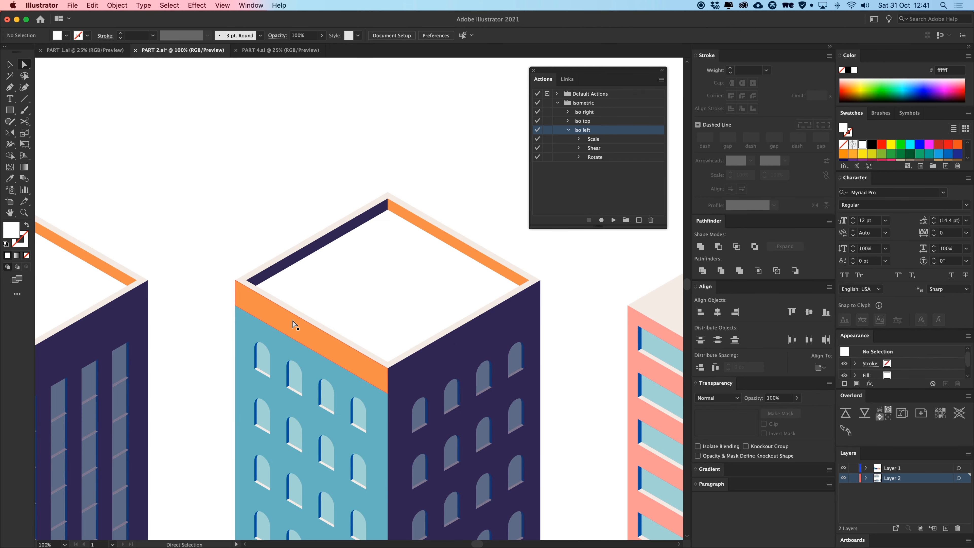
Step: Recolour the copied roof's orange outer and inner walls with the teal sampled from the building's facade
{"action": "left_click", "coordinate": [293, 321]}
{"action": "key", "text": "i"}
{"action": "left_click", "coordinate": [266, 343]}
{"action": "left_click", "coordinate": [453, 244], "text": "super"}
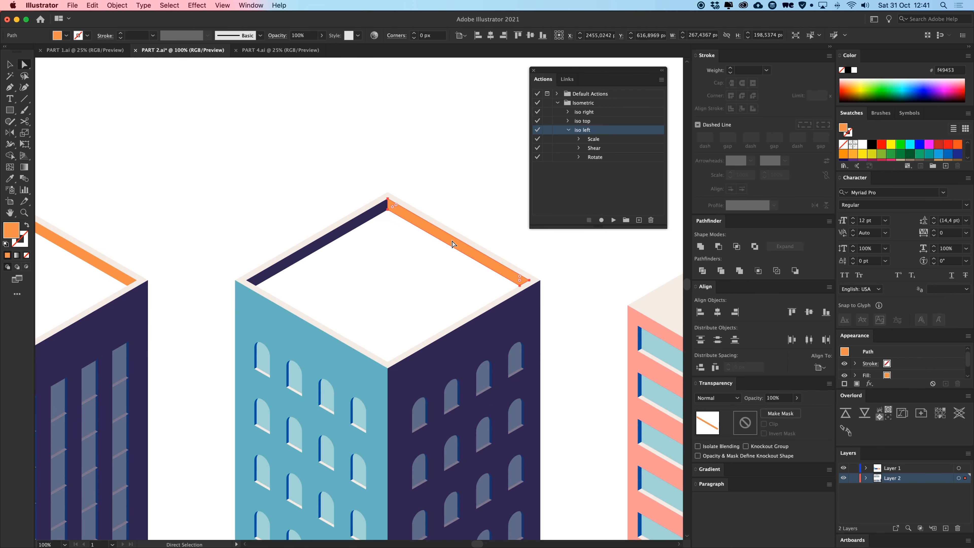
{"action": "key", "text": "v"}
{"action": "left_click", "coordinate": [268, 171]}
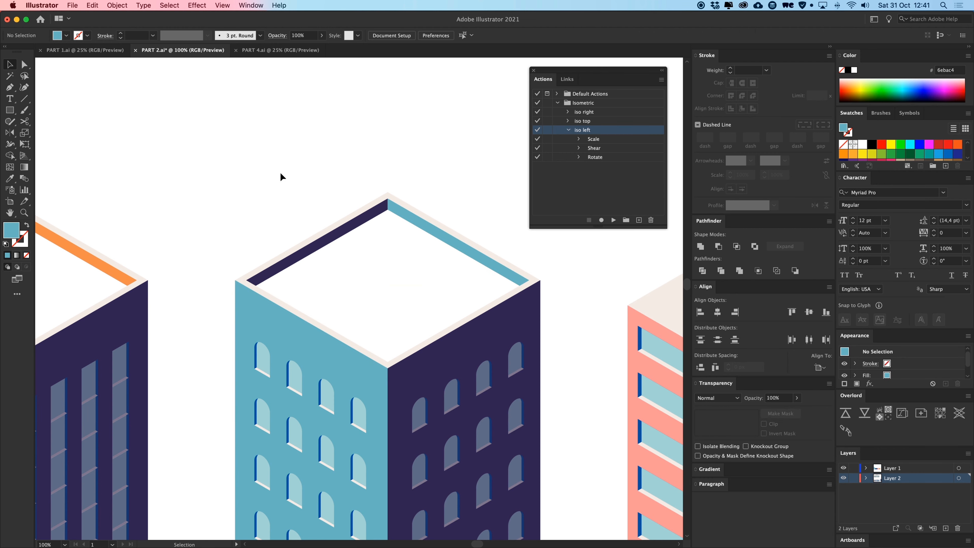
Step: Isolate the teal building's roof group, and lock its white surface and cream border in their original places
{"action": "double_click", "coordinate": [391, 210]}
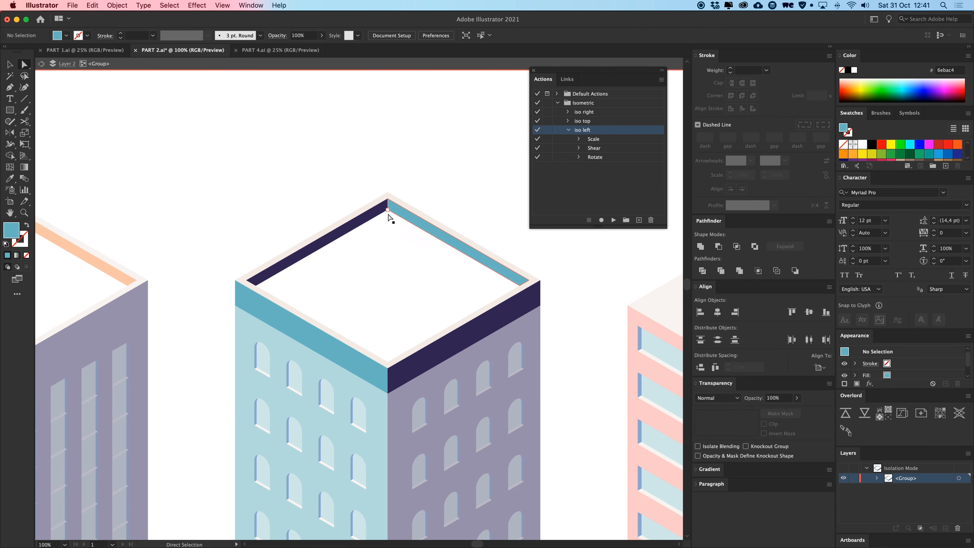
{"action": "left_click", "coordinate": [390, 221]}
{"action": "key", "text": "super+2"}
{"action": "left_click_drag", "start_coordinate": [395, 220], "coordinate": [384, 211]}
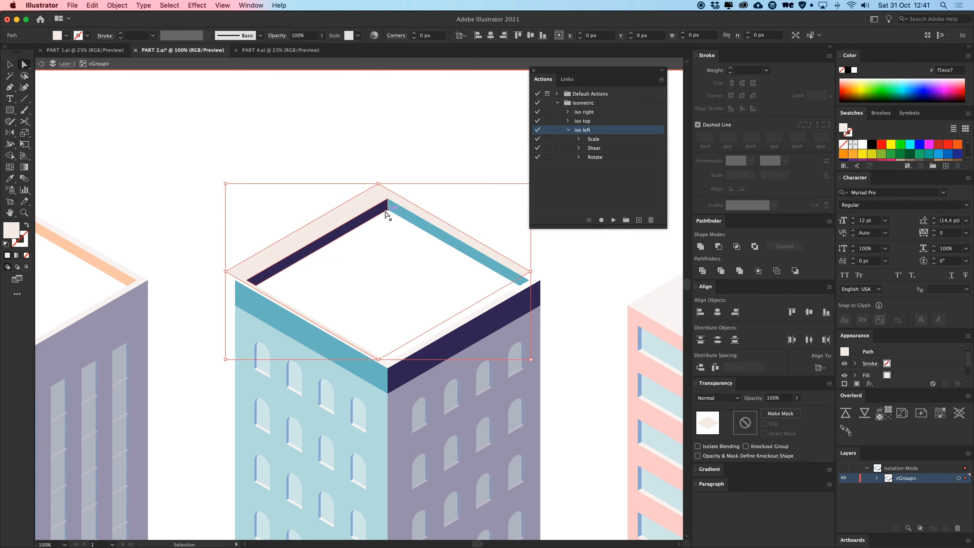
{"action": "key", "text": "super+z"}
{"action": "key", "text": "super+2"}
Step: Move the lower corner points of the purple and teal inner roof walls down 20 px together
{"action": "key", "text": "super+equal"}
{"action": "key", "text": "super+equal"}
{"action": "scroll", "coordinate": [417, 159], "scroll_direction": "up", "scroll_amount": 3}
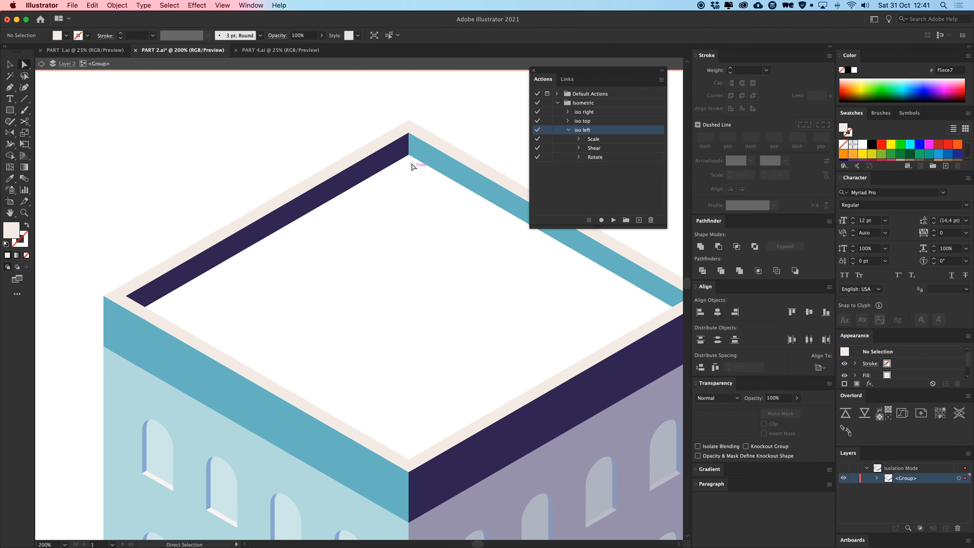
{"action": "left_click", "coordinate": [409, 154]}
{"action": "left_click", "coordinate": [145, 307], "text": "shift"}
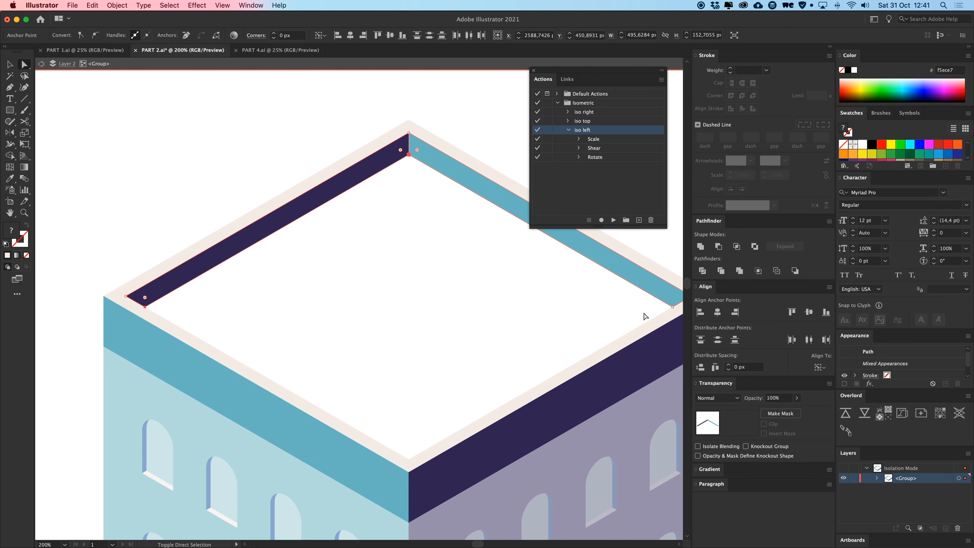
{"action": "key", "text": "shift+Down"}
{"action": "key", "text": "shift+Down"}
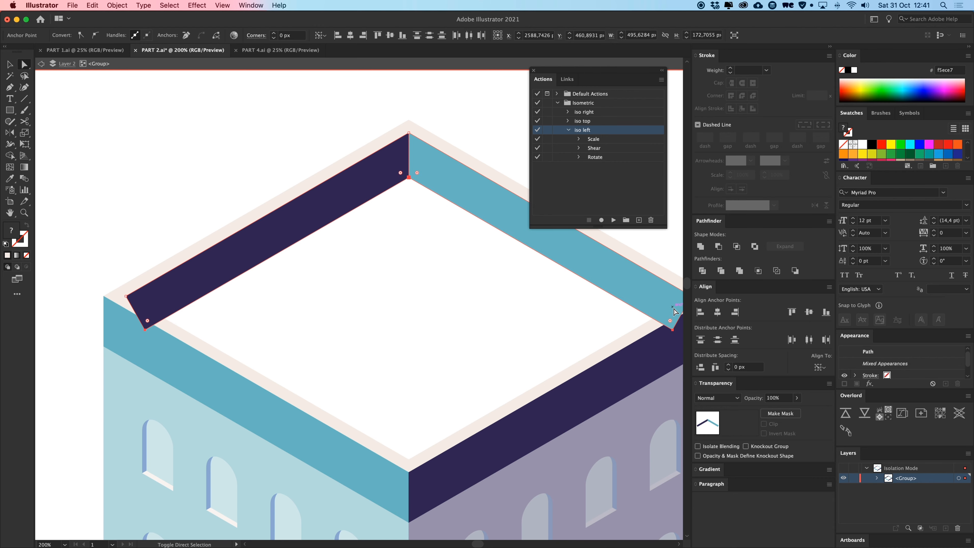
Step: Pull the outer lower corners of both inner walls onto the cream border's inner edge, and exit isolation mode
{"action": "left_click", "coordinate": [514, 323]}
{"action": "key", "text": "super+equal"}
{"action": "left_click_drag", "start_coordinate": [181, 302], "coordinate": [464, 245]}
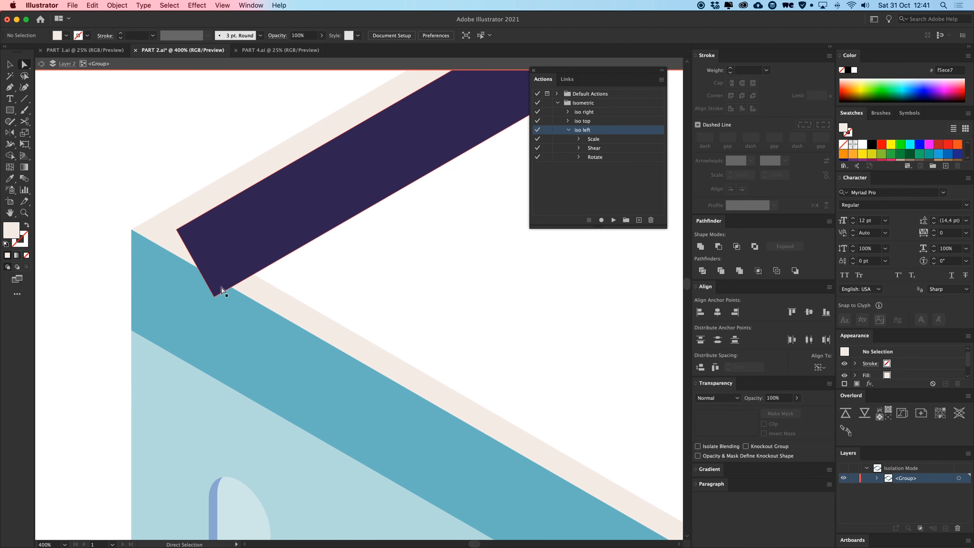
{"action": "left_click", "coordinate": [214, 297]}
{"action": "left_click_drag", "start_coordinate": [214, 297], "coordinate": [251, 272]}
{"action": "left_click_drag", "start_coordinate": [567, 329], "coordinate": [115, 253]}
{"action": "left_click_drag", "start_coordinate": [667, 234], "coordinate": [366, 291]}
{"action": "left_click", "coordinate": [352, 285]}
{"action": "key", "text": "super+minus"}
{"action": "key", "text": "super+minus"}
{"action": "key", "text": "super+minus"}
{"action": "key", "text": "super+minus"}
{"action": "key", "text": "super+minus"}
{"action": "key", "text": "super+minus"}
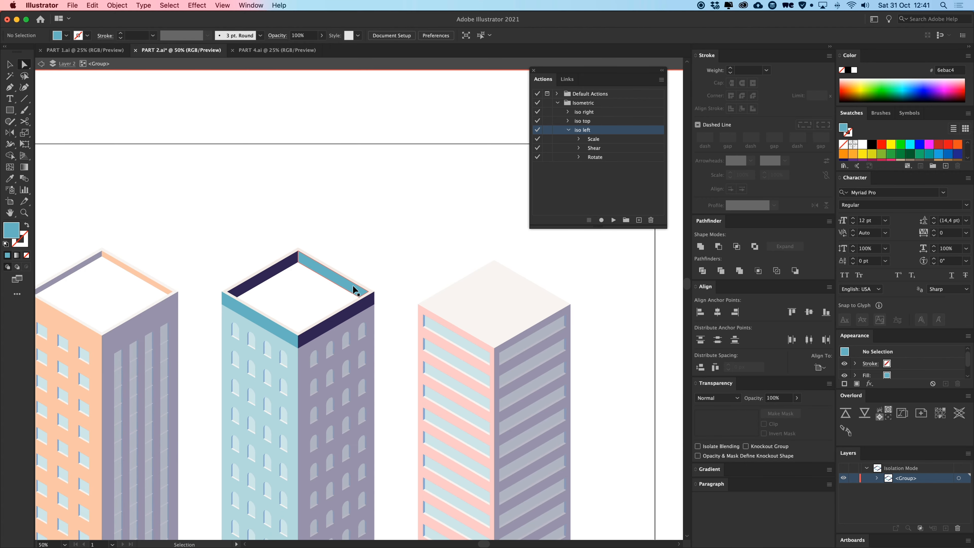
{"action": "key", "text": "v"}
{"action": "double_click", "coordinate": [357, 213]}
{"action": "left_click_drag", "start_coordinate": [302, 262], "coordinate": [469, 220]}
{"action": "left_click_drag", "start_coordinate": [399, 174], "coordinate": [360, 179]}
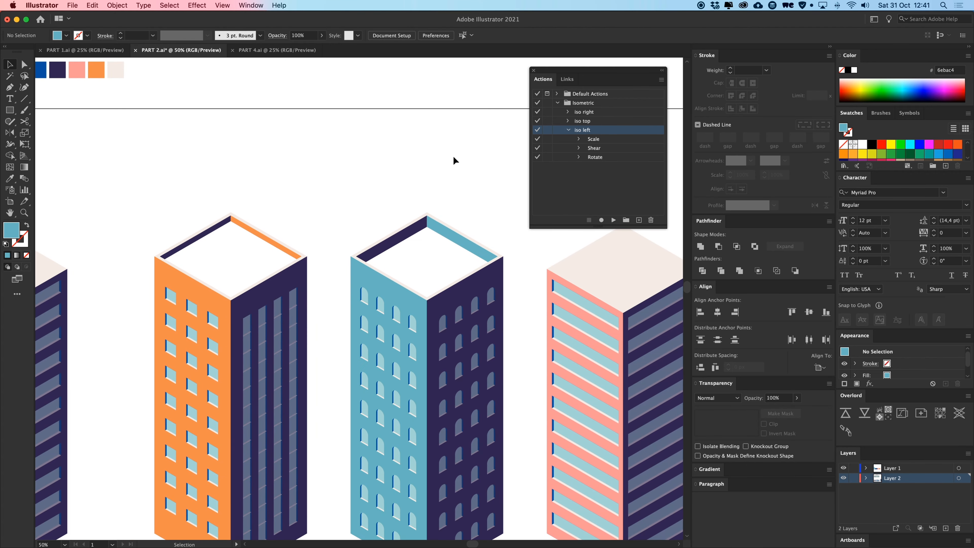
{"action": "key", "text": "super+minus"}
{"action": "key", "text": "super+minus"}
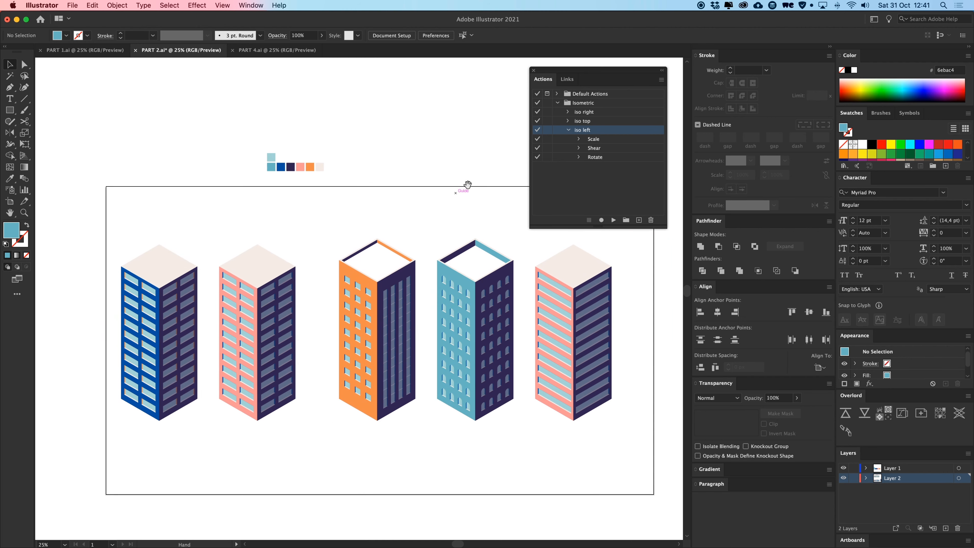
{"action": "scroll", "coordinate": [446, 169], "scroll_direction": "left", "scroll_amount": 2}
{"action": "scroll", "coordinate": [445, 168], "scroll_direction": "down", "scroll_amount": 2}
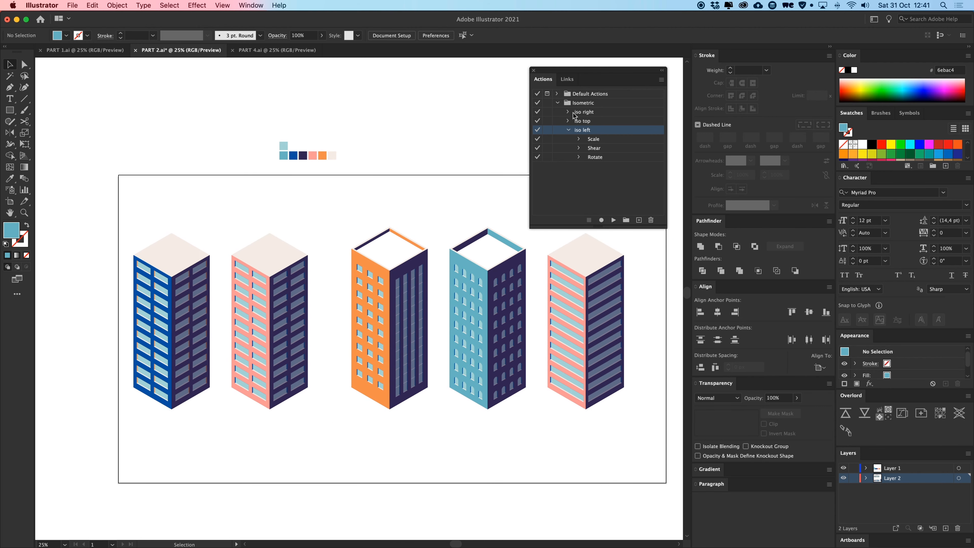
{"action": "left_click_drag", "start_coordinate": [597, 71], "coordinate": [608, 67]}
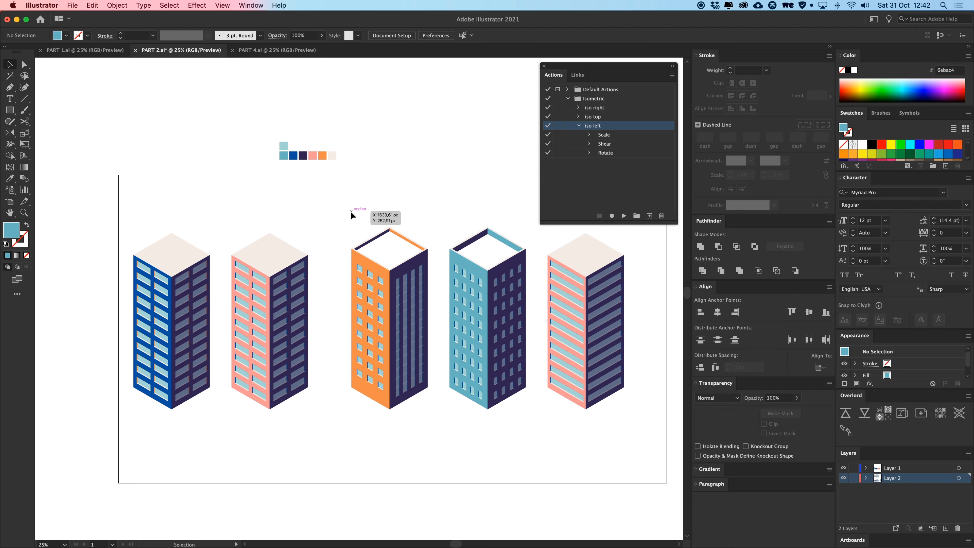
Step: Fill the orange building's recessed white roof surface with the cream sampled from the palette
{"action": "key", "text": "super+equal"}
{"action": "key", "text": "super+equal"}
{"action": "key", "text": "super+equal"}
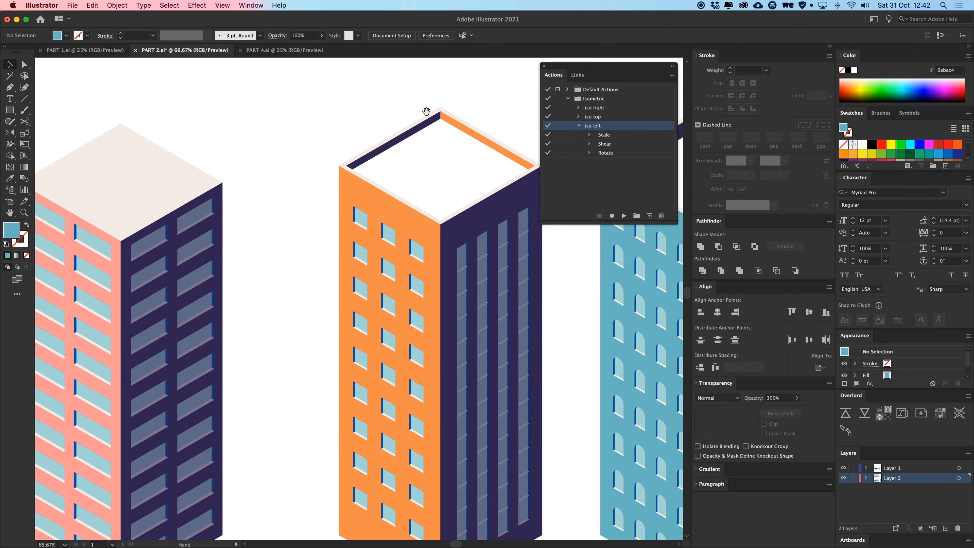
{"action": "key", "text": "a"}
{"action": "left_click_drag", "start_coordinate": [426, 111], "coordinate": [454, 312]}
{"action": "left_click", "coordinate": [293, 298]}
{"action": "left_click", "coordinate": [565, 320], "text": "shift"}
{"action": "key", "text": "i"}
{"action": "left_click", "coordinate": [320, 153]}
Step: Darken the recessed roof surface's fill colour to e8dcd6
{"action": "scroll", "coordinate": [328, 221], "scroll_direction": "right", "scroll_amount": 5}
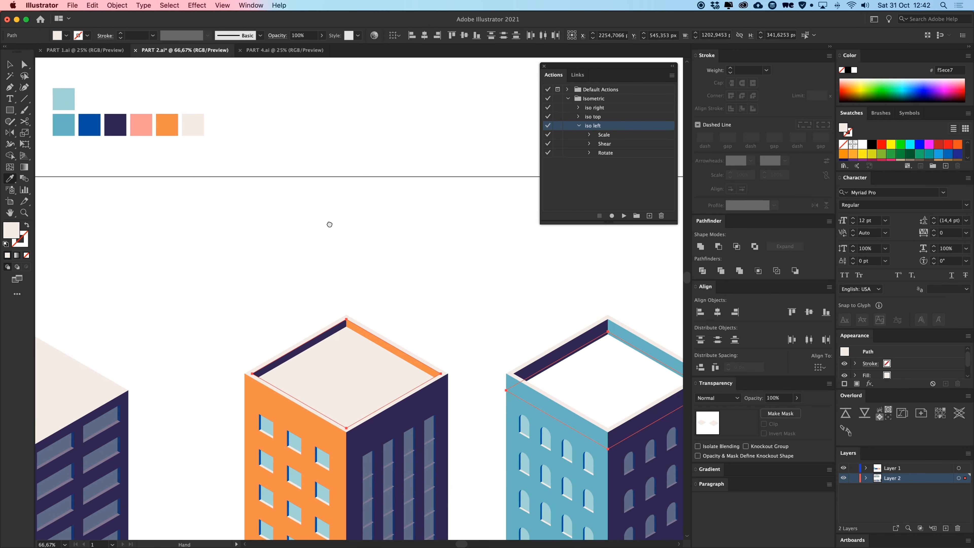
{"action": "double_click", "coordinate": [14, 231]}
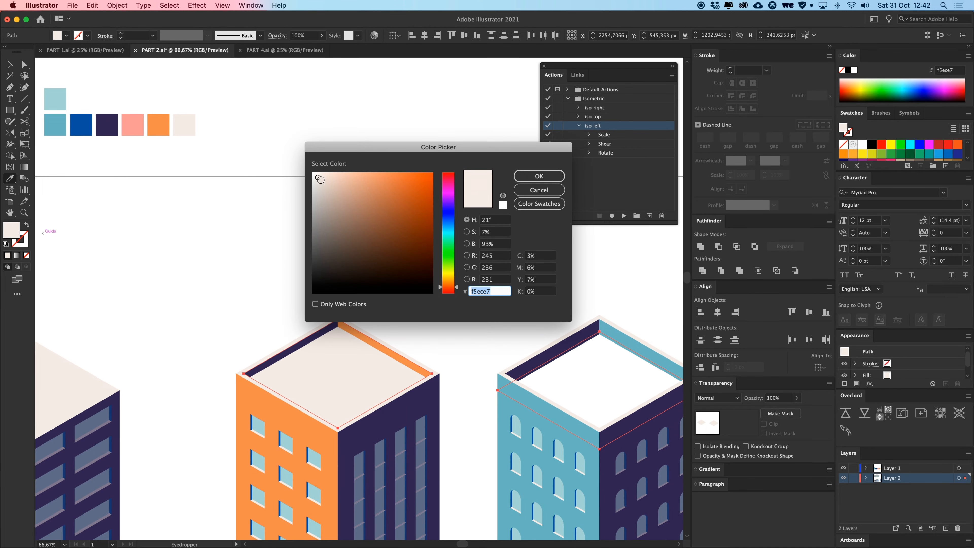
{"action": "left_click_drag", "start_coordinate": [319, 179], "coordinate": [321, 181]}
{"action": "key", "text": "Return"}
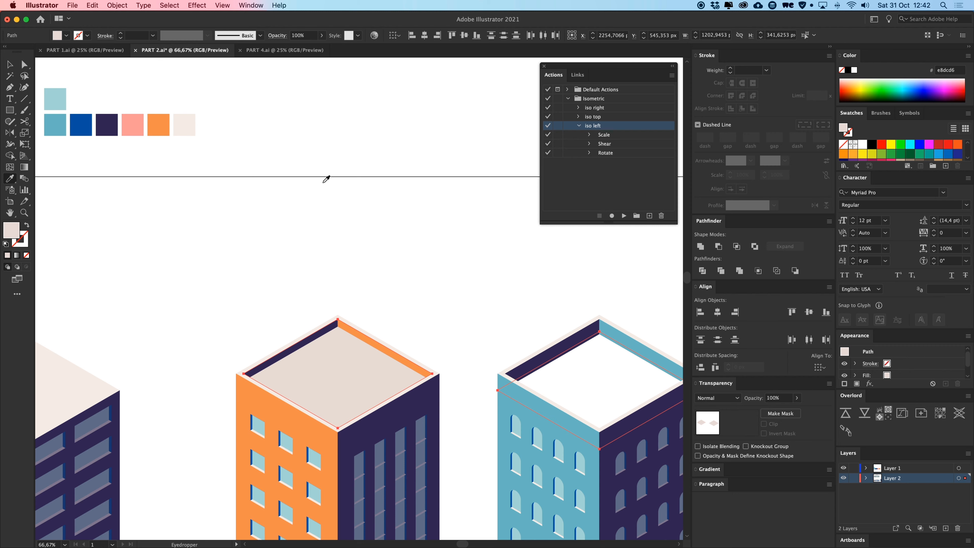
Step: Undo the darker roof fill to compare it with the cream border up close, and restore the darker fill
{"action": "key", "text": "super+z"}
{"action": "key", "text": "super+equal"}
{"action": "key", "text": "super+equal"}
{"action": "key", "text": "super+equal"}
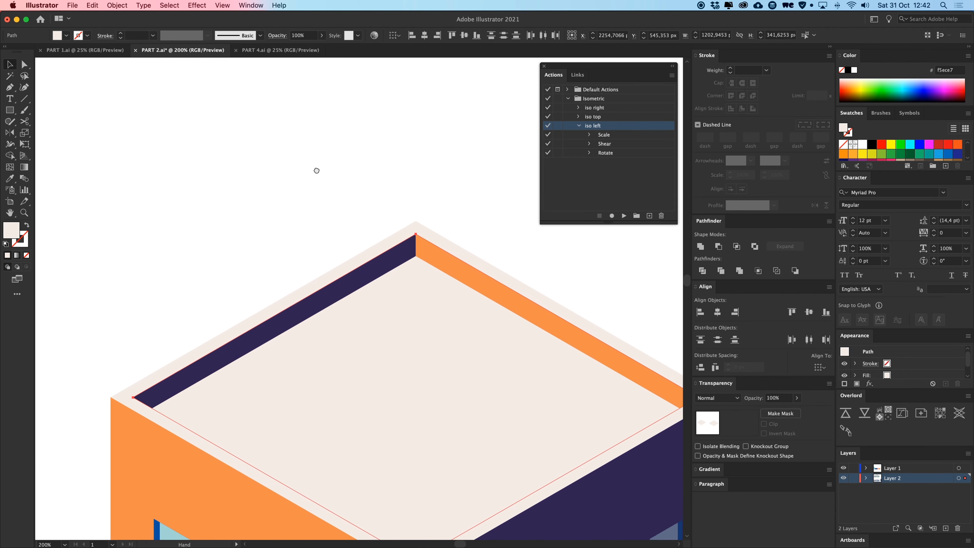
{"action": "left_click_drag", "start_coordinate": [316, 171], "coordinate": [647, 161]}
{"action": "left_click", "coordinate": [363, 434]}
{"action": "left_click_drag", "start_coordinate": [399, 448], "coordinate": [42, 285]}
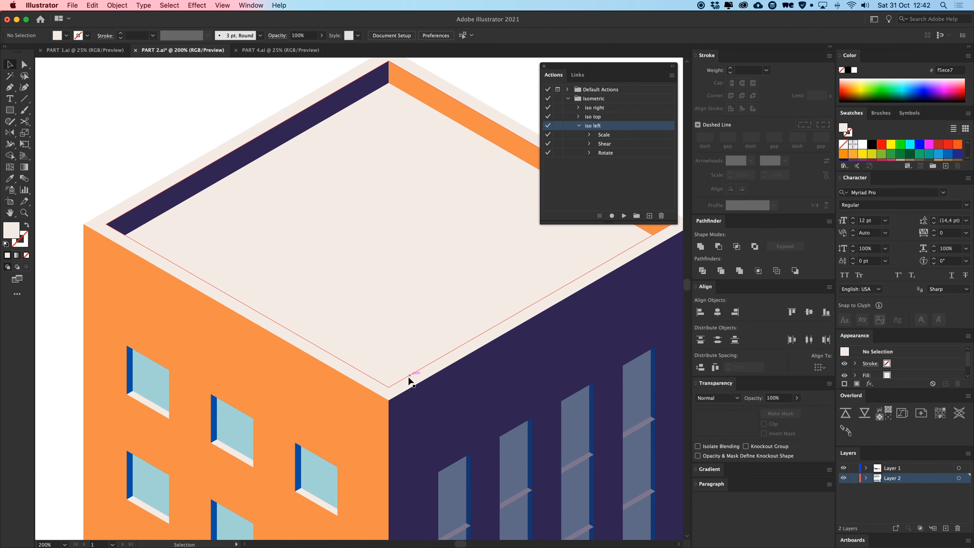
{"action": "key", "text": "super+shift+z"}
{"action": "left_click", "coordinate": [129, 125]}
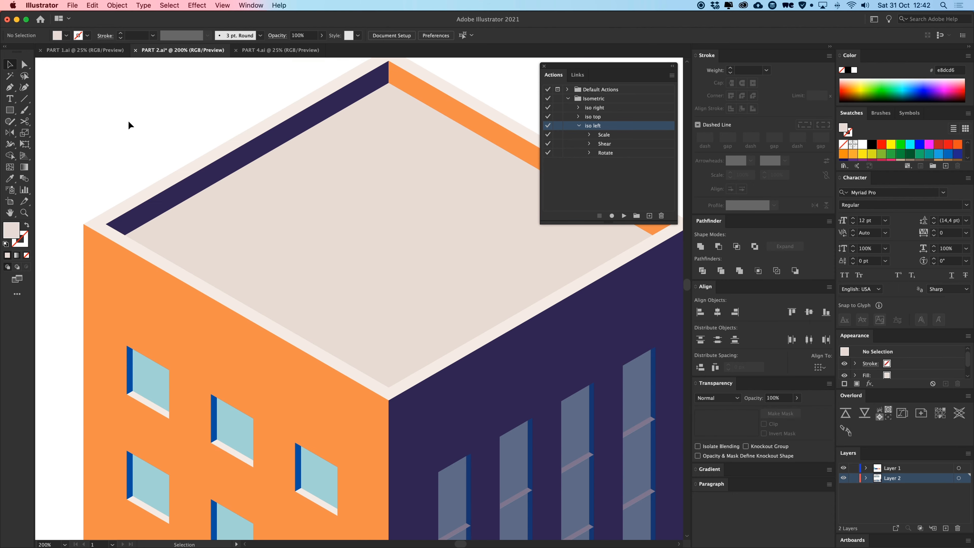
Step: Duplicate the cream palette square directly below itself and fill the copy with the orange building's darker roof colour
{"action": "key", "text": "super+minus"}
{"action": "key", "text": "super+minus"}
{"action": "key", "text": "super+minus"}
{"action": "key", "text": "super+minus"}
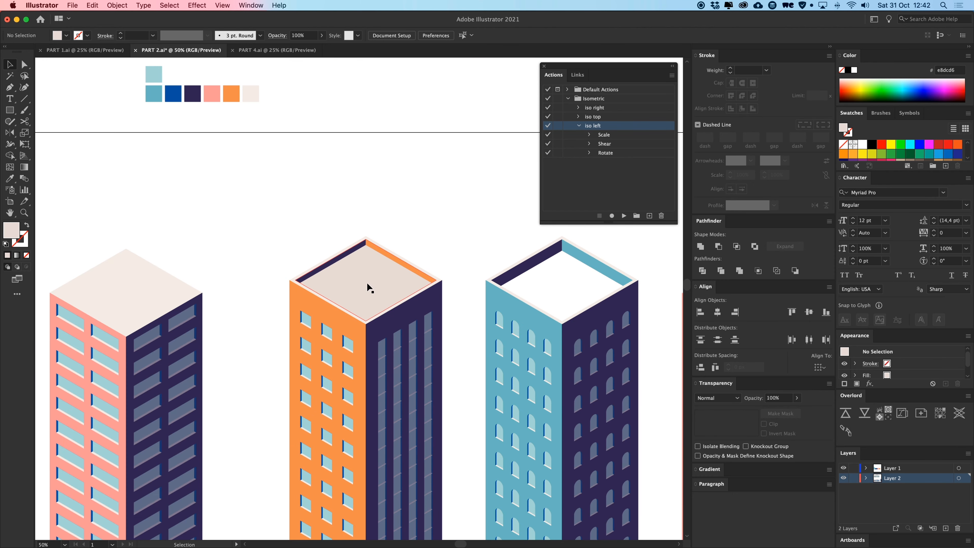
{"action": "left_click_drag", "start_coordinate": [367, 283], "coordinate": [440, 365]}
{"action": "left_click_drag", "start_coordinate": [372, 241], "coordinate": [403, 265]}
{"action": "key", "text": "super+plus"}
{"action": "key", "text": "super+plus"}
{"action": "key", "text": "super+plus"}
{"action": "scroll", "coordinate": [407, 253], "scroll_direction": "up", "scroll_amount": 5}
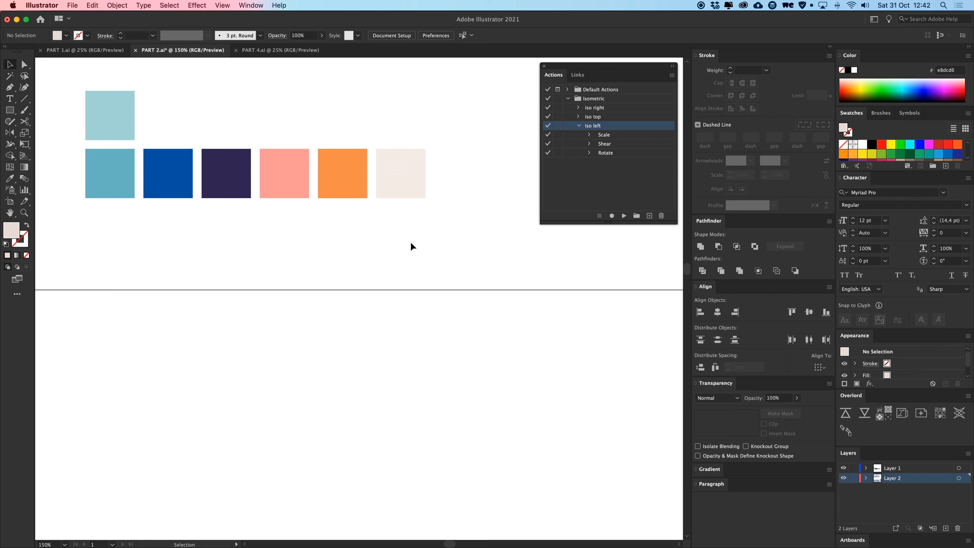
{"action": "left_click", "coordinate": [386, 166]}
{"action": "left_click_drag", "start_coordinate": [400, 173], "coordinate": [404, 228]}
{"action": "key", "text": "super+minus"}
{"action": "key", "text": "super+minus"}
{"action": "key", "text": "i"}
{"action": "left_click", "coordinate": [524, 508]}
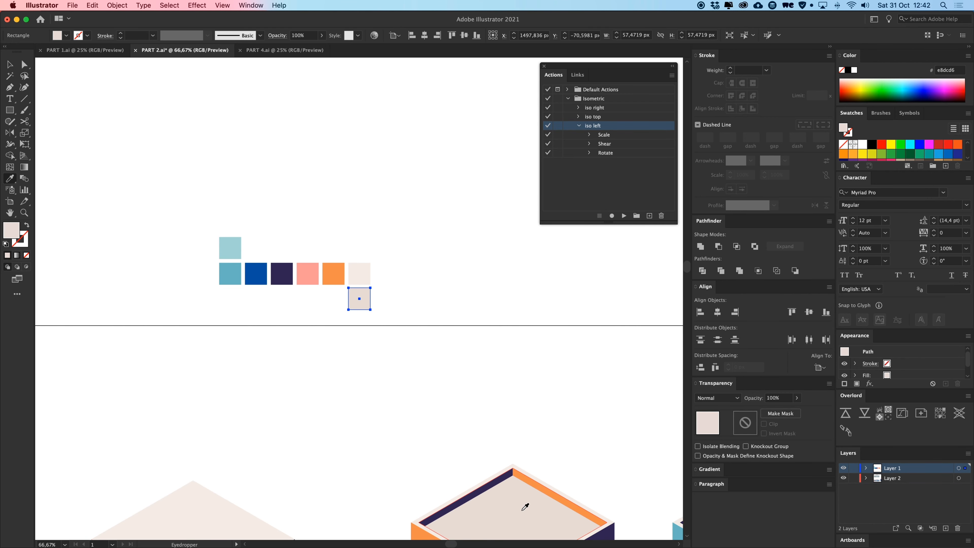
Step: Select all the palette squares, move them straight up farther above the artboard edge, and deselect them
{"action": "key", "text": "v"}
{"action": "left_click", "coordinate": [425, 272]}
{"action": "left_click_drag", "start_coordinate": [425, 272], "coordinate": [448, 249]}
{"action": "left_click_drag", "start_coordinate": [439, 284], "coordinate": [250, 217]}
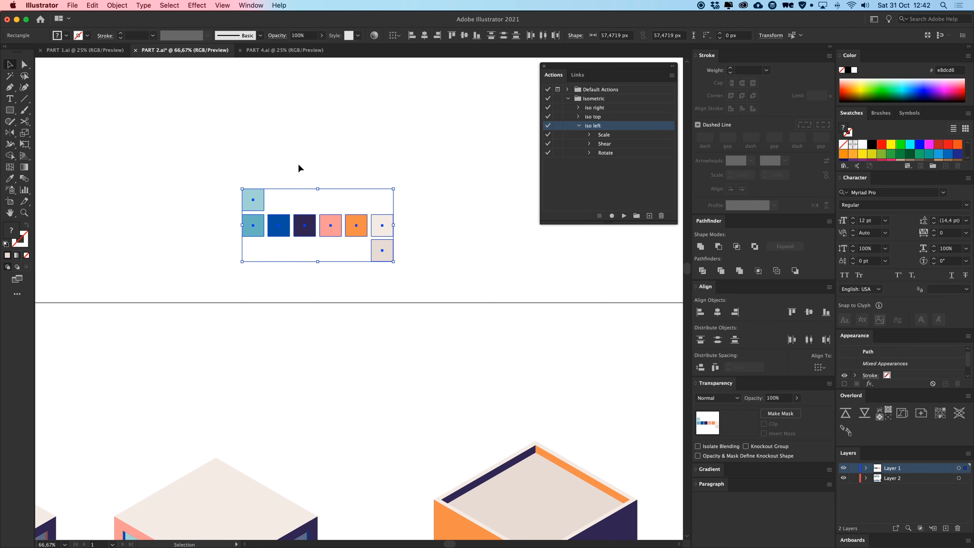
{"action": "left_click", "coordinate": [441, 253]}
{"action": "left_click_drag", "start_coordinate": [452, 344], "coordinate": [273, 198]}
{"action": "left_click_drag", "start_coordinate": [391, 260], "coordinate": [395, 172]}
{"action": "key", "text": "super+minus"}
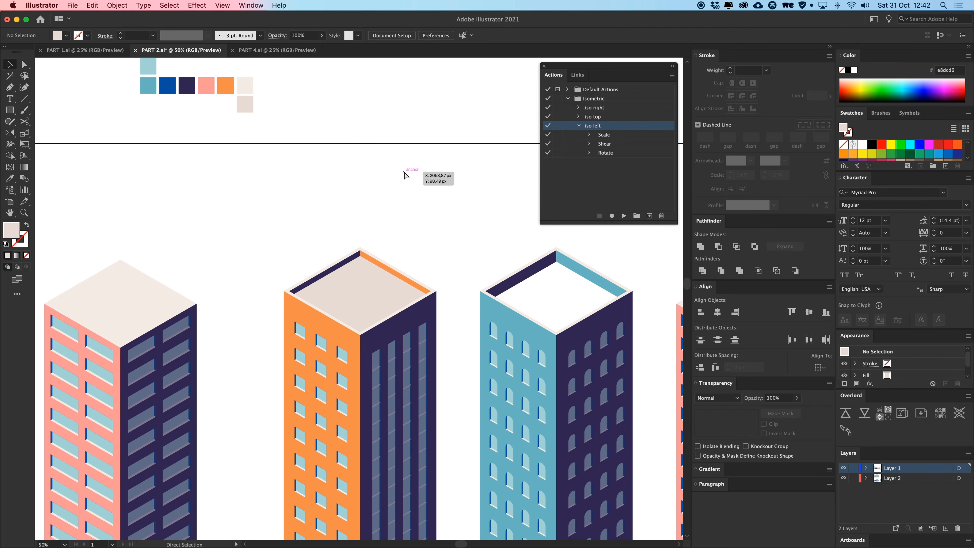
{"action": "key", "text": "super+minus"}
{"action": "left_click_drag", "start_coordinate": [402, 241], "coordinate": [400, 183]}
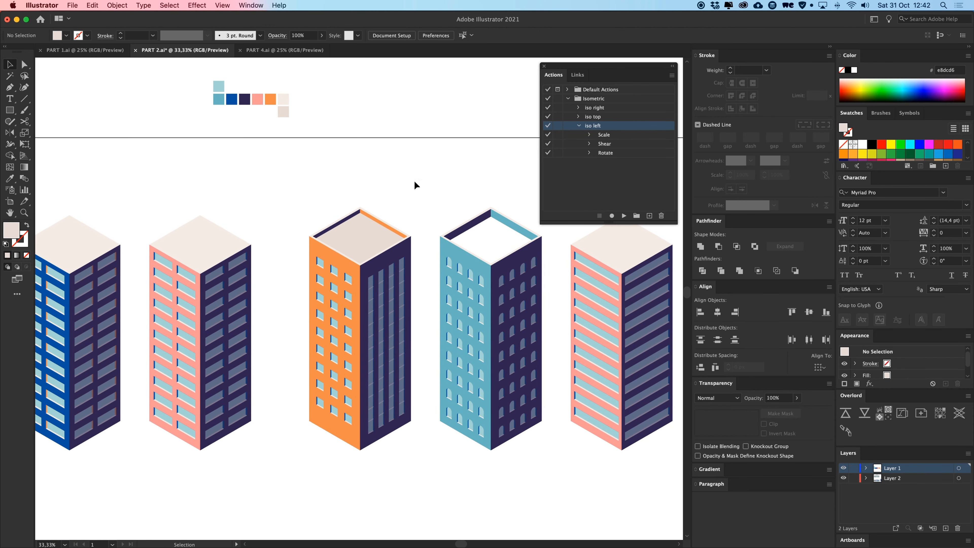
Step: Switch to the PART 4.ai document and examine the roof details on the pink helipad building
{"action": "left_click", "coordinate": [286, 52]}
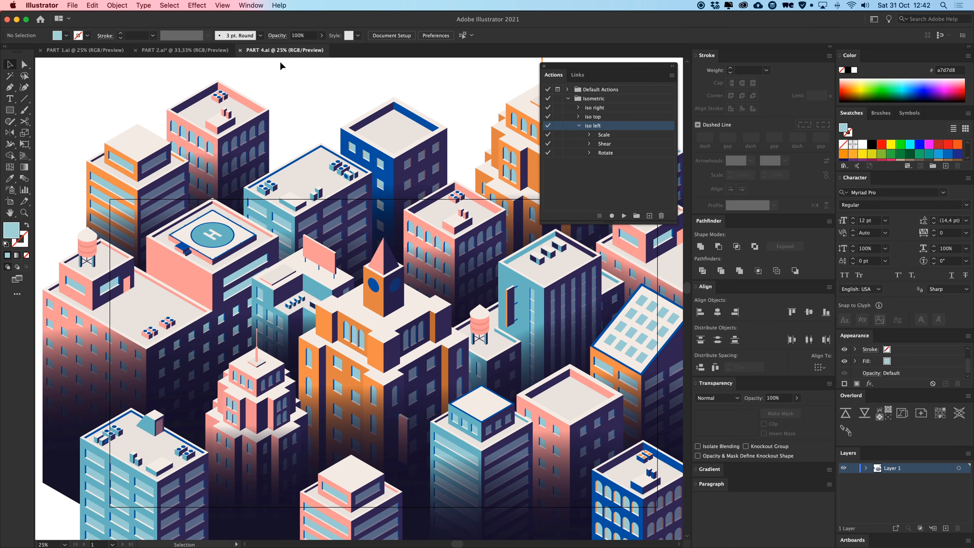
{"action": "left_click_drag", "start_coordinate": [306, 90], "coordinate": [342, 107]}
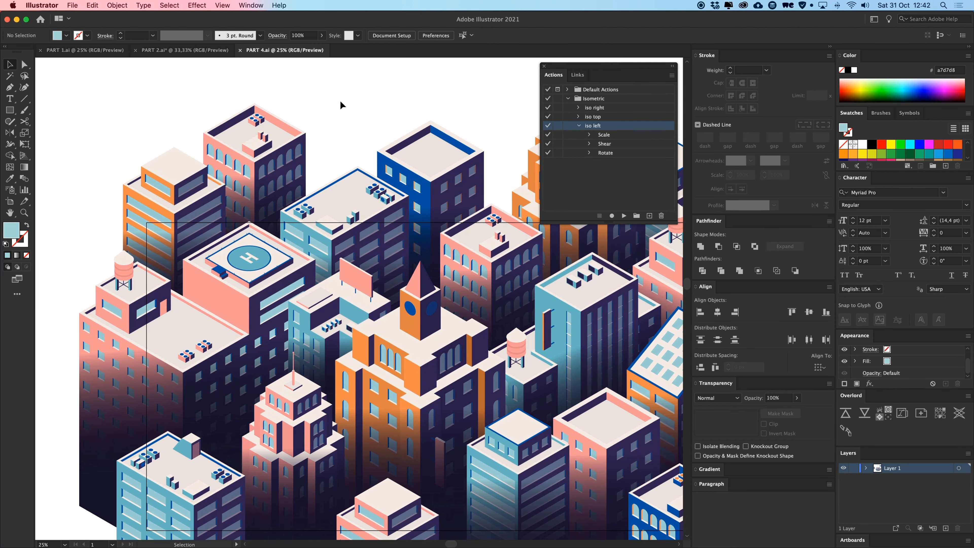
{"action": "left_click", "coordinate": [270, 248]}
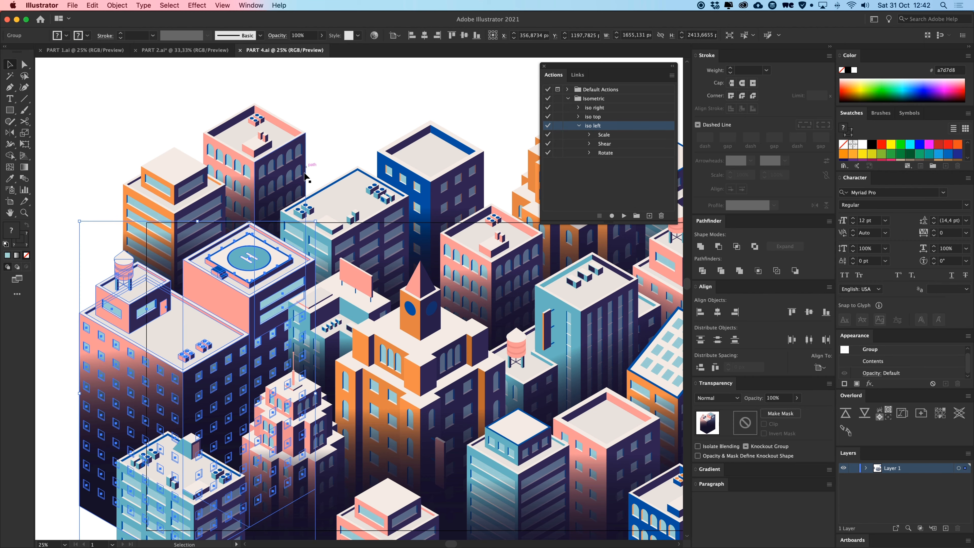
{"action": "key", "text": "super+shift+a"}
{"action": "left_click_drag", "start_coordinate": [135, 285], "coordinate": [343, 299]}
{"action": "key", "text": "super+plus"}
{"action": "key", "text": "super+plus"}
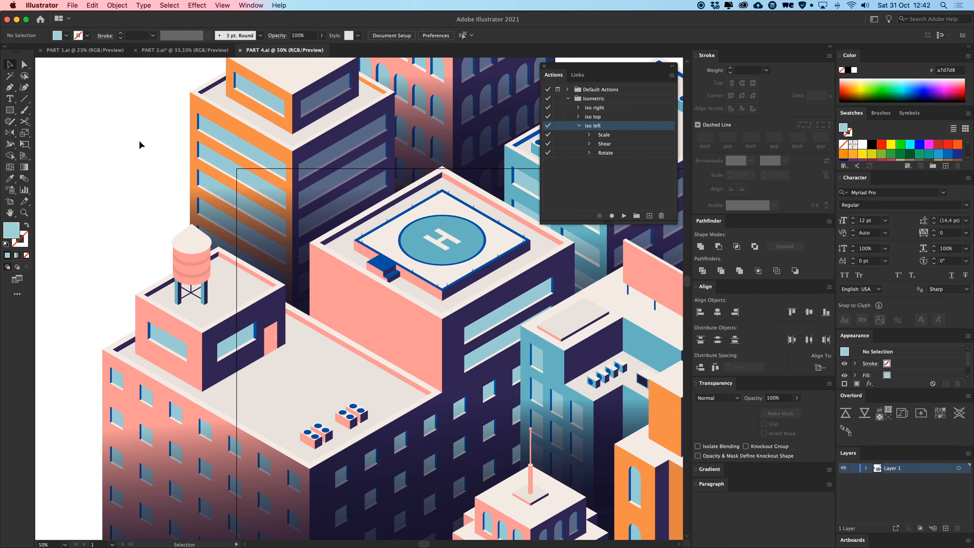
Step: Examine the roof styles across the finished city and the stepped levels of the orange clock tower building
{"action": "key", "text": "super+minus"}
{"action": "scroll", "coordinate": [272, 98], "scroll_direction": "right", "scroll_amount": 10}
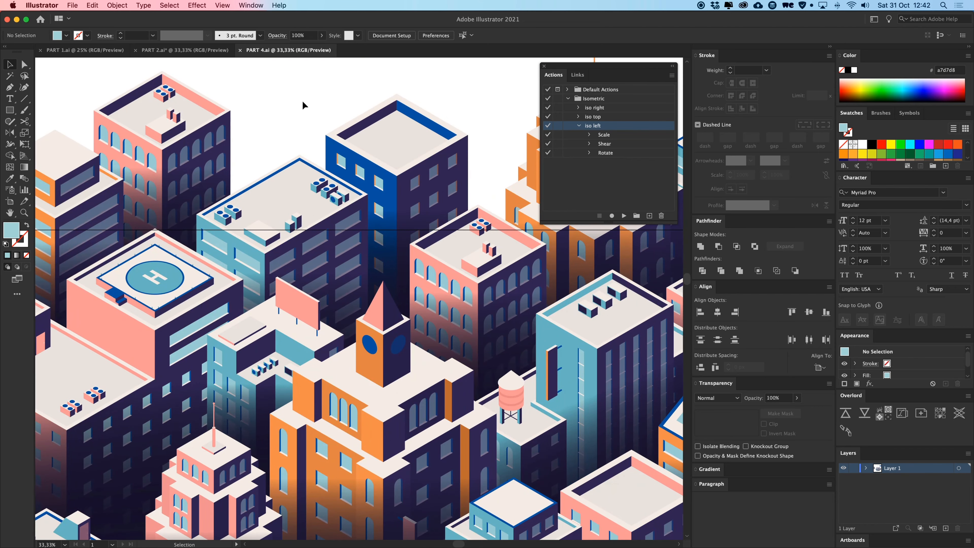
{"action": "scroll", "coordinate": [295, 109], "scroll_direction": "up", "scroll_amount": 2}
{"action": "scroll", "coordinate": [288, 113], "scroll_direction": "down", "scroll_amount": 3}
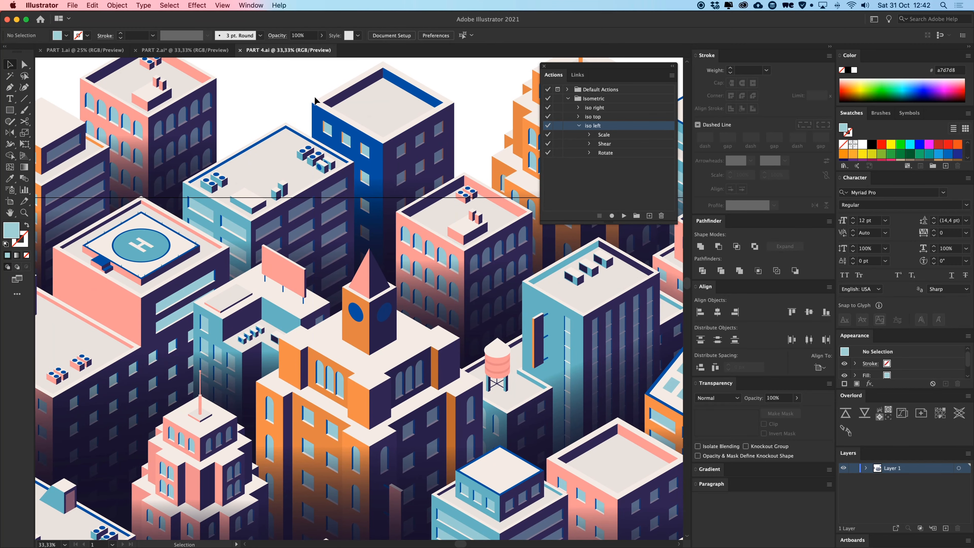
{"action": "key", "text": "super+minus"}
{"action": "scroll", "coordinate": [309, 145], "scroll_direction": "down", "scroll_amount": 3}
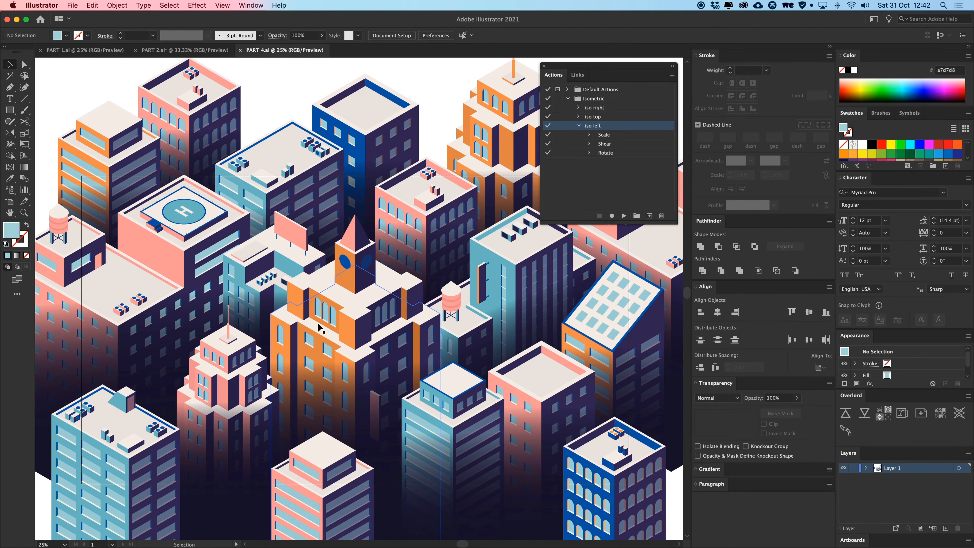
{"action": "key", "text": "super+plus"}
{"action": "key", "text": "super+plus"}
{"action": "left_click_drag", "start_coordinate": [340, 320], "coordinate": [387, 258]}
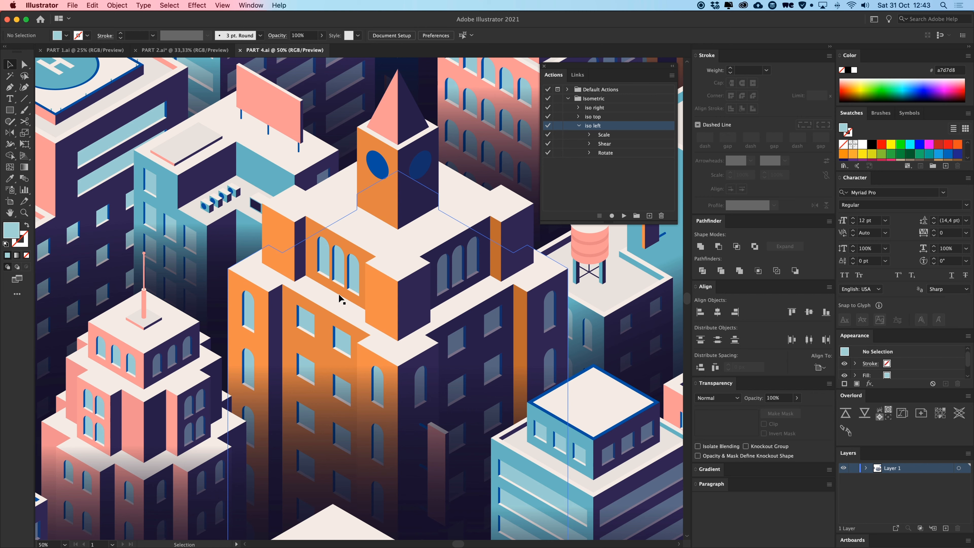
Step: Examine the rooftops of the whole finished city, including the small roof units on the teal building behind the helipad
{"action": "key", "text": "super+minus"}
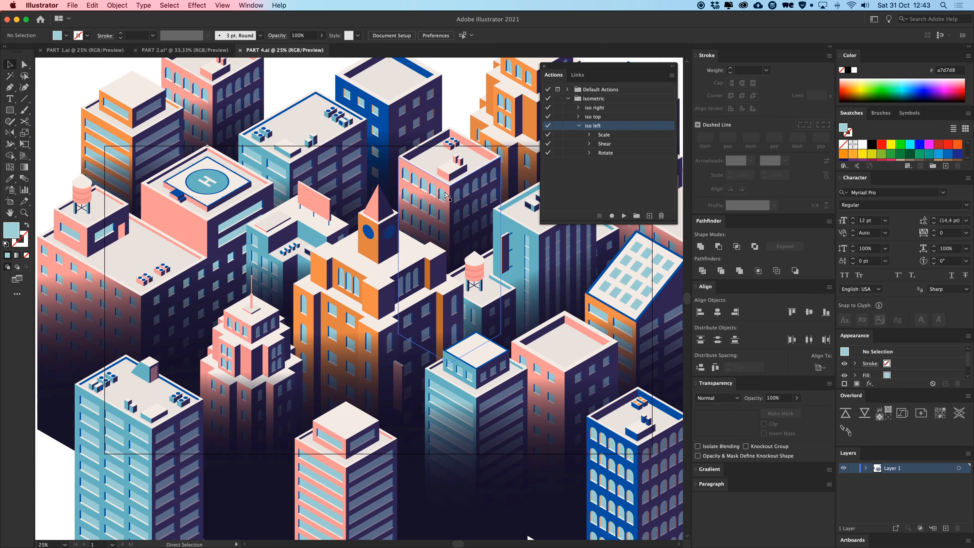
{"action": "left_click_drag", "start_coordinate": [400, 221], "coordinate": [400, 231]}
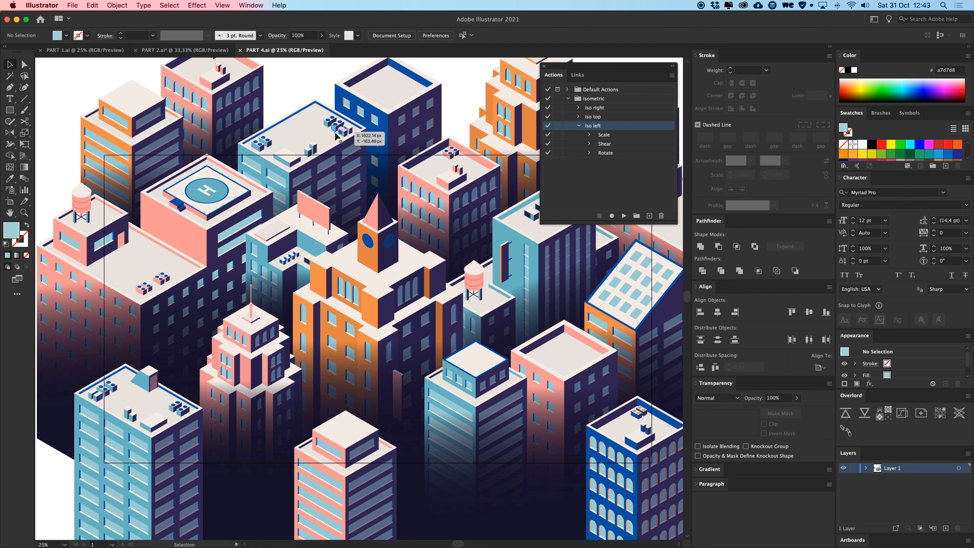
{"action": "left_click", "coordinate": [338, 128]}
{"action": "left_click", "coordinate": [293, 77]}
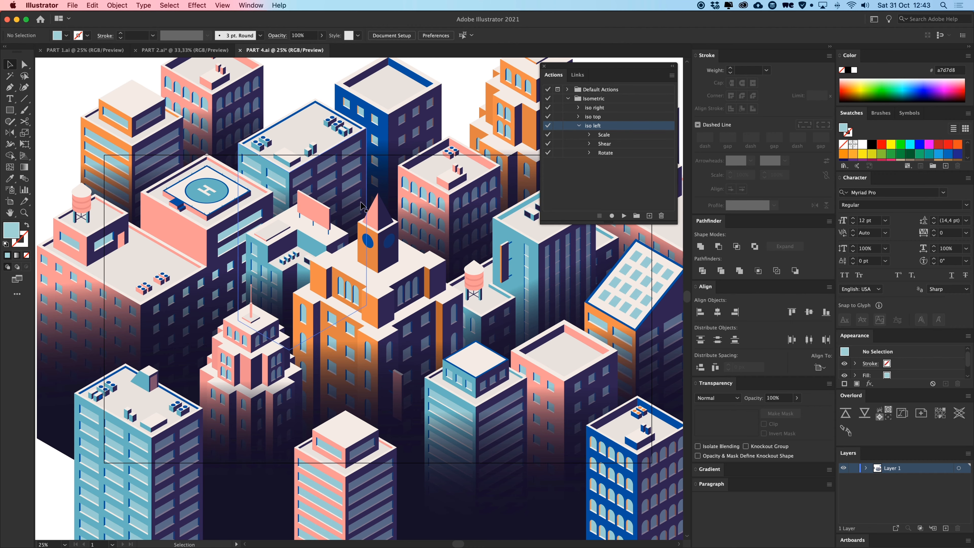
Step: Return to the PART 2.ai document and bring the full artboard with its row of five buildings into view
{"action": "left_click", "coordinate": [184, 50]}
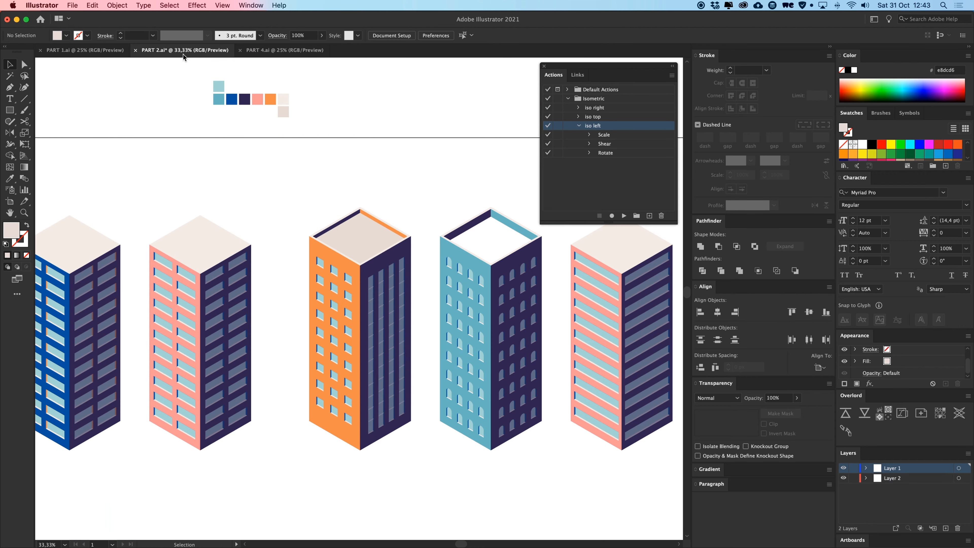
{"action": "key", "text": "super+minus"}
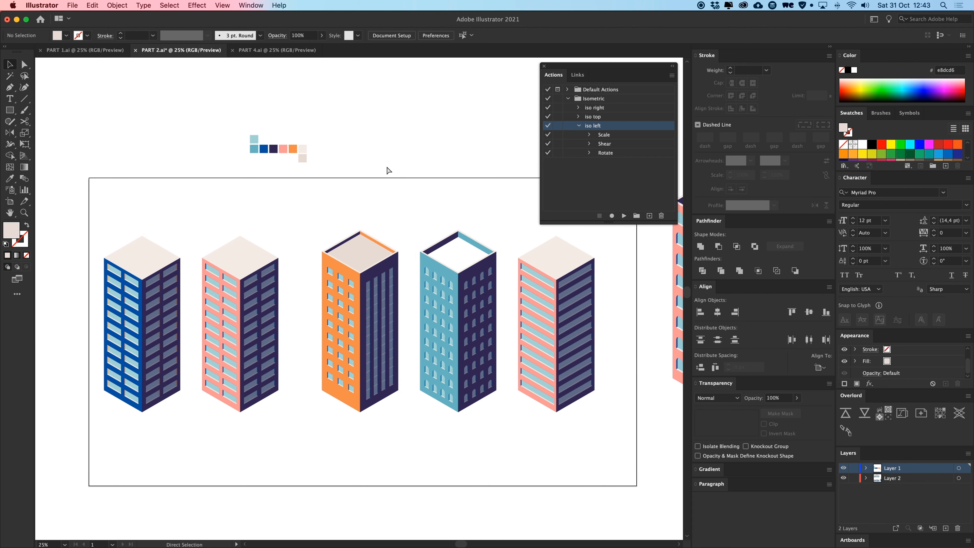
{"action": "left_click_drag", "start_coordinate": [387, 168], "coordinate": [383, 174]}
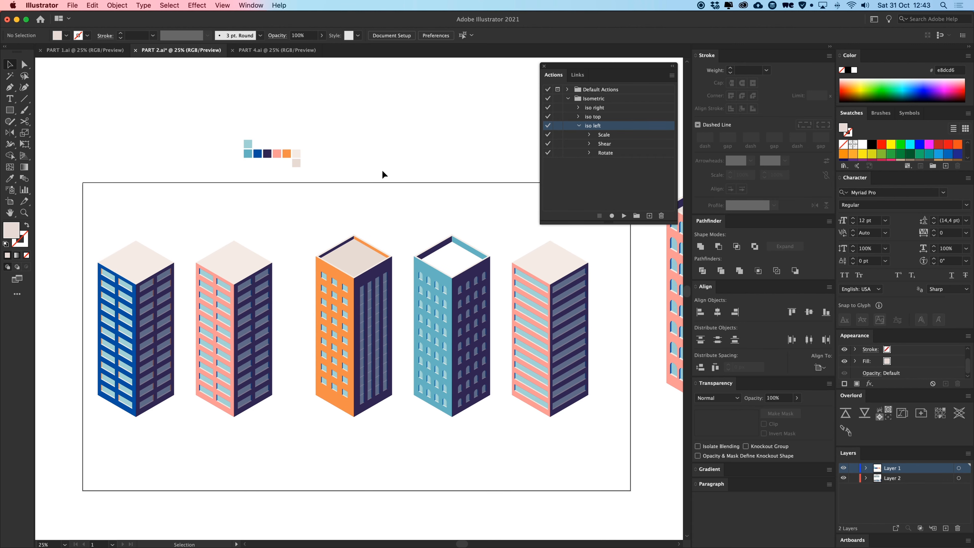